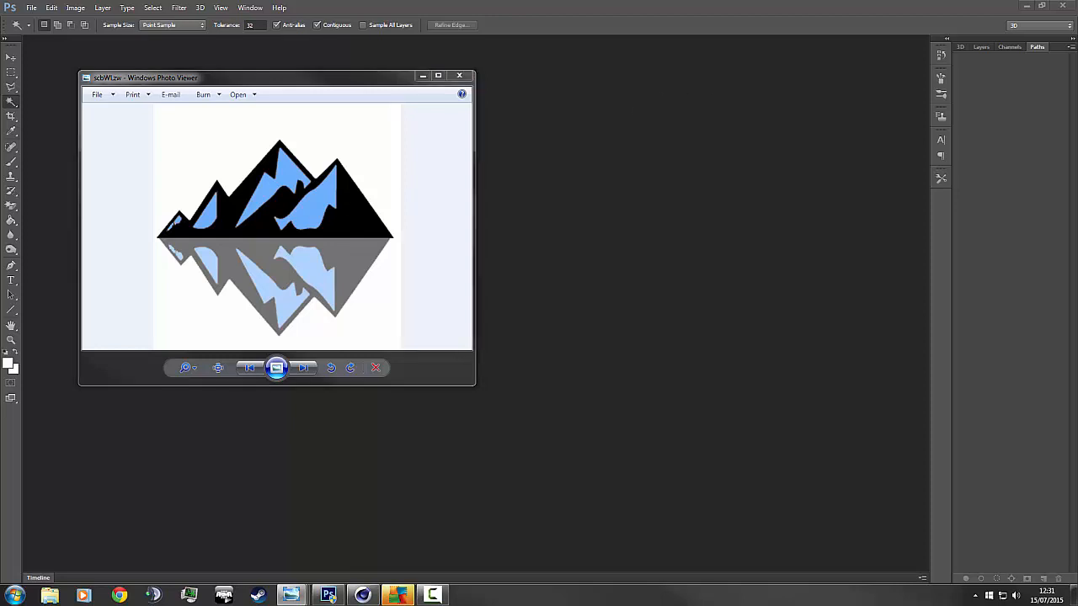
# Place the Blue21 picture beside the scbWLzw mountain logo image to compare the references.
pyautogui.moveTo(1077, 113); pyautogui.dragTo(672, 64)
pyautogui.click(889, 358)
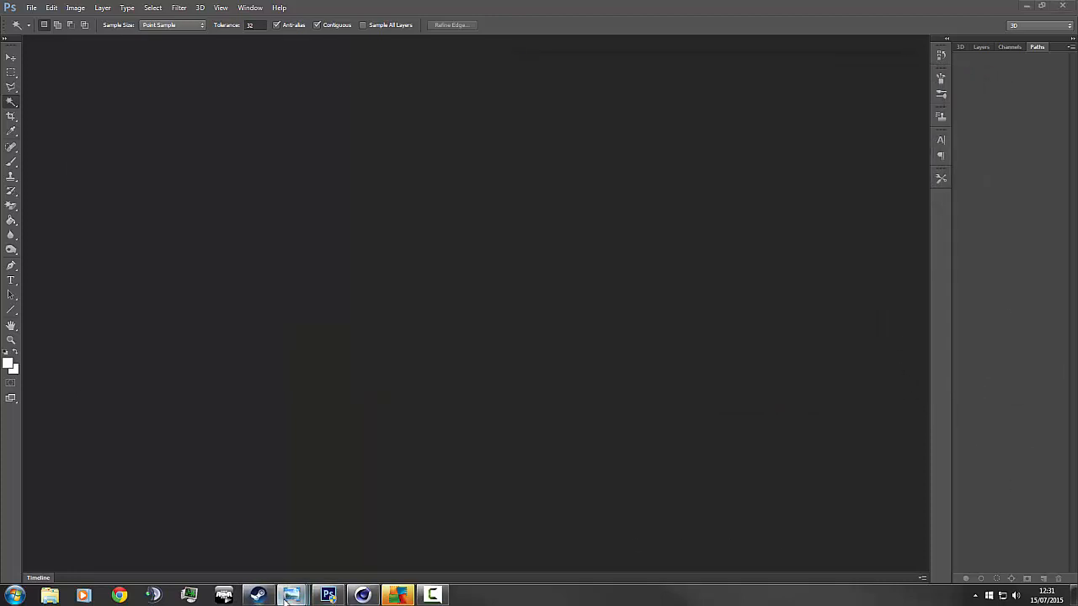
pyautogui.moveTo(289, 596)
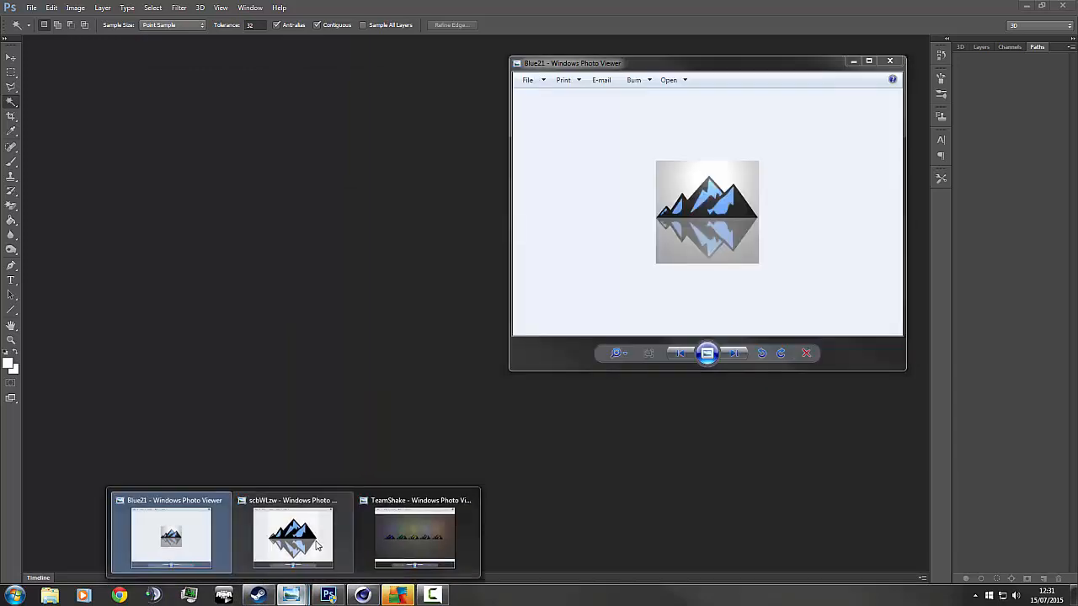
pyautogui.click(318, 546)
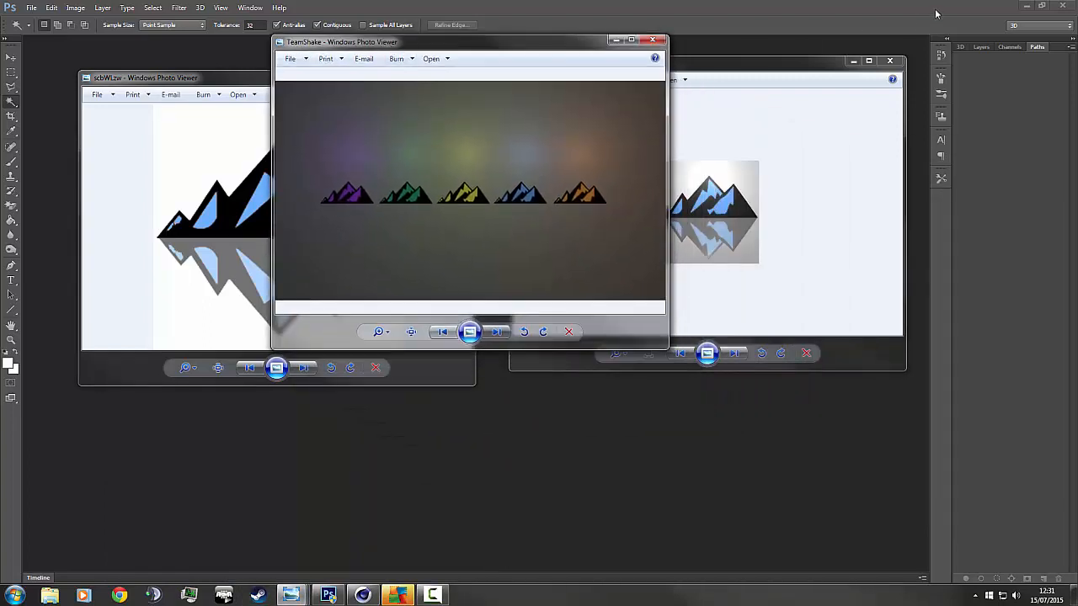
# Minimize the Blue21, scbWLzw and TeamShake picture windows and close the Steam login dialog.
pyautogui.click(853, 61)
pyautogui.click(245, 86)
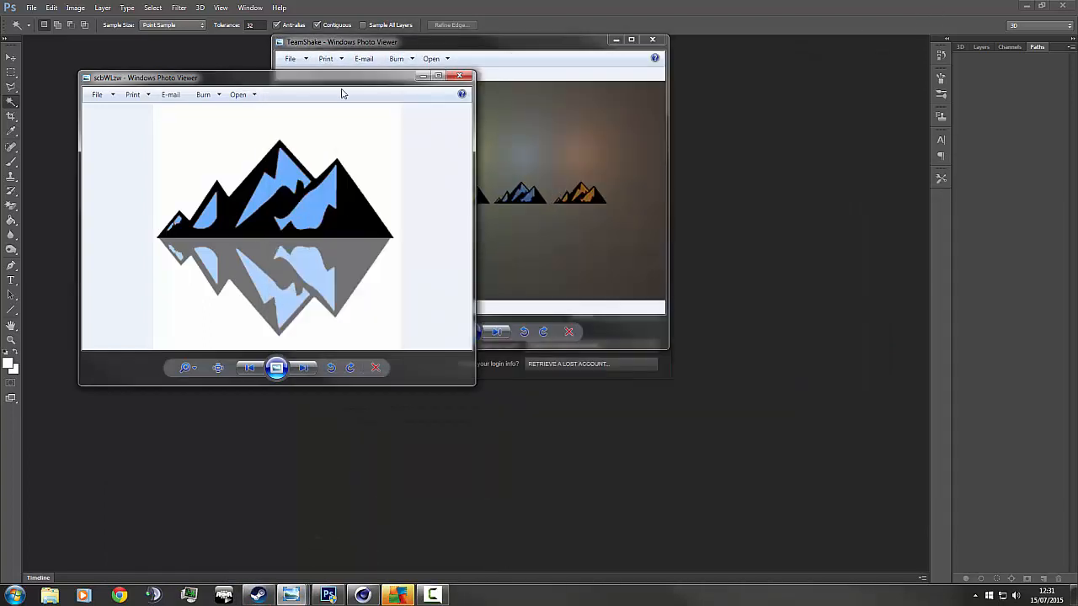
pyautogui.click(420, 77)
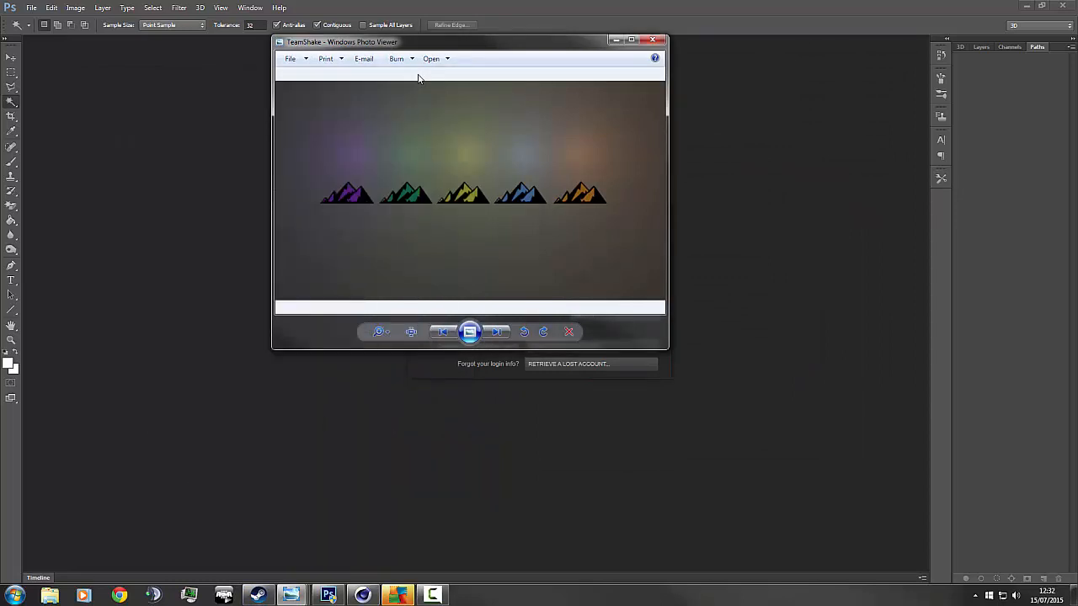
pyautogui.click(616, 40)
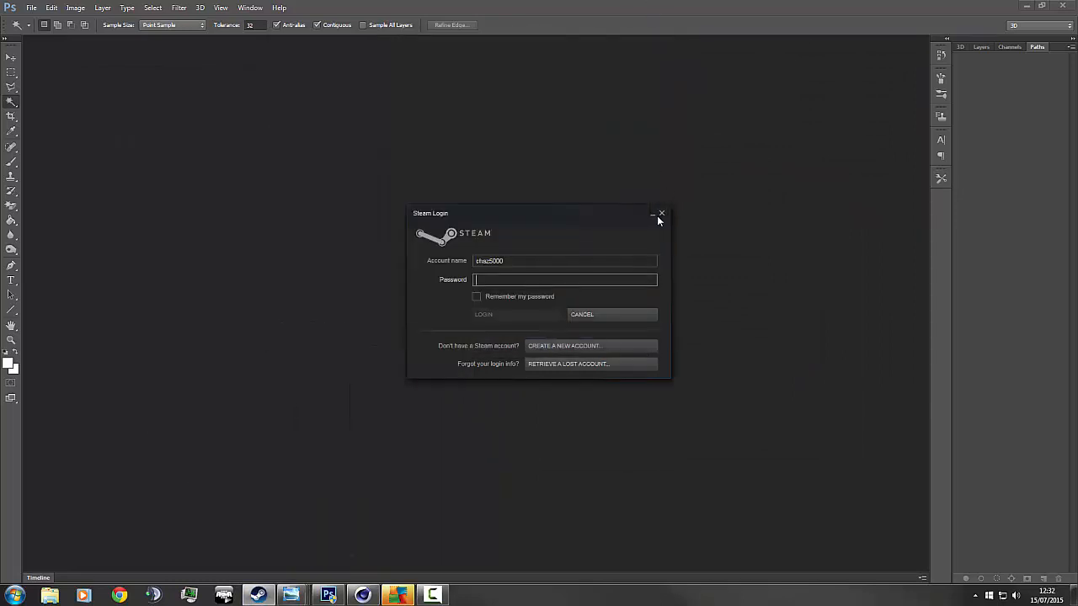
pyautogui.click(661, 213)
# Open 300px-Isuruslogo.png and dock it as a tabbed document.
pyautogui.click(29, 9)
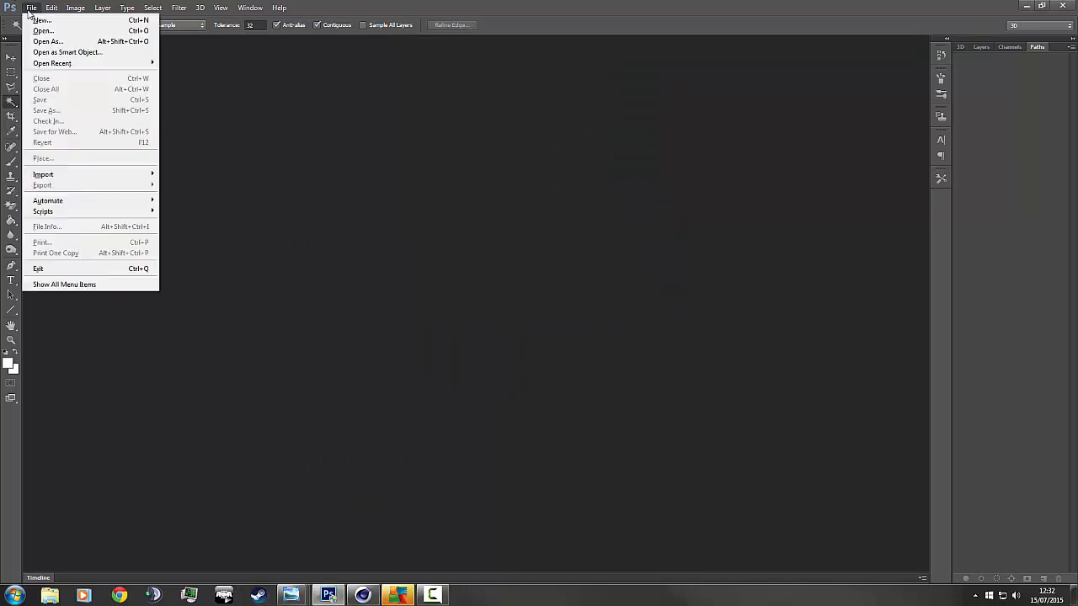
pyautogui.click(42, 31)
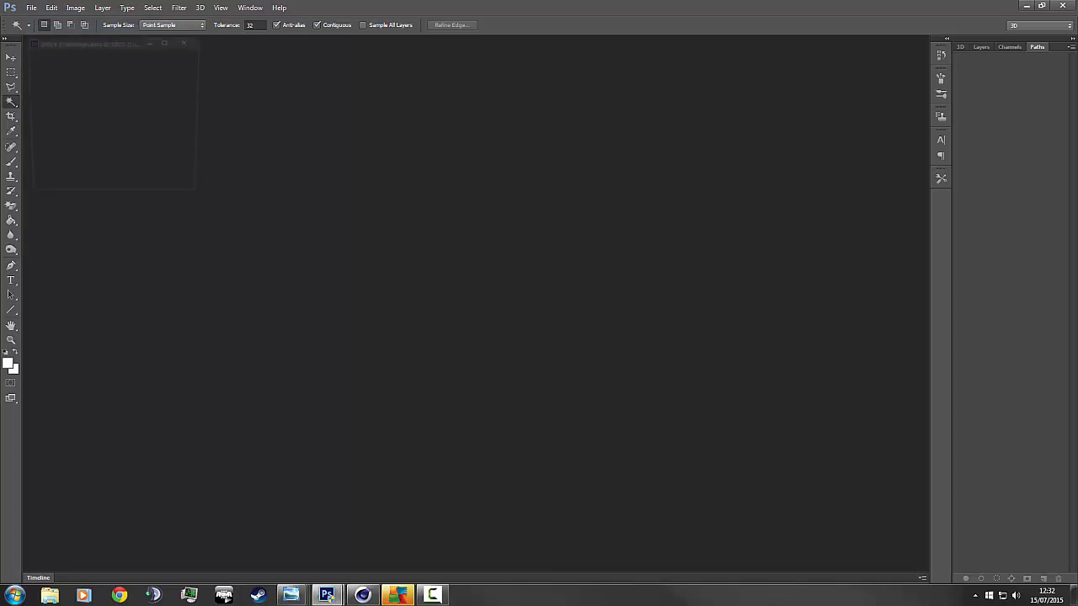
pyautogui.moveTo(46, 41); pyautogui.dragTo(69, 42)
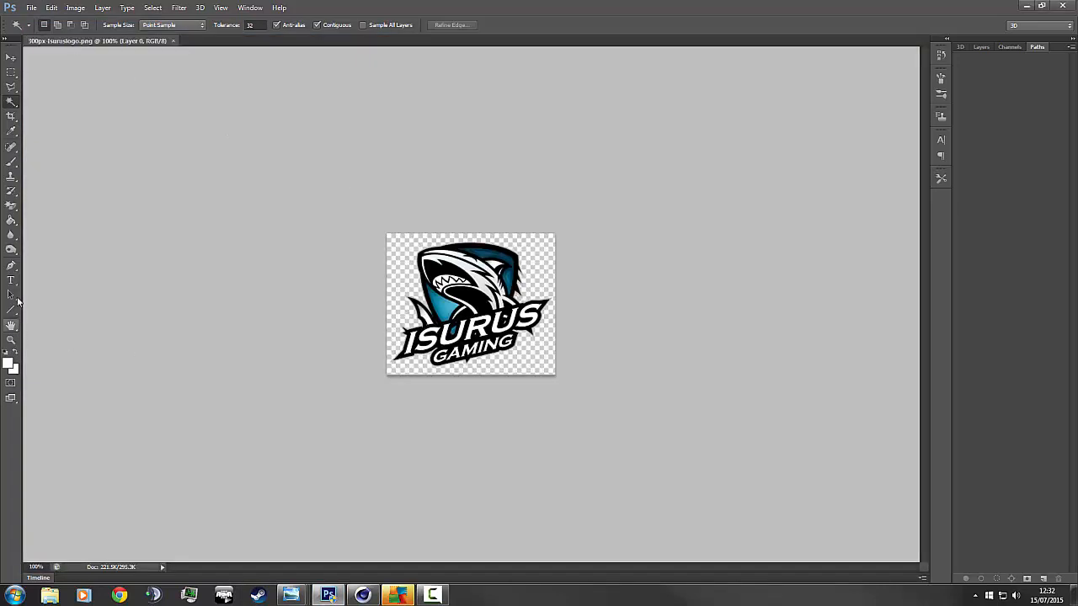
# Zoom in on the logo with the Zoom tool, then set the view back to 200%.
pyautogui.click(11, 340)
pyautogui.click(458, 283)
pyautogui.click(459, 282)
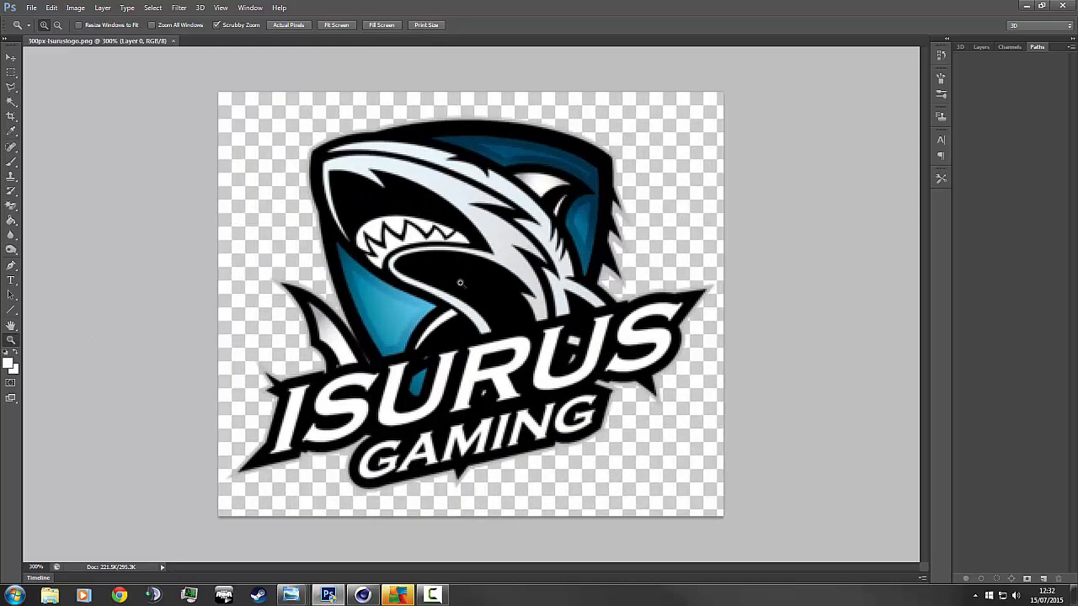
pyautogui.rightClick(460, 285)
pyautogui.click(504, 345)
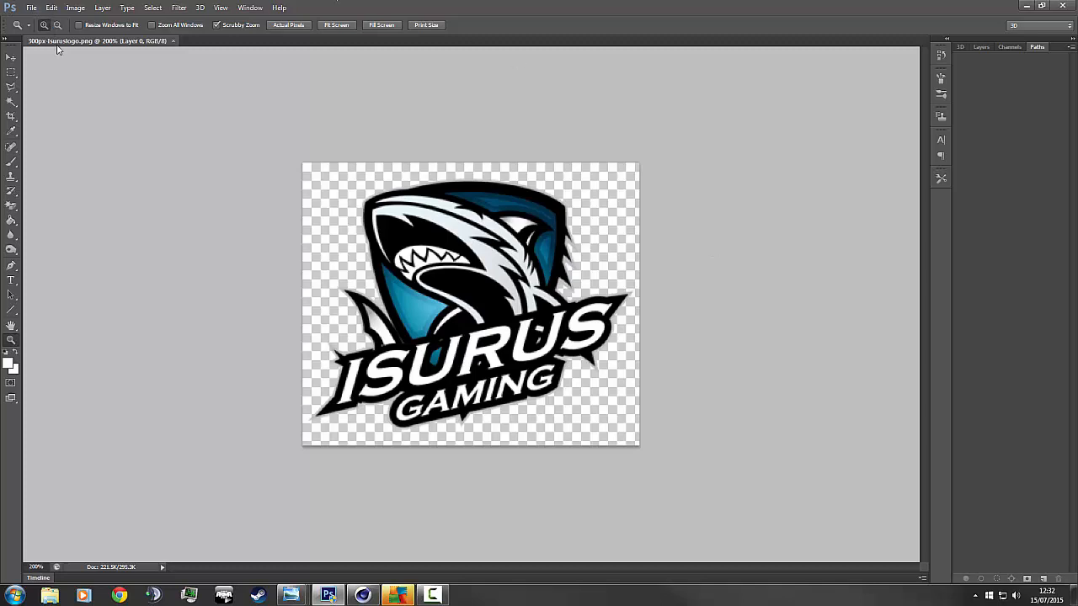
# Switch to the Magic Wand Tool and show the Layers panel listing Layer 0.
pyautogui.click(14, 107)
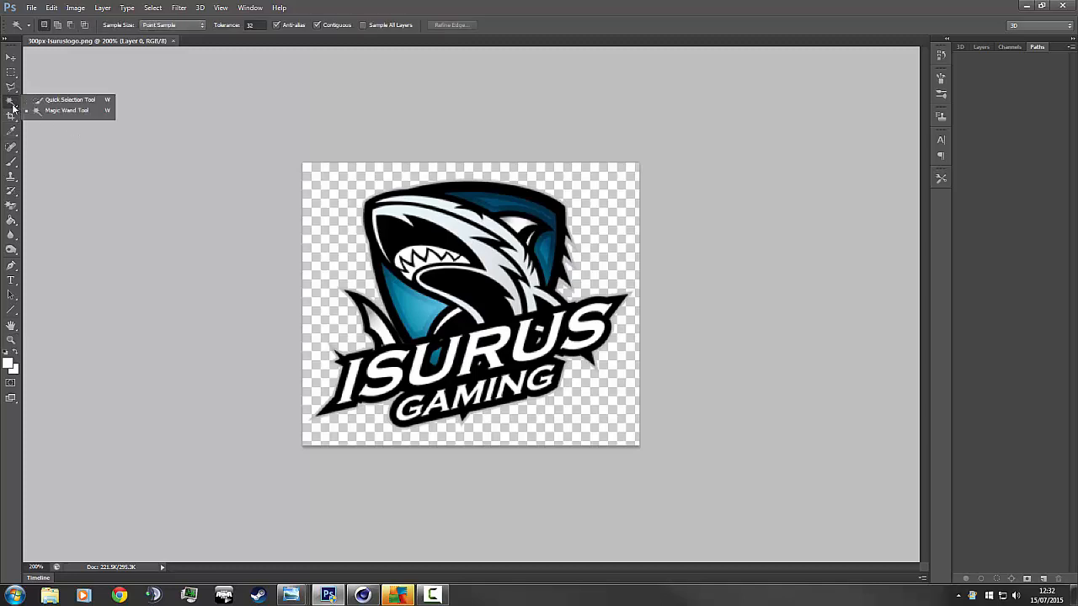
pyautogui.click(11, 106)
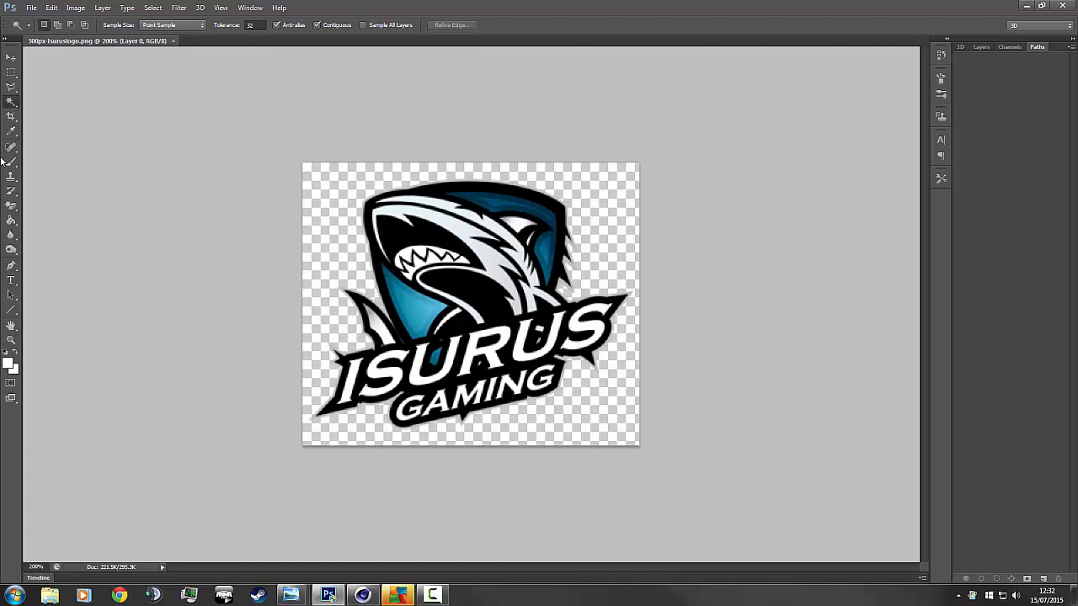
pyautogui.click(981, 47)
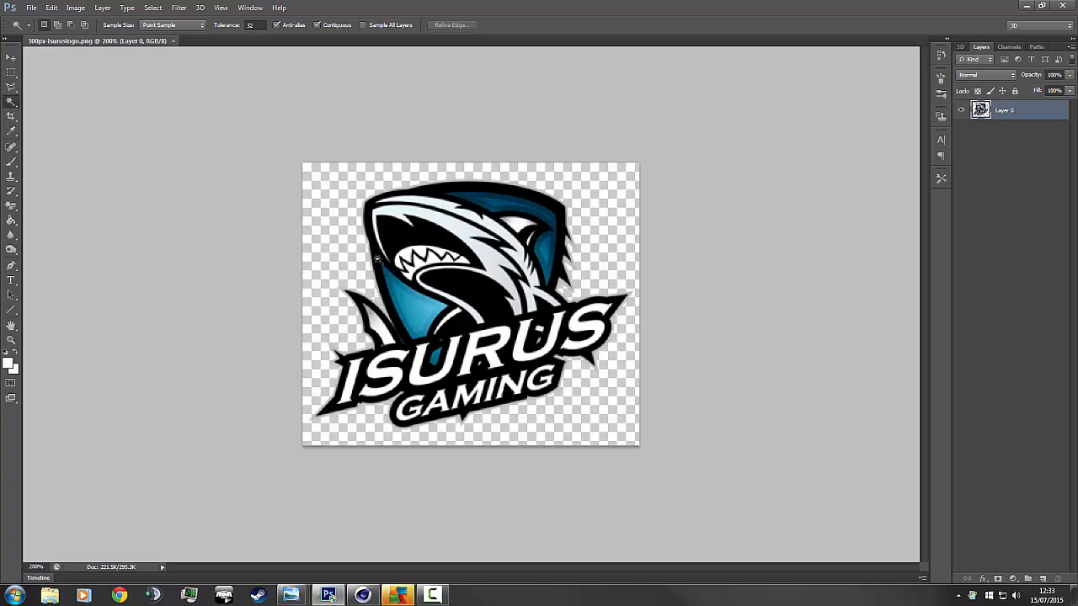
pyautogui.rightClick(10, 101)
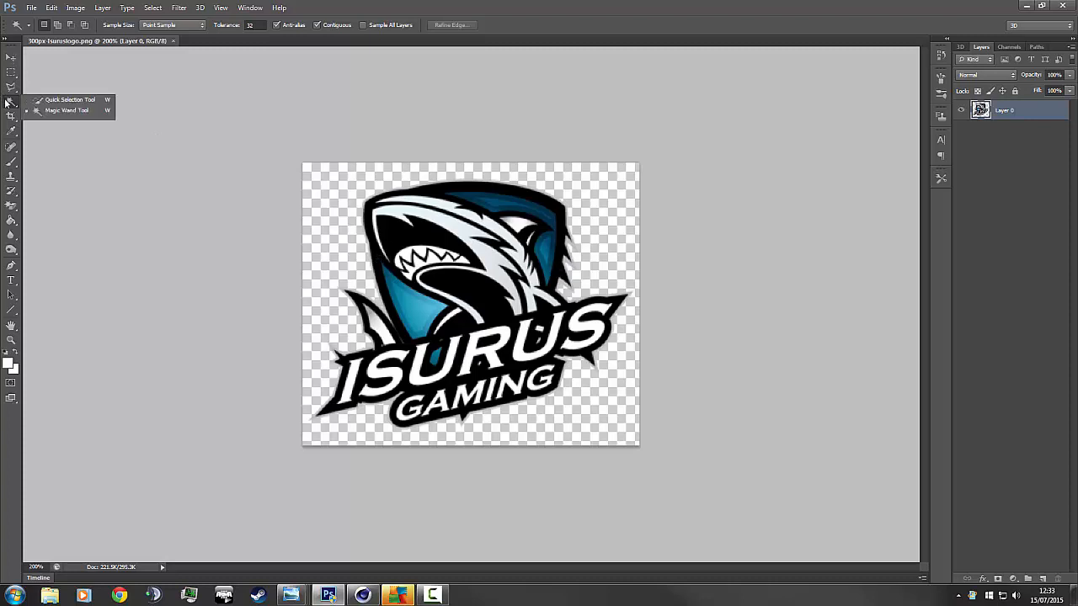
# Magic Wand-select the logo along its outer outline, refining with the Quick Selection Tool.
pyautogui.click(91, 110)
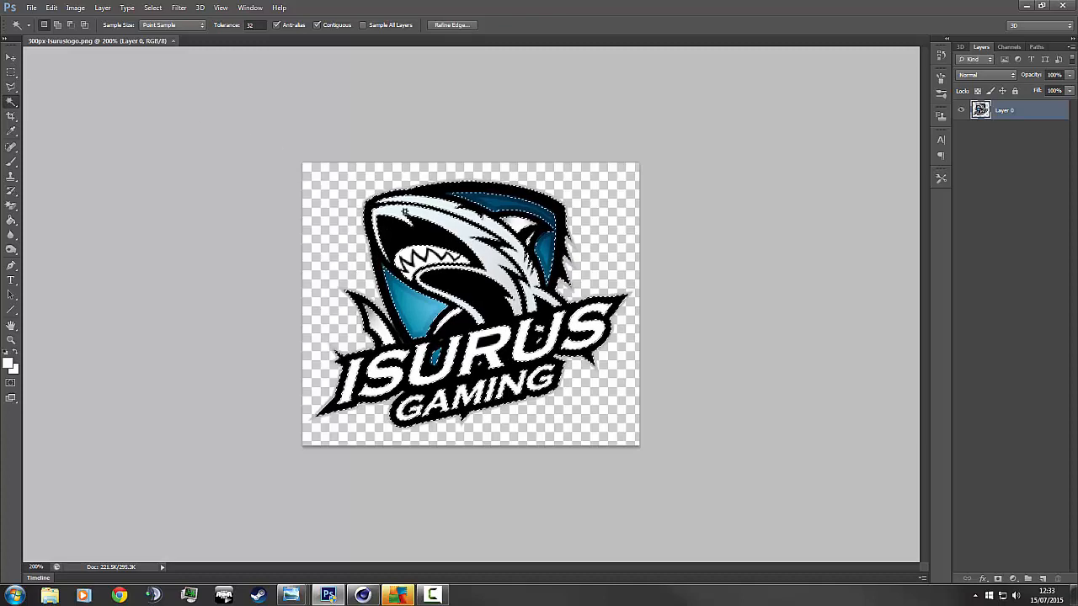
pyautogui.press('super')
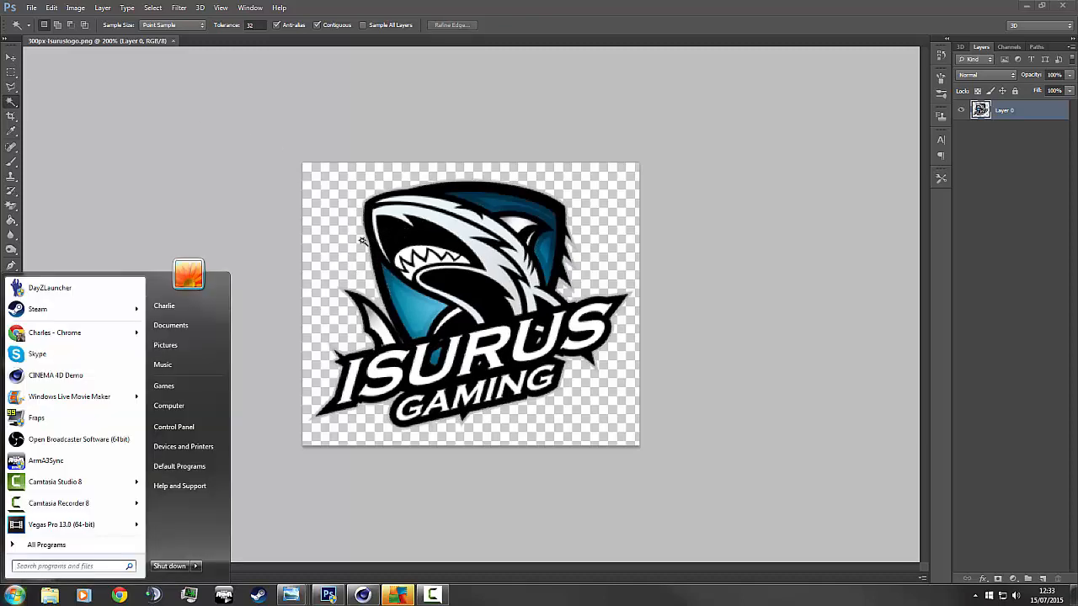
pyautogui.press('super')
pyautogui.keyDown('shift'); pyautogui.click(399, 236); pyautogui.keyUp('shift')
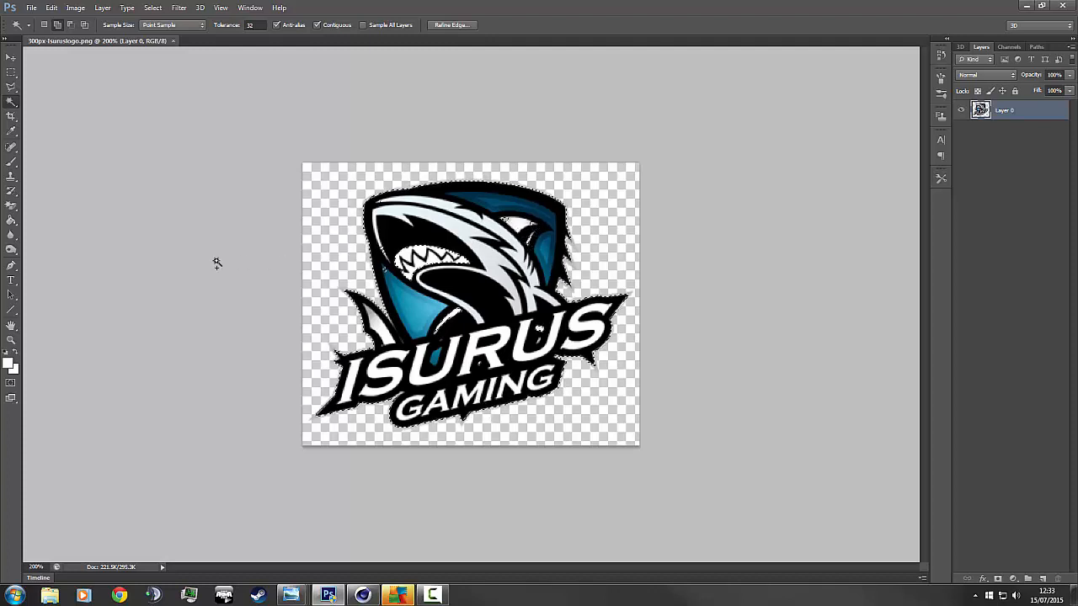
pyautogui.click(13, 105)
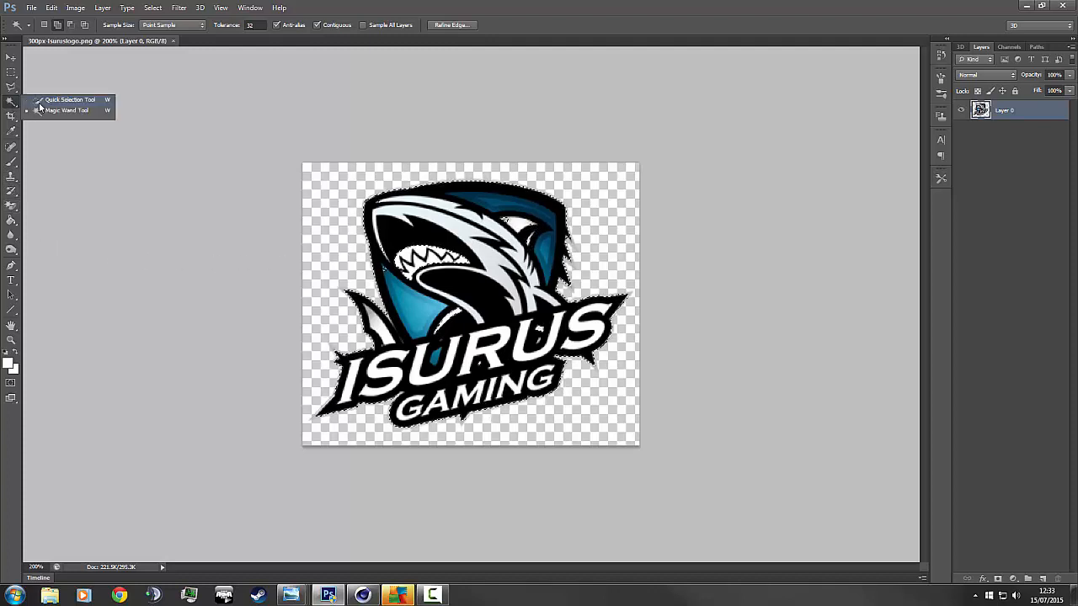
pyautogui.click(67, 96)
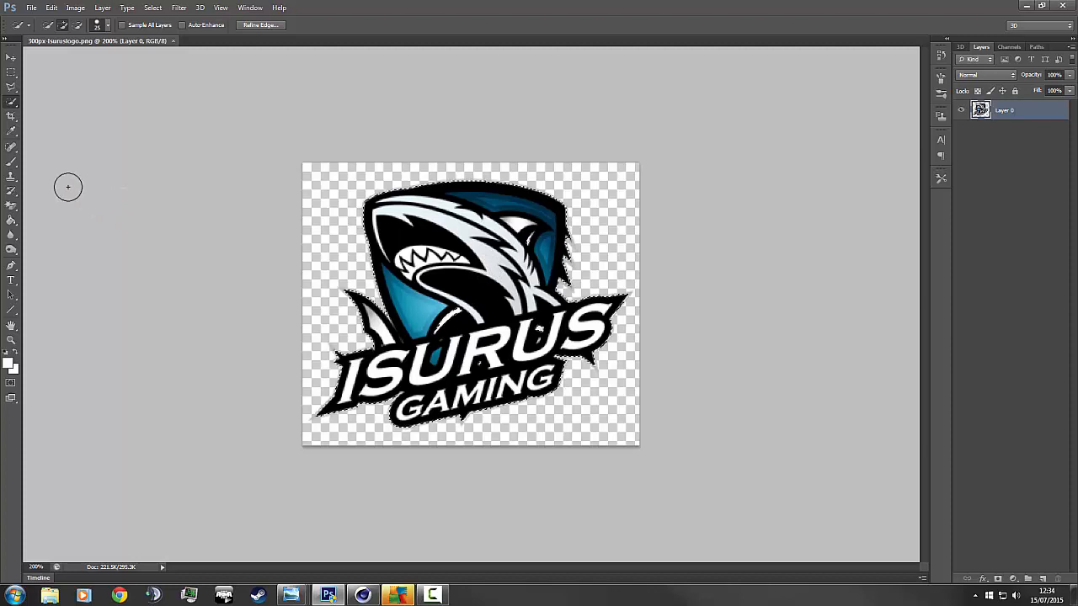
pyautogui.click(11, 56)
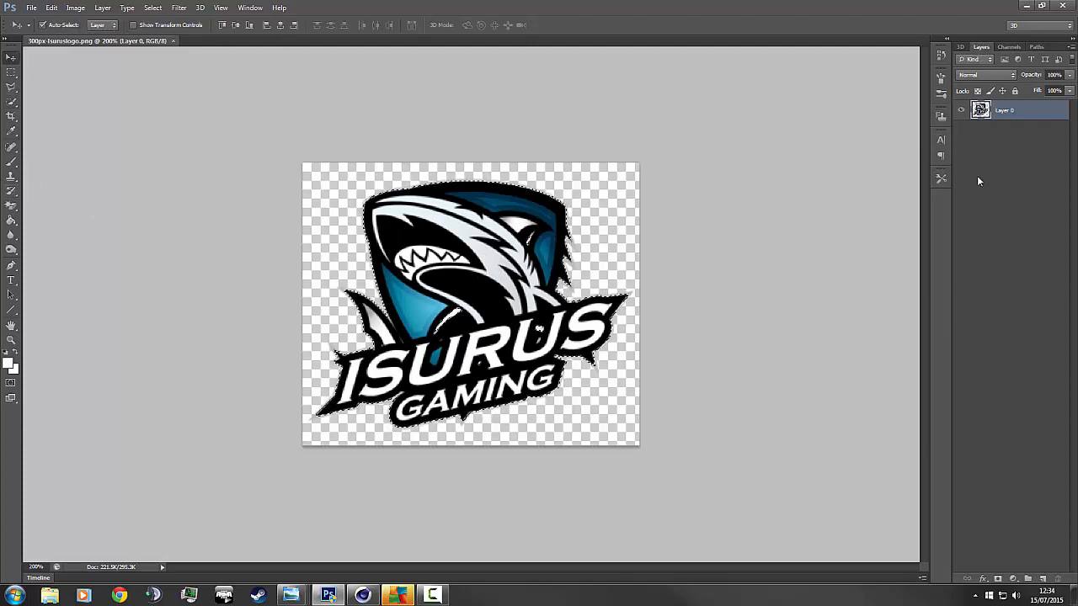
# Make a Work Path from the logo selection at 0.5 pixel tolerance.
pyautogui.click(1034, 48)
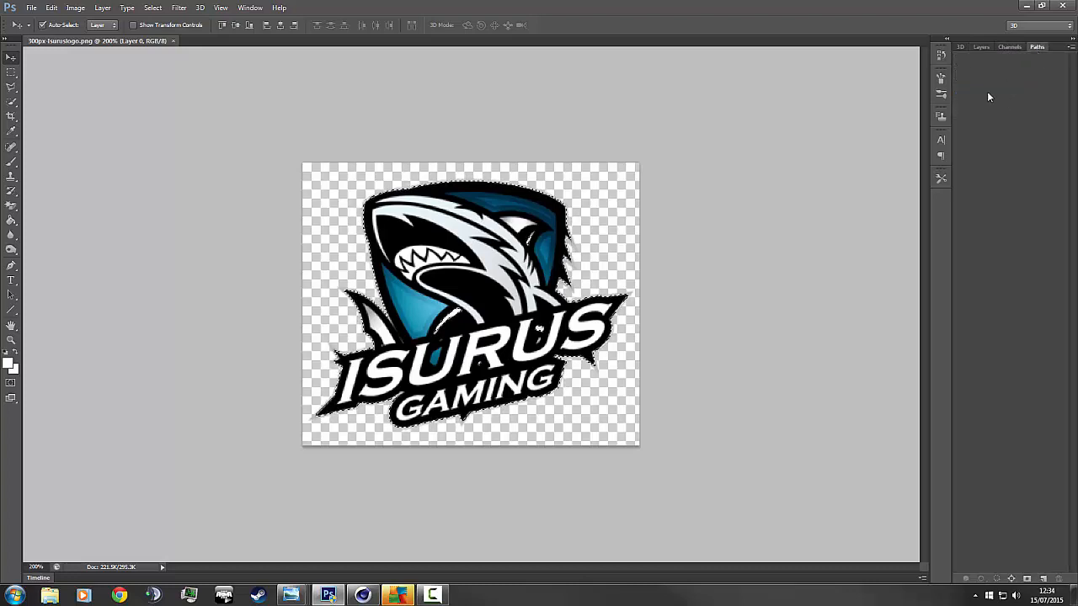
pyautogui.click(1071, 49)
pyautogui.click(1071, 49)
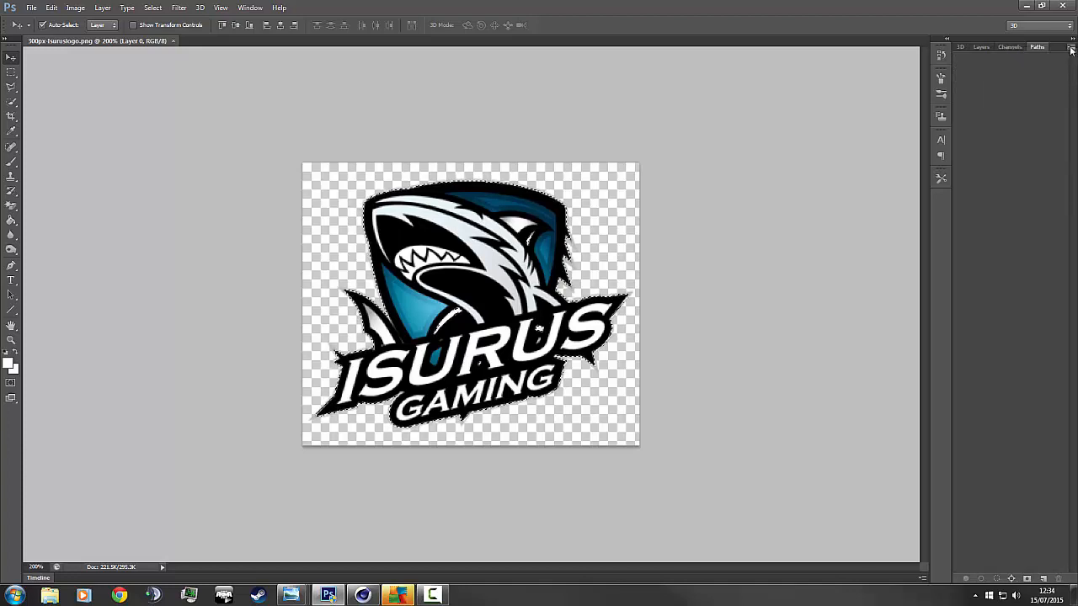
pyautogui.click(1071, 48)
pyautogui.click(1027, 91)
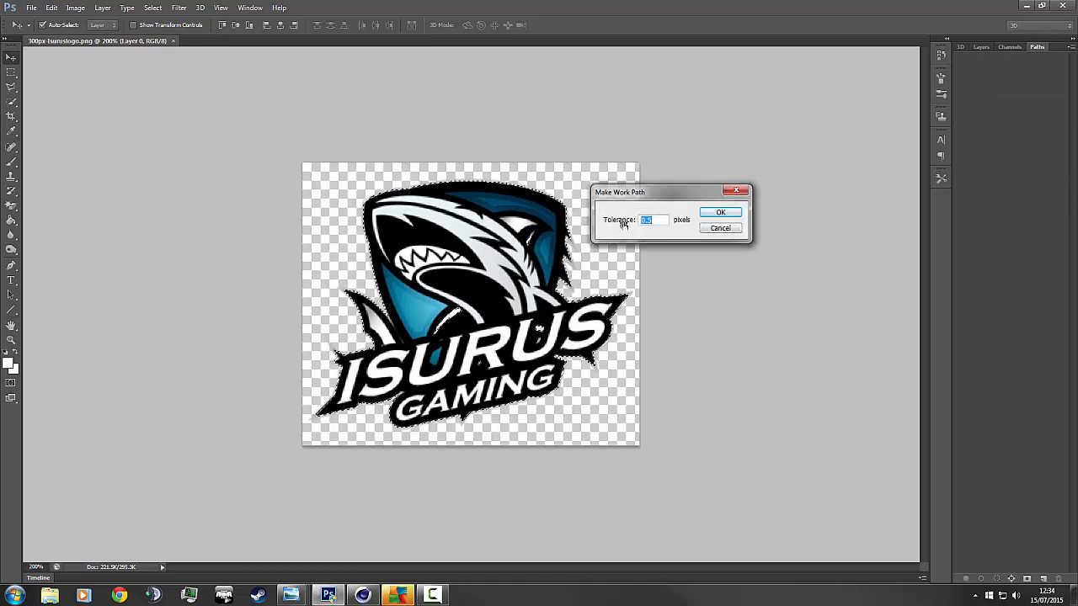
pyautogui.click(723, 213)
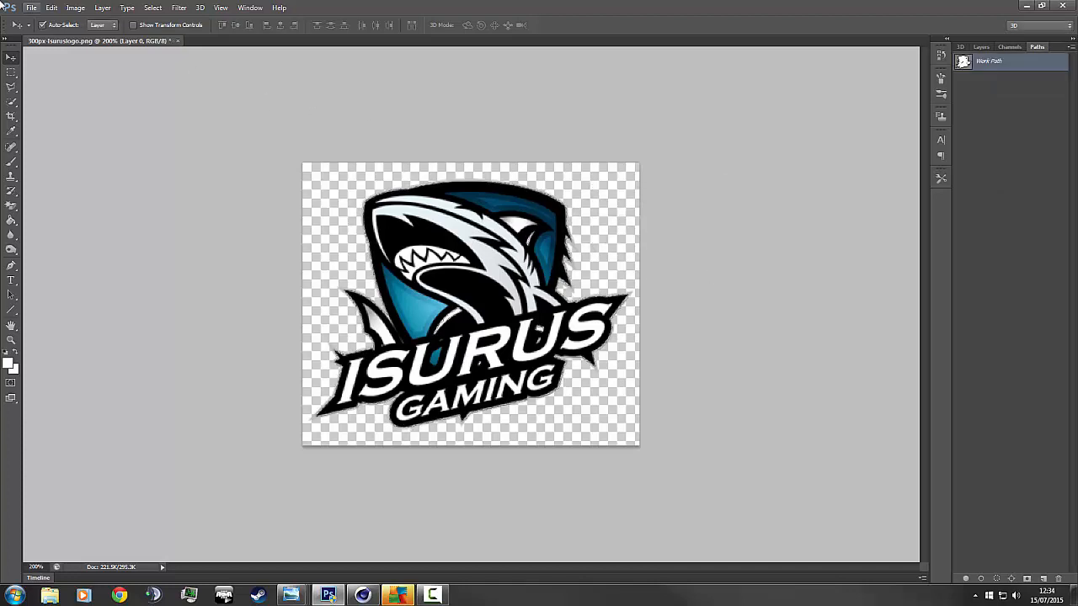
# Export the Work Path to Illustrator as 'Backgorund'.
pyautogui.click(31, 9)
pyautogui.click(31, 8)
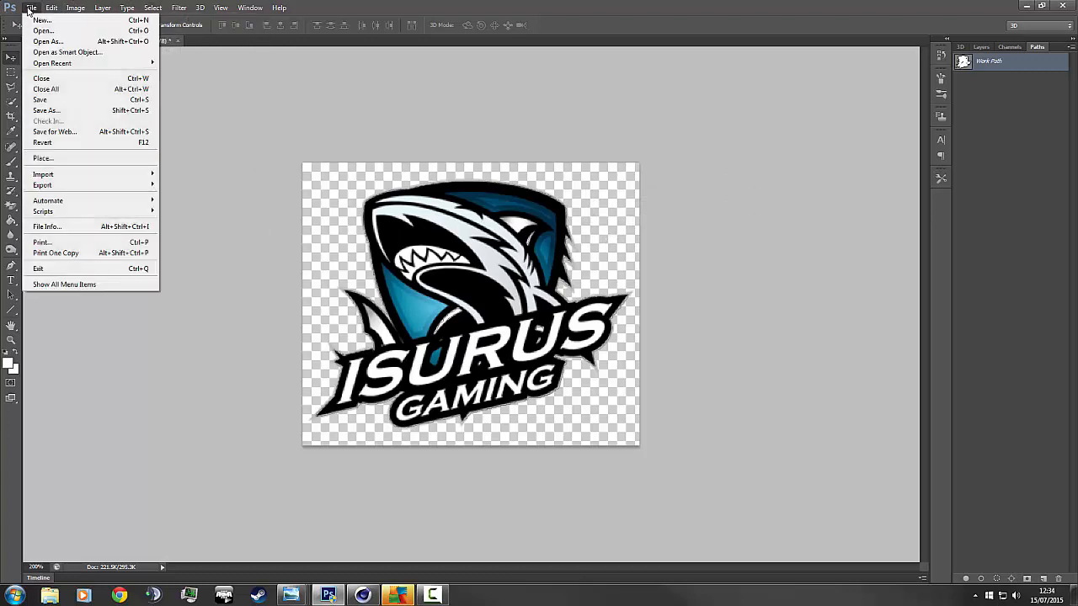
pyautogui.moveTo(69, 187)
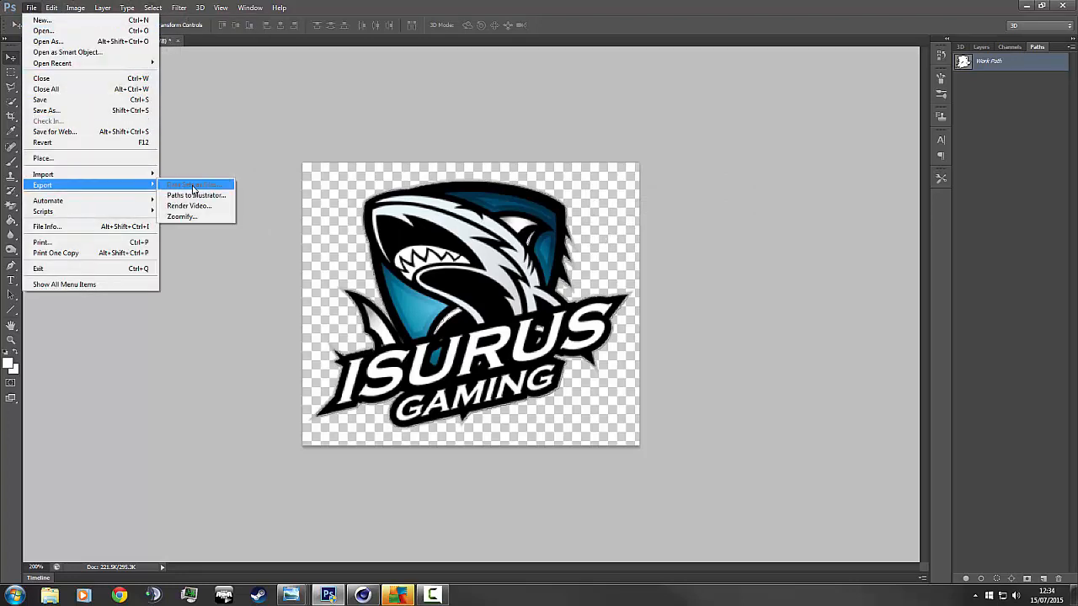
pyautogui.click(191, 196)
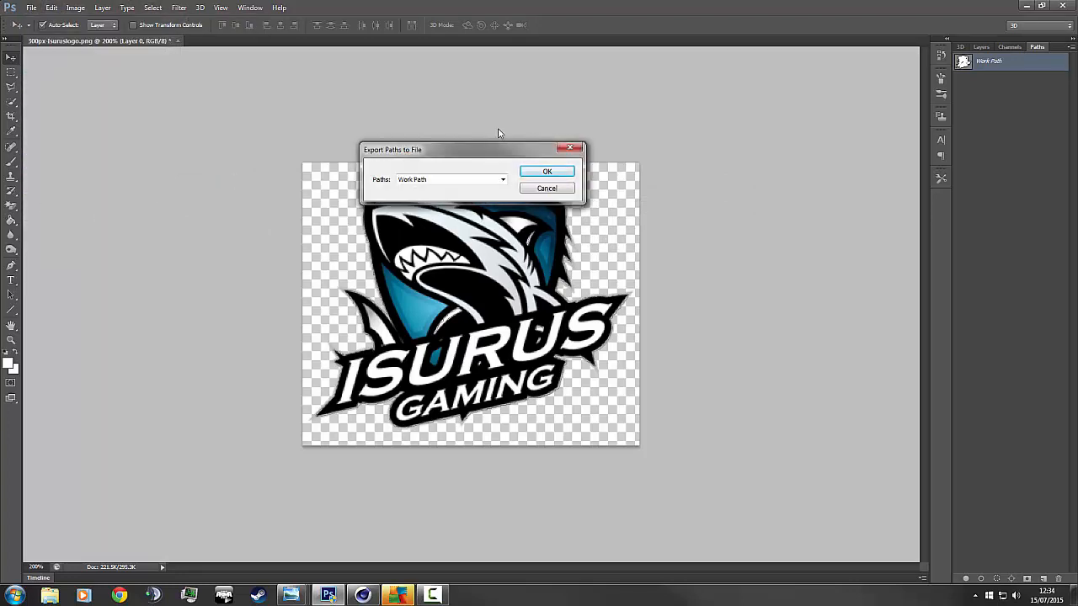
pyautogui.click(456, 182)
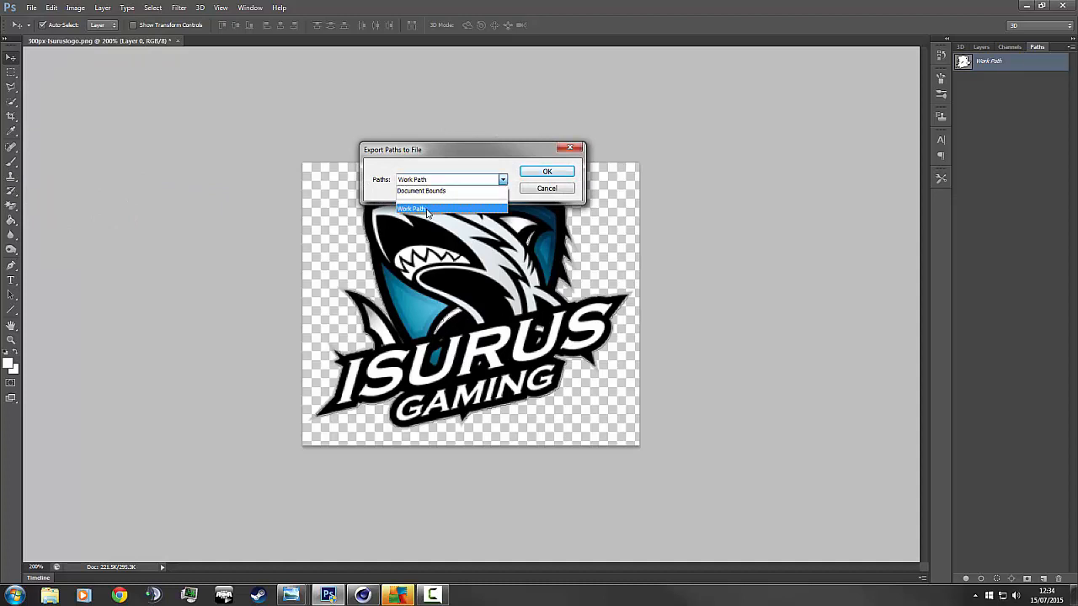
pyautogui.click(458, 186)
pyautogui.click(532, 175)
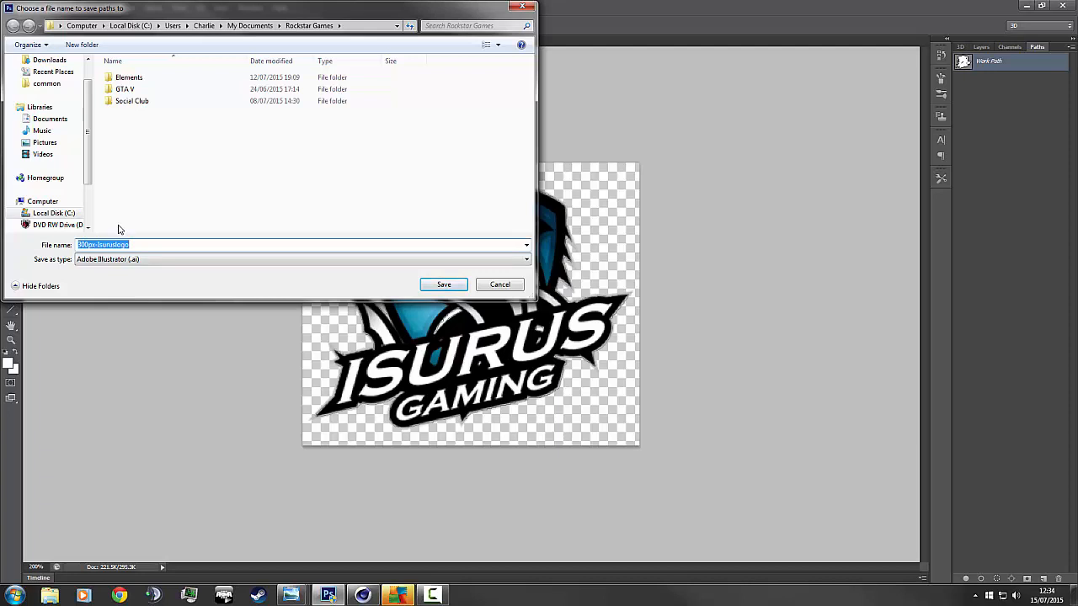
pyautogui.write('Backgorunfd')
pyautogui.press('BackSpace')
pyautogui.press('BackSpace')
pyautogui.write('d')
pyautogui.press('Return')
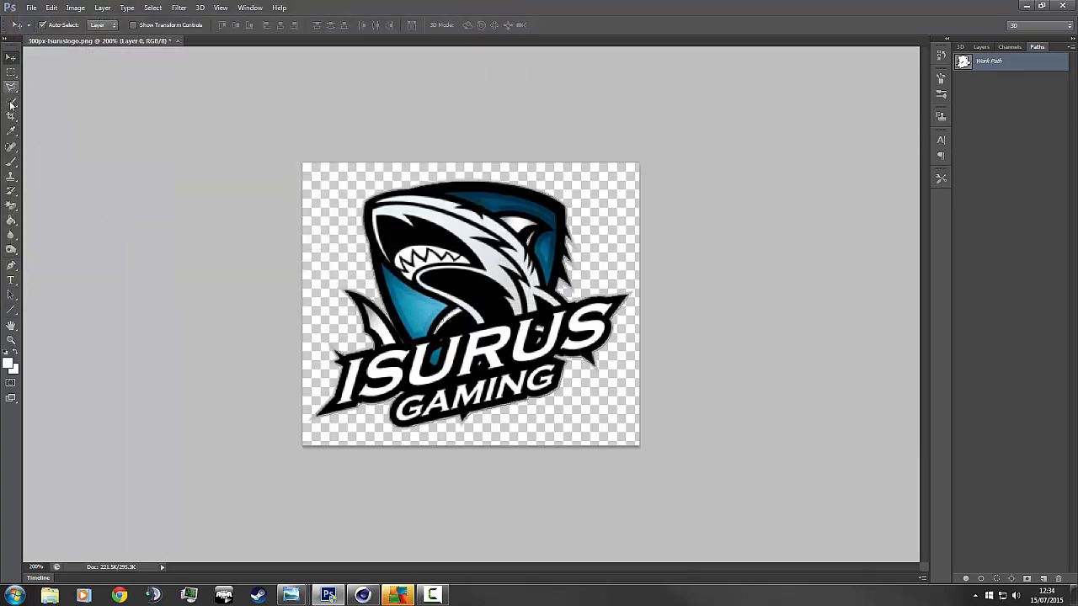
# Magic Wand-select each white letter of ISURUS, then add the GAMING letters.
pyautogui.click(11, 102)
pyautogui.click(44, 110)
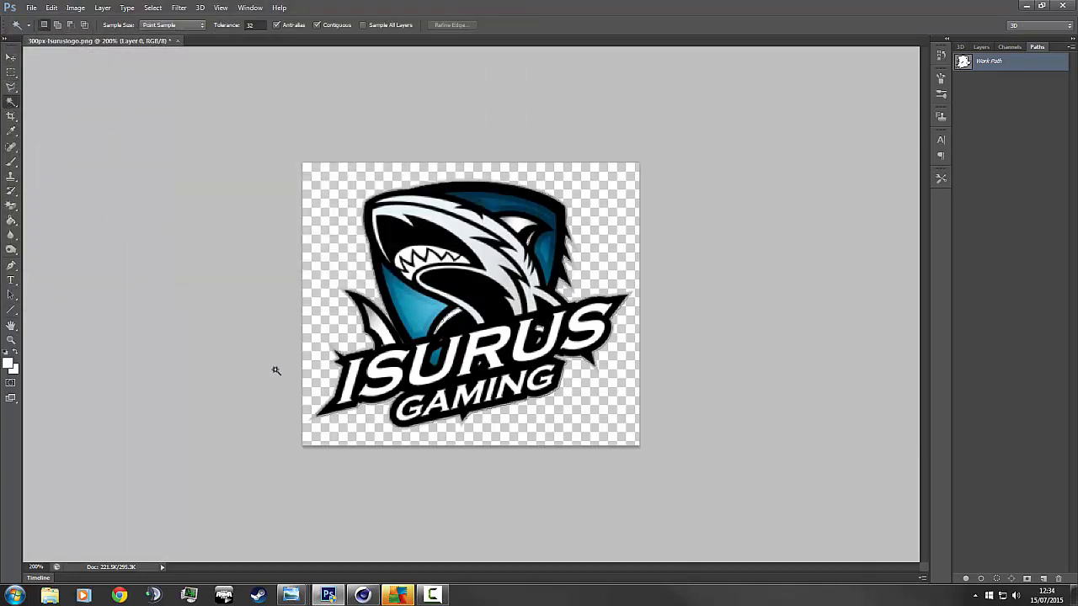
pyautogui.click(354, 384)
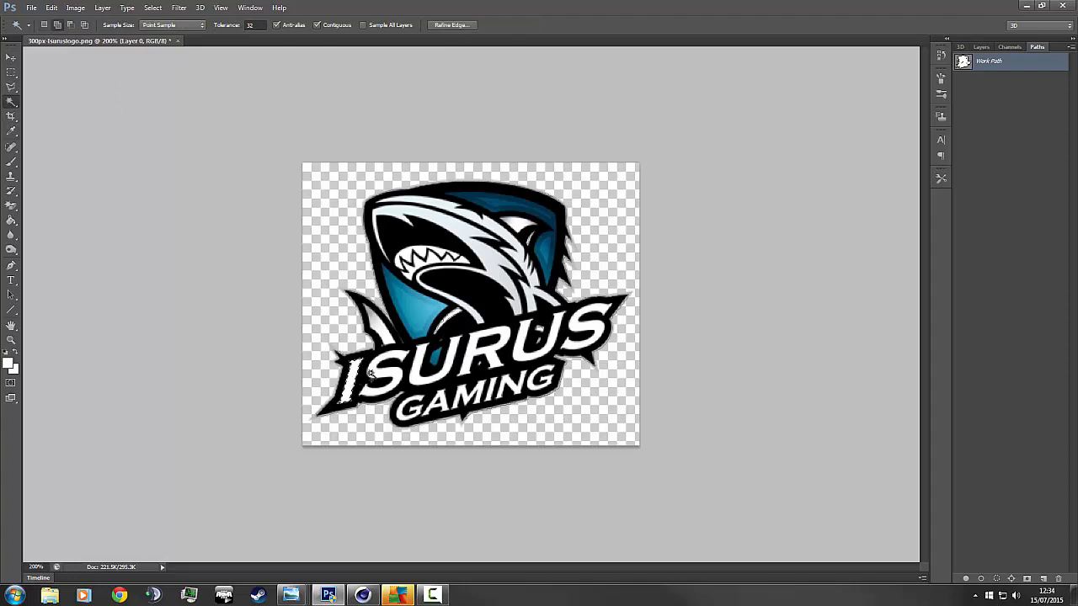
pyautogui.keyDown('shift'); pyautogui.click(374, 371); pyautogui.keyUp('shift')
pyautogui.keyDown('shift'); pyautogui.click(416, 365); pyautogui.keyUp('shift')
pyautogui.keyDown('shift'); pyautogui.click(477, 359); pyautogui.keyUp('shift')
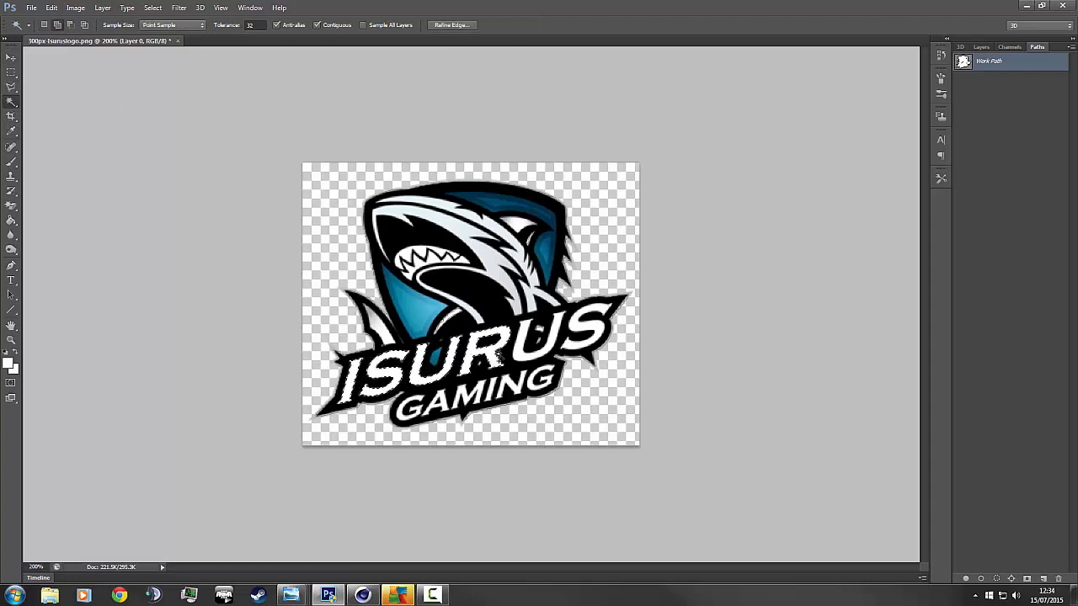
pyautogui.keyDown('shift'); pyautogui.click(526, 351); pyautogui.keyUp('shift')
pyautogui.keyDown('shift'); pyautogui.click(573, 341); pyautogui.keyUp('shift')
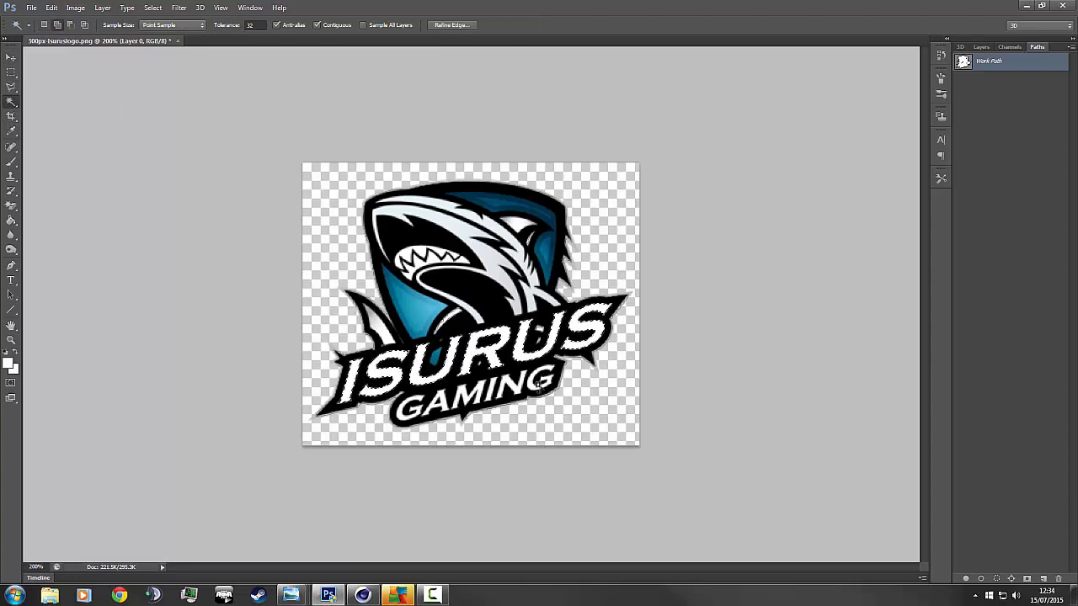
pyautogui.keyDown('shift'); pyautogui.click(512, 385); pyautogui.keyUp('shift')
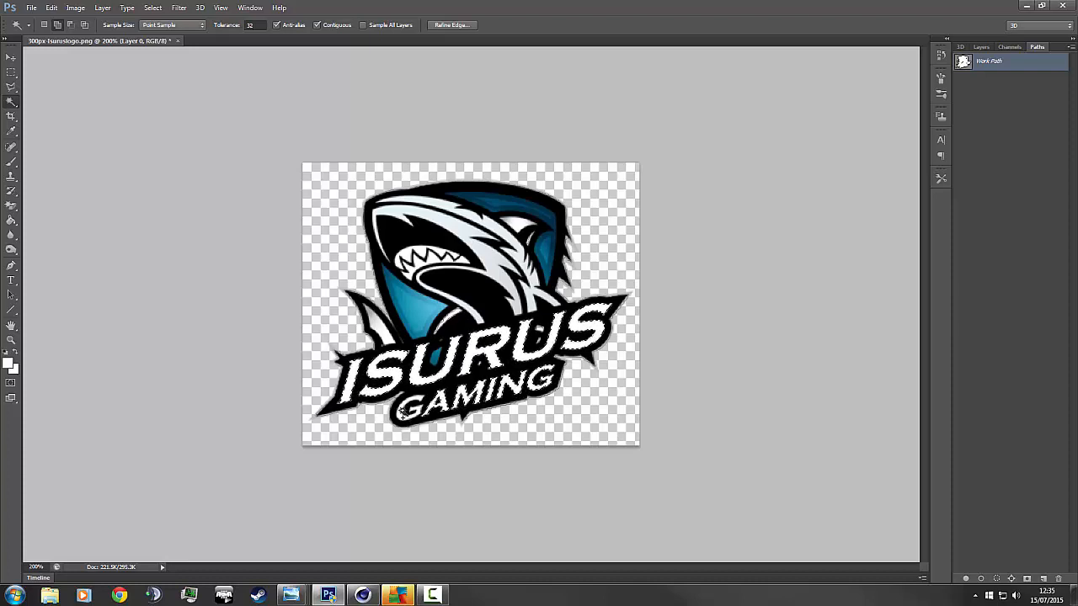
# Make a Work Path from the lettering selection at 0.5 pixel tolerance.
pyautogui.click(1072, 50)
pyautogui.click(1011, 89)
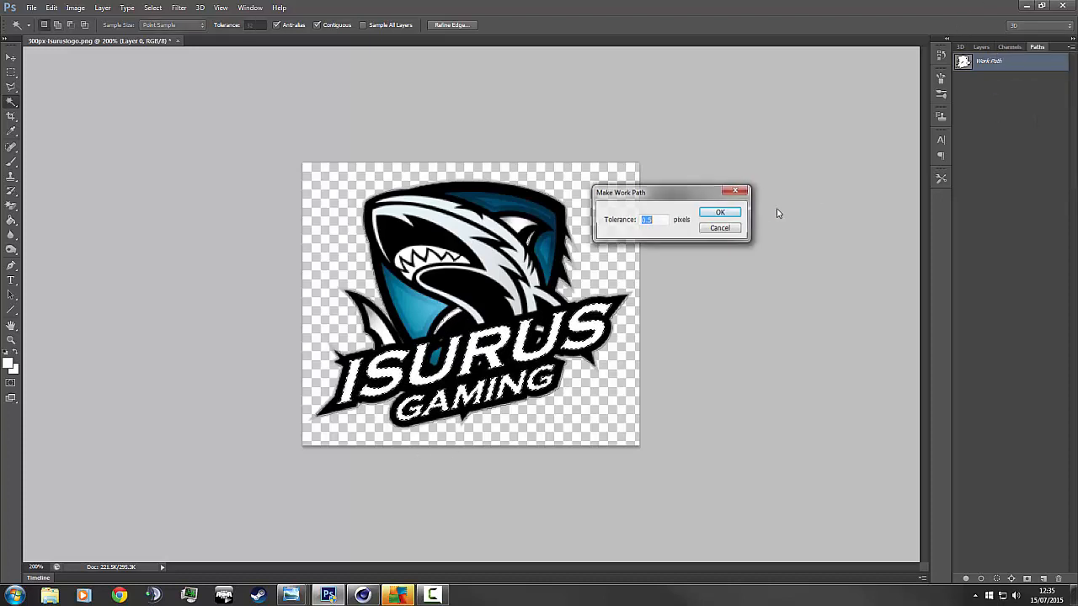
pyautogui.click(714, 215)
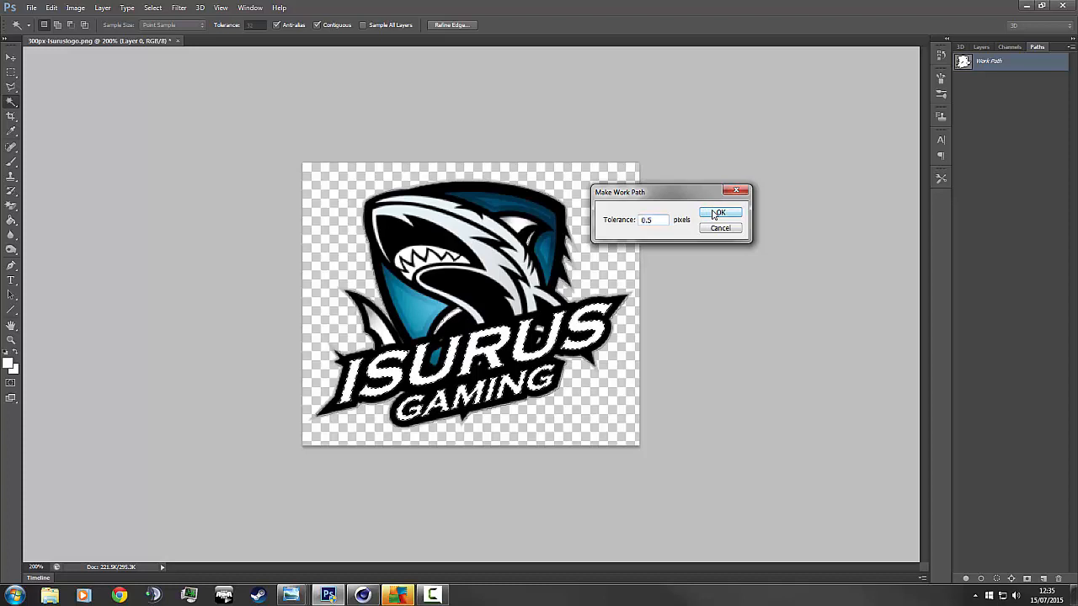
# Export the lettering Work Path to an Illustrator file named 'Test'.
pyautogui.click(29, 8)
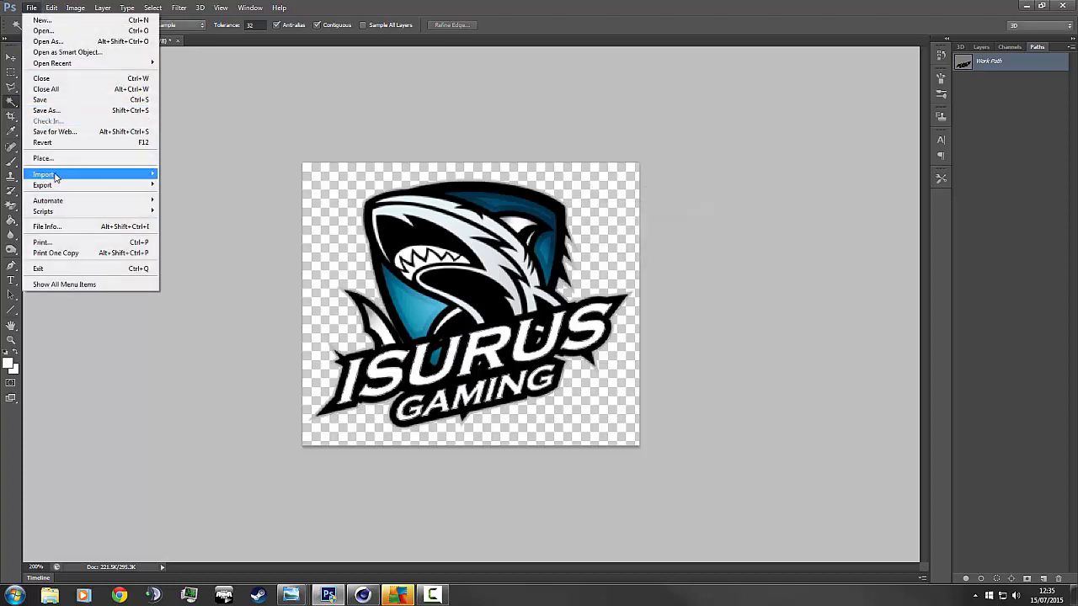
pyautogui.moveTo(118, 185)
pyautogui.click(202, 195)
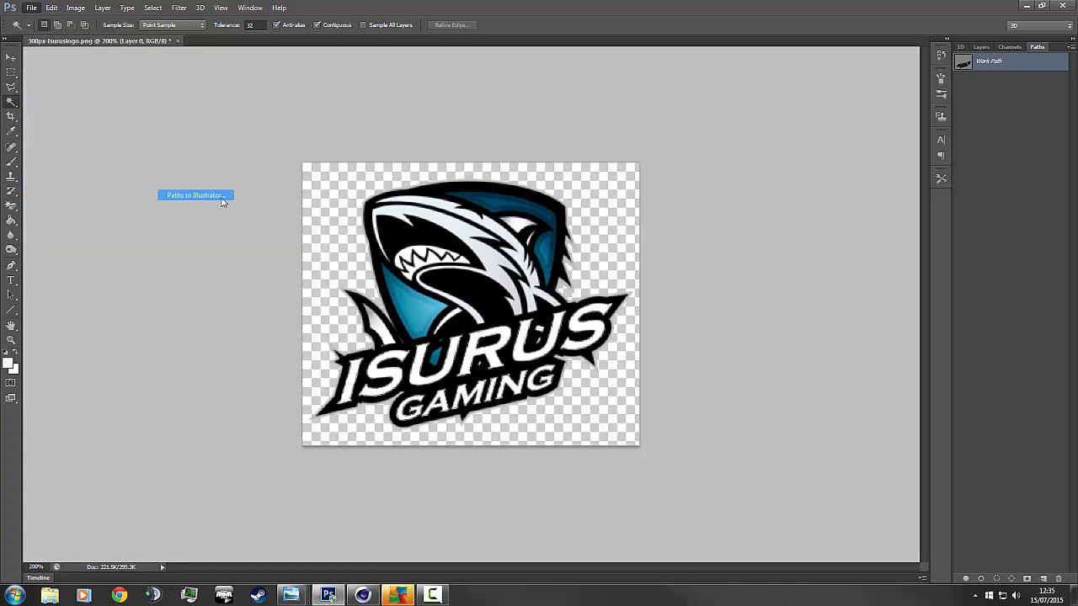
pyautogui.click(547, 172)
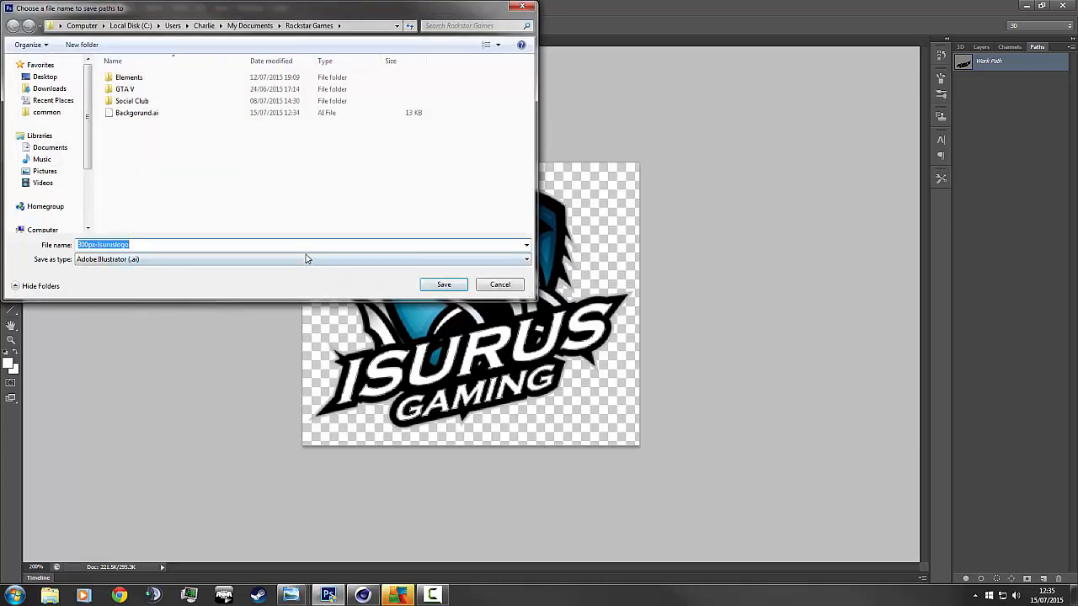
pyautogui.write('Test')
pyautogui.press('Return')
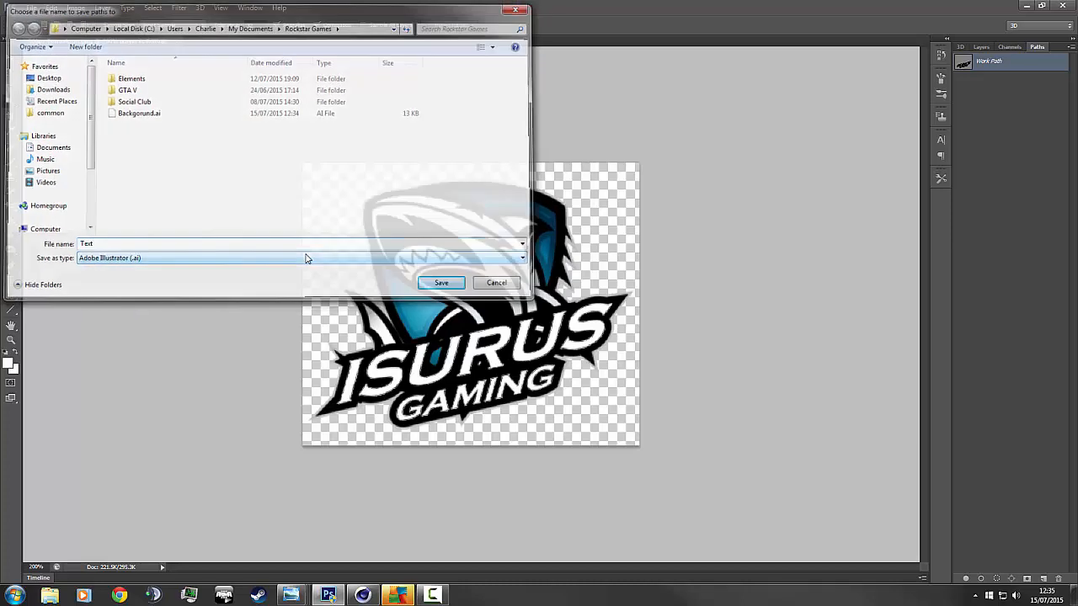
# Select the blue shield and fin areas, undoing an accidental whole-logo selection.
pyautogui.click(410, 306)
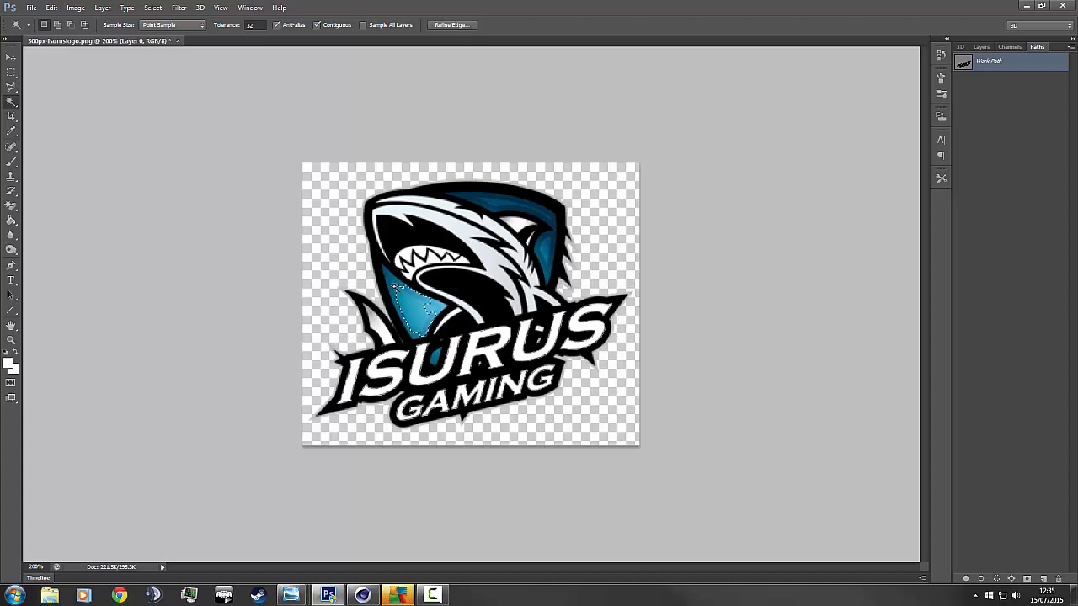
pyautogui.keyDown('shift'); pyautogui.click(428, 309); pyautogui.keyUp('shift')
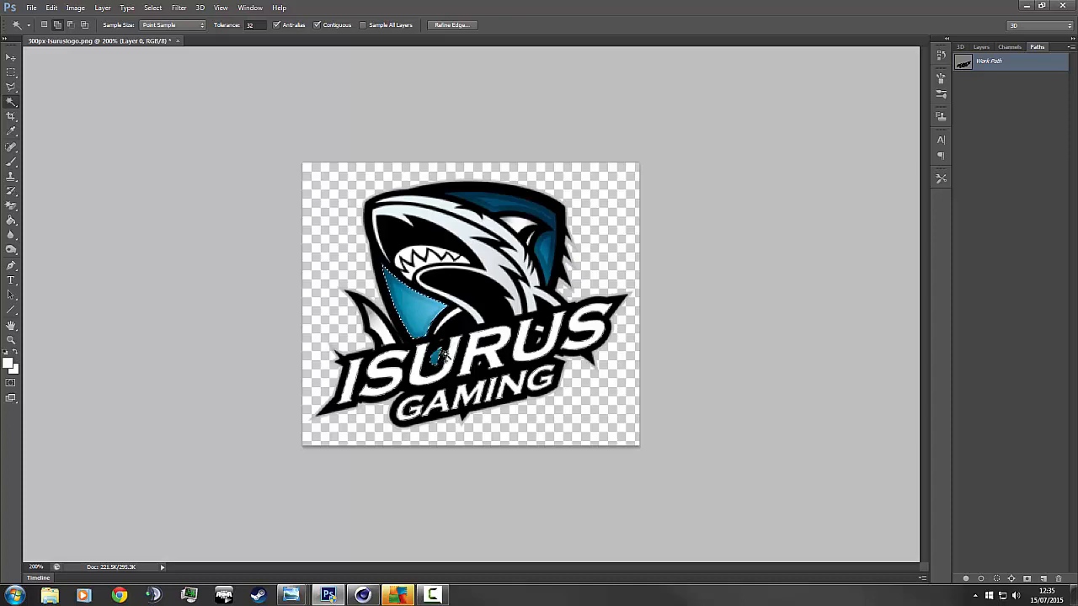
pyautogui.keyDown('shift'); pyautogui.click(478, 369); pyautogui.keyUp('shift')
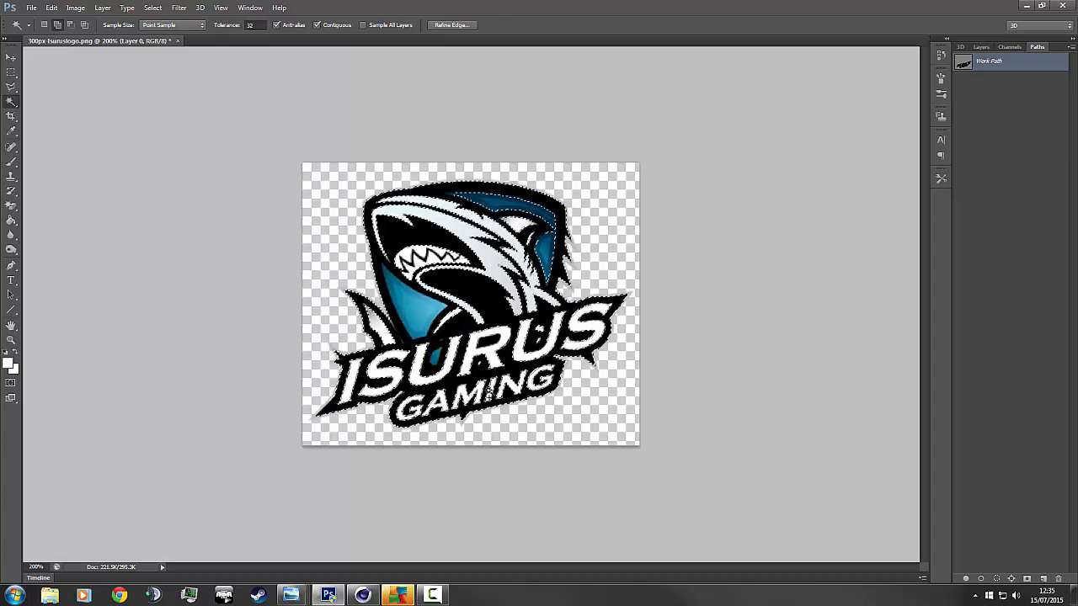
pyautogui.hotkey('ctrl', 'z')
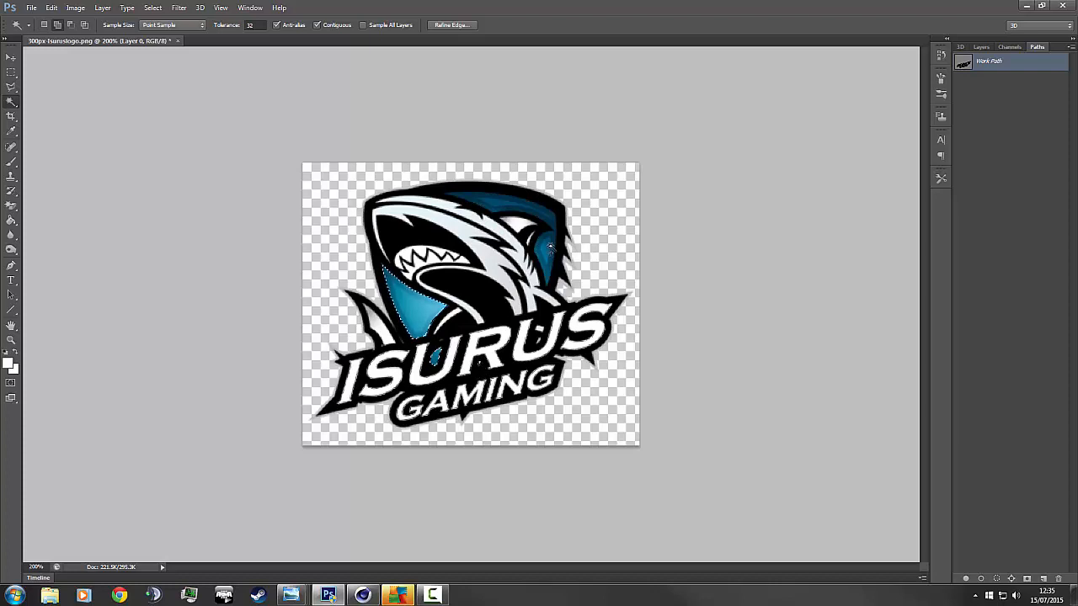
pyautogui.keyDown('shift'); pyautogui.click(551, 247); pyautogui.keyUp('shift')
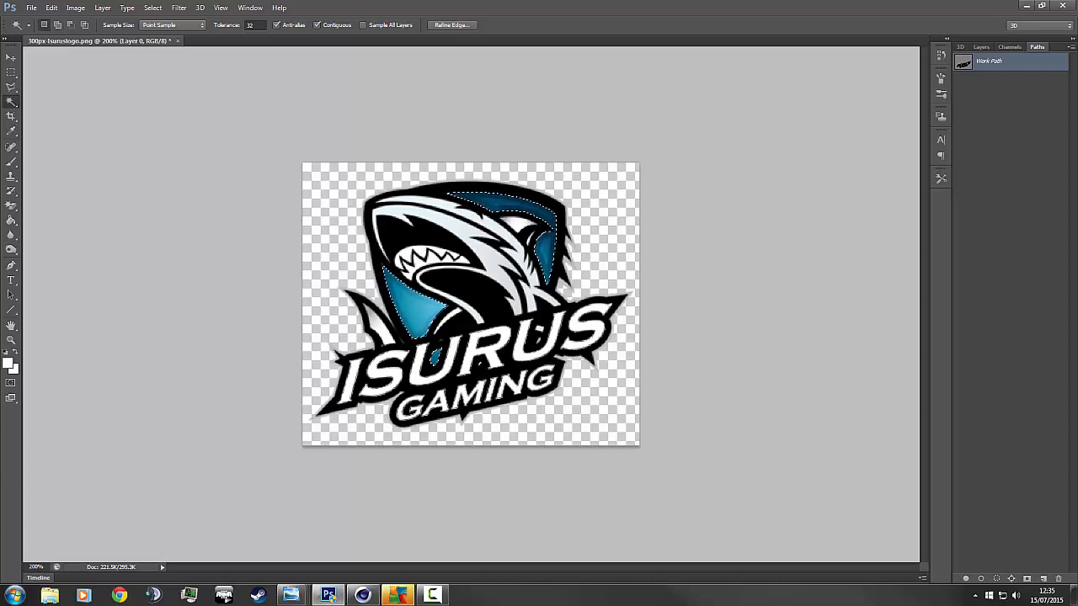
# Make a Work Path from the blue selection.
pyautogui.click(1070, 47)
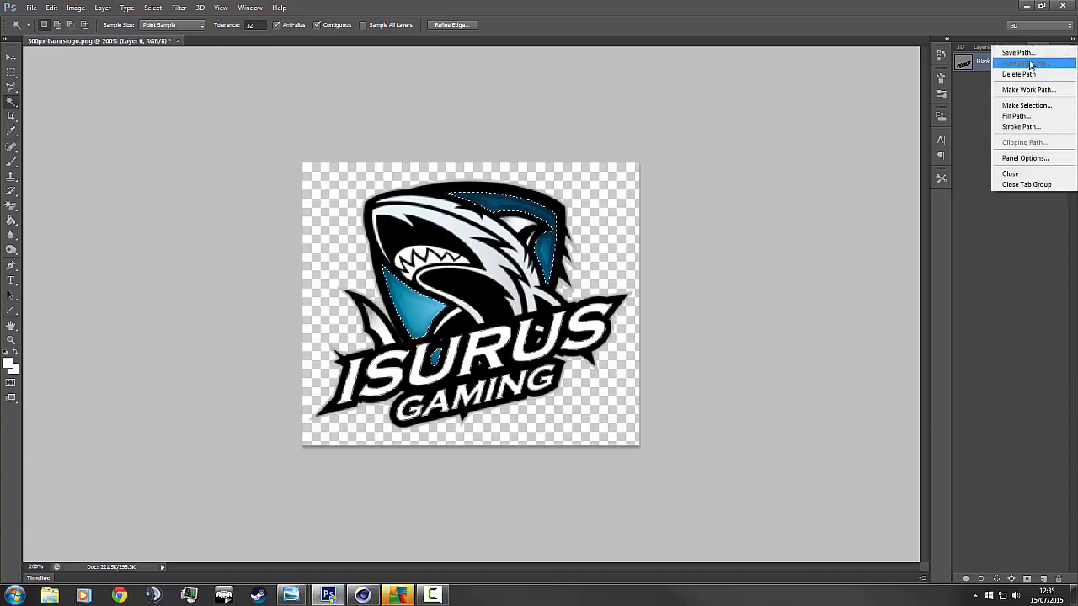
pyautogui.click(1028, 89)
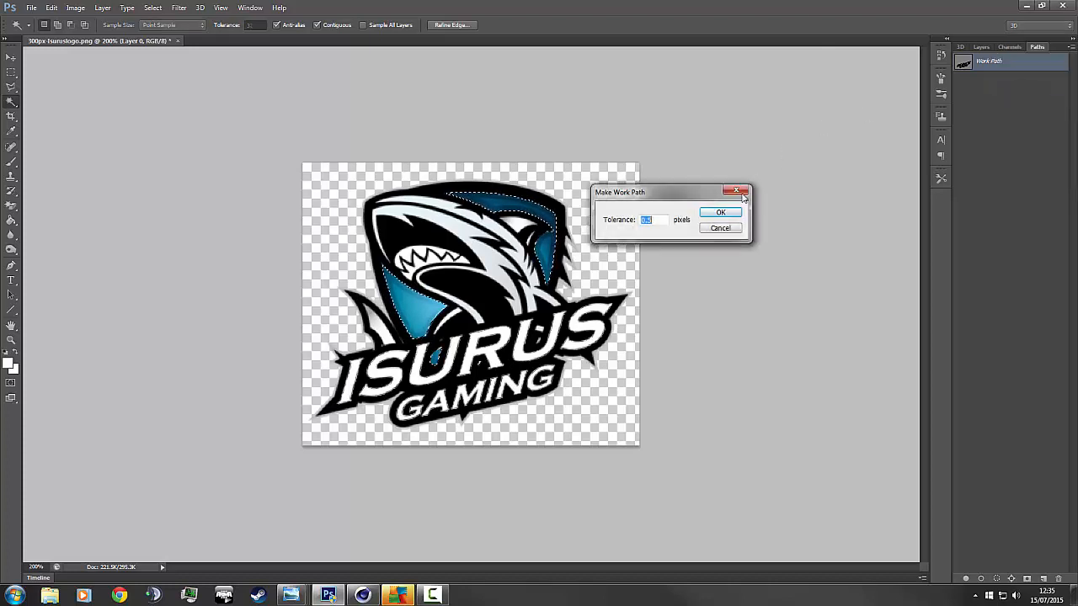
pyautogui.click(720, 212)
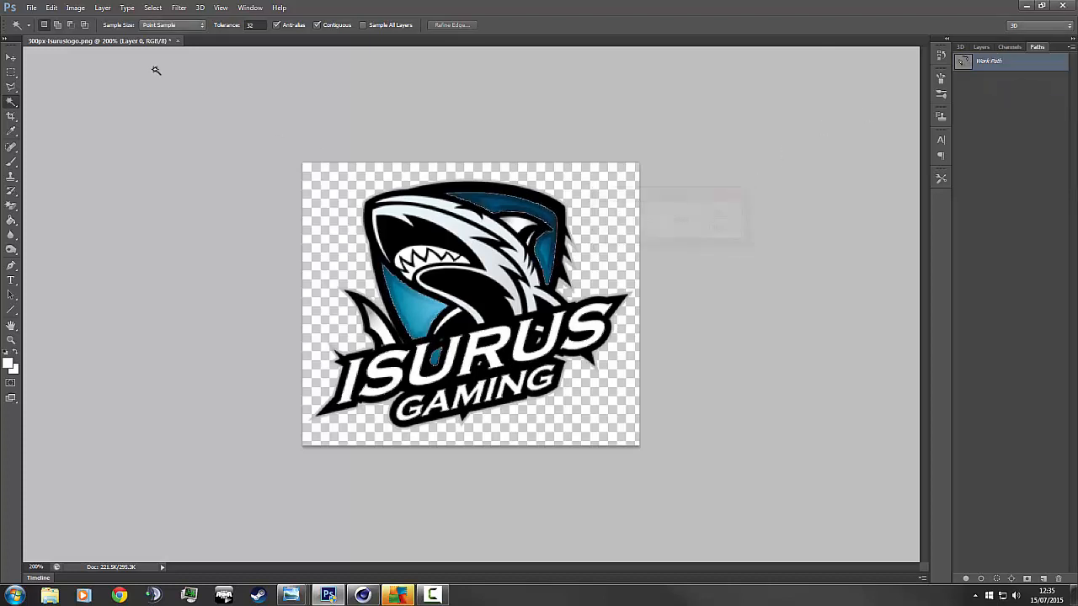
# Export the blue Work Path to Illustrator as SharkOut.
pyautogui.click(34, 8)
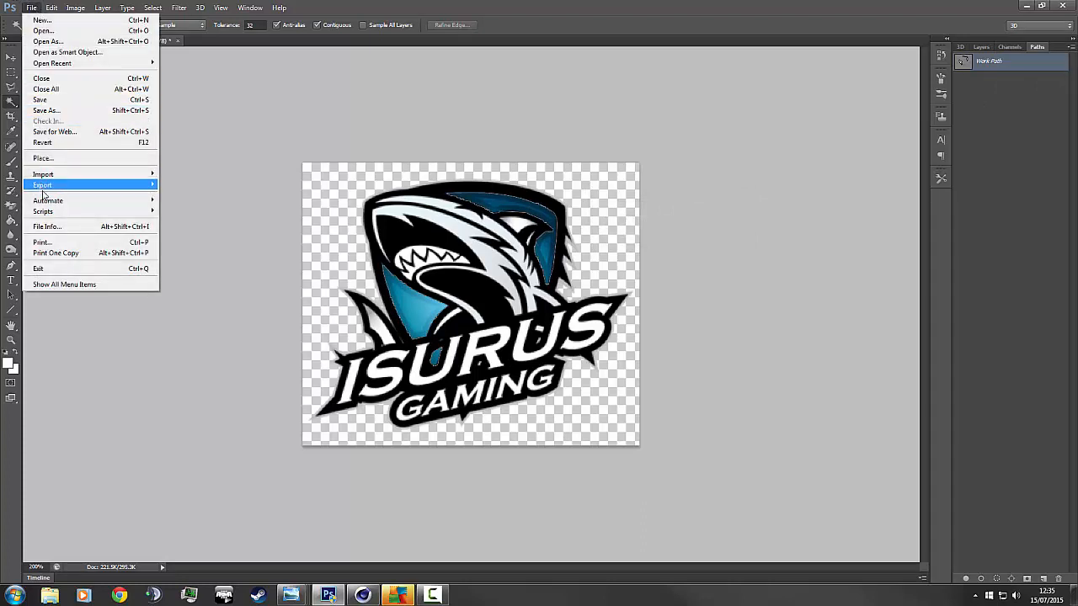
pyautogui.moveTo(132, 187)
pyautogui.click(187, 195)
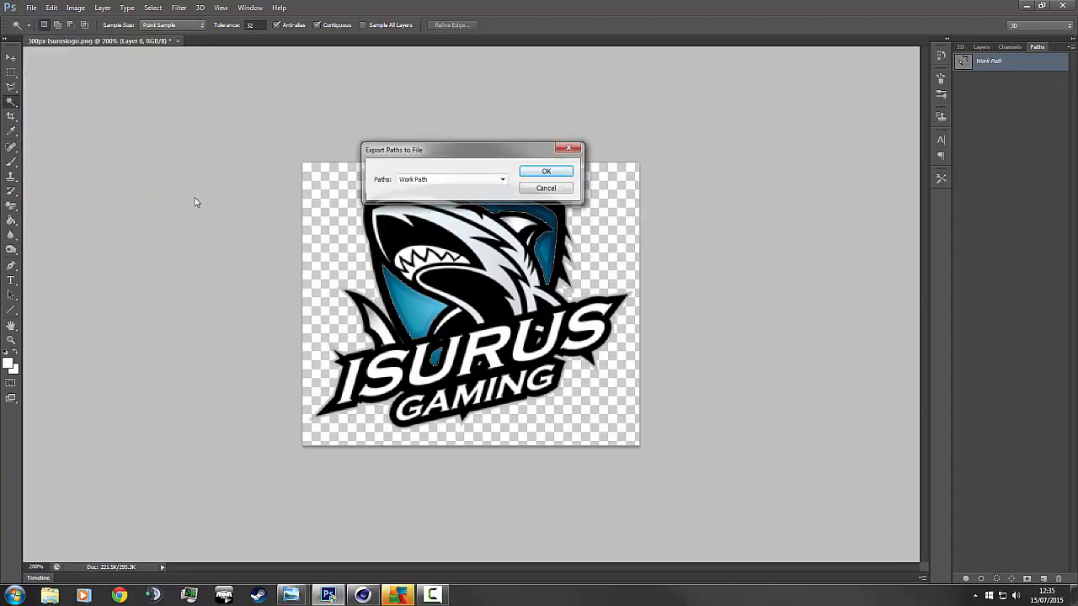
pyautogui.click(548, 173)
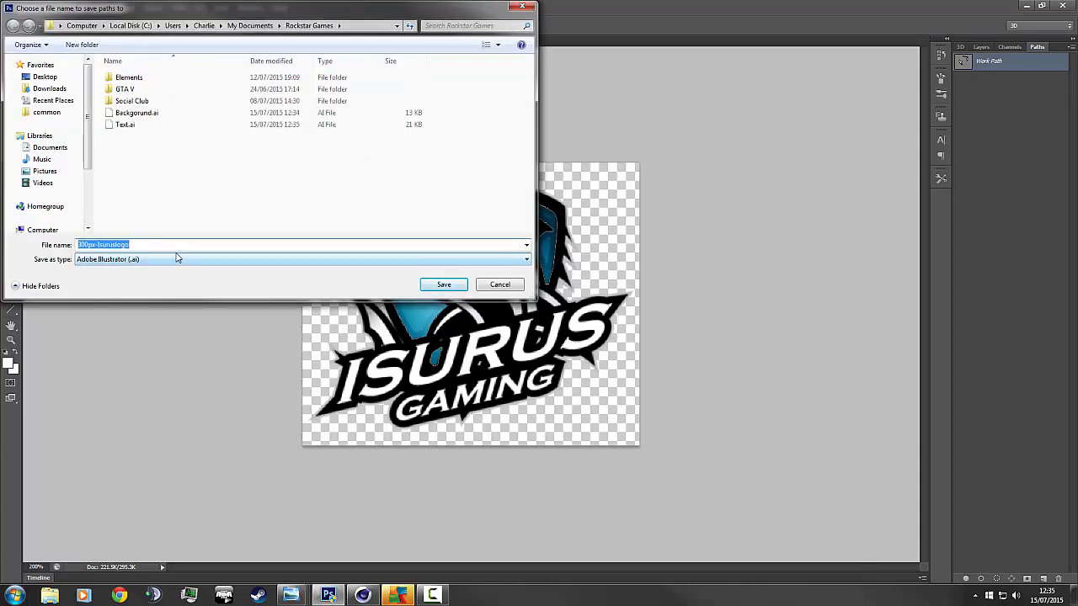
pyautogui.write('SharkOut')
pyautogui.press('Return')
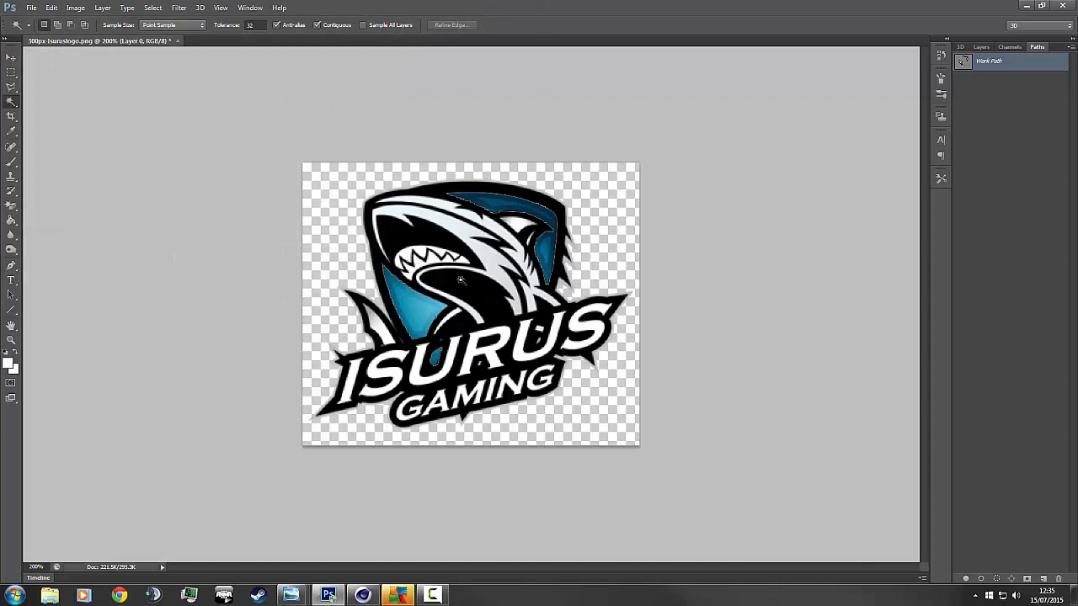
# Select the shark's white lower jaw, then add its white head and a fin stripe.
pyautogui.click(460, 279)
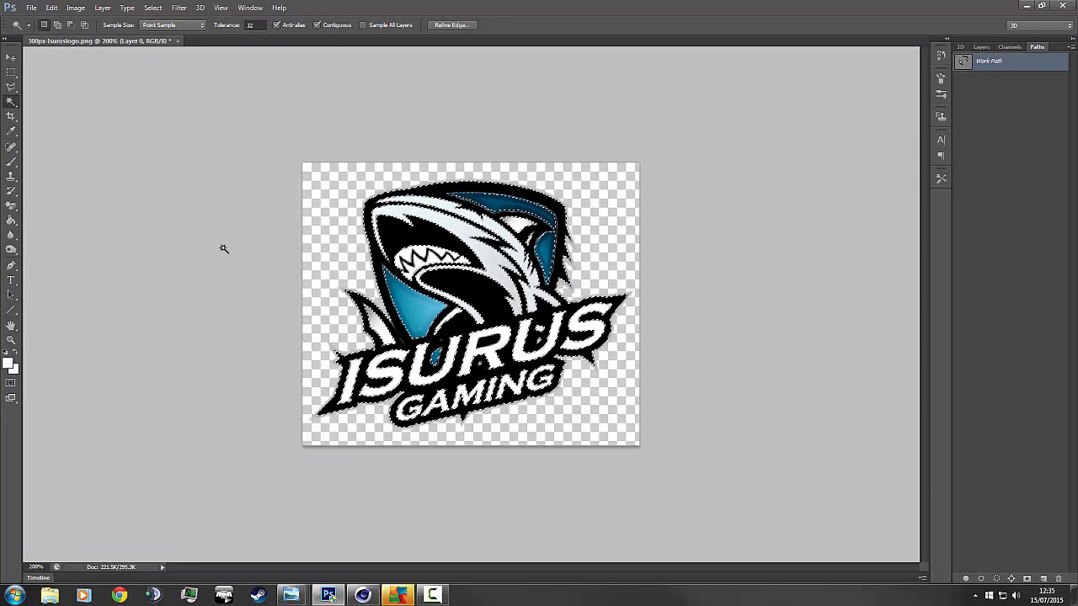
pyautogui.click(502, 264)
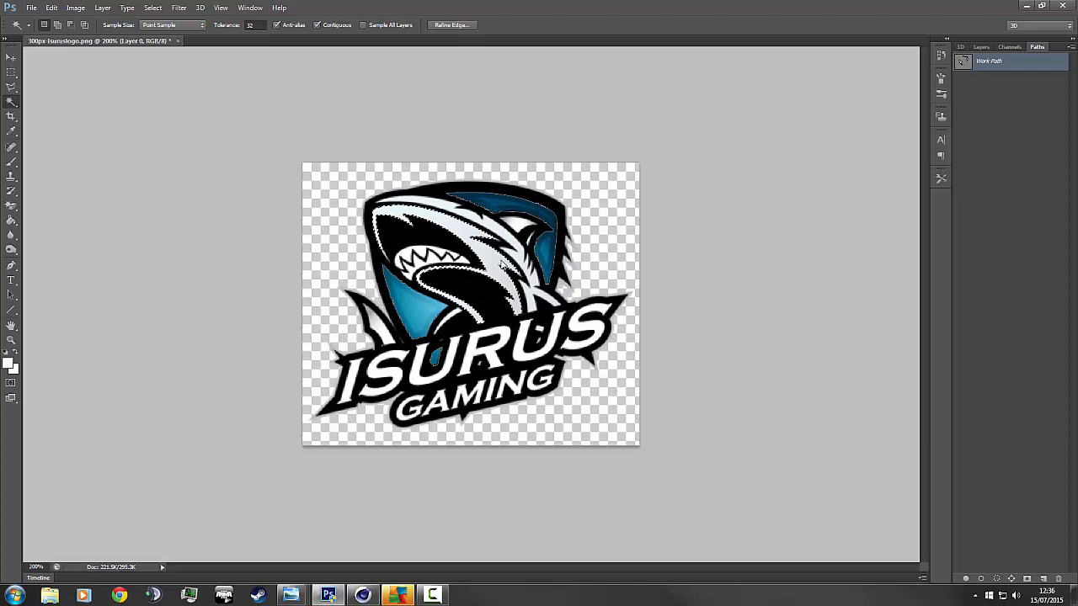
pyautogui.keyDown('shift'); pyautogui.click(444, 209); pyautogui.keyUp('shift')
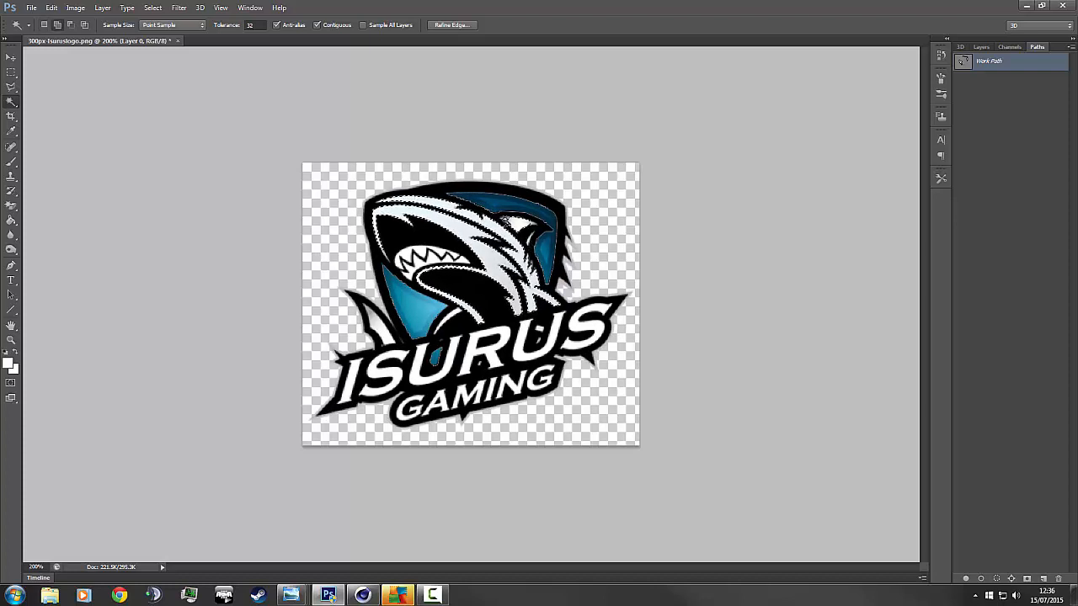
pyautogui.keyDown('shift'); pyautogui.click(506, 220); pyautogui.keyUp('shift')
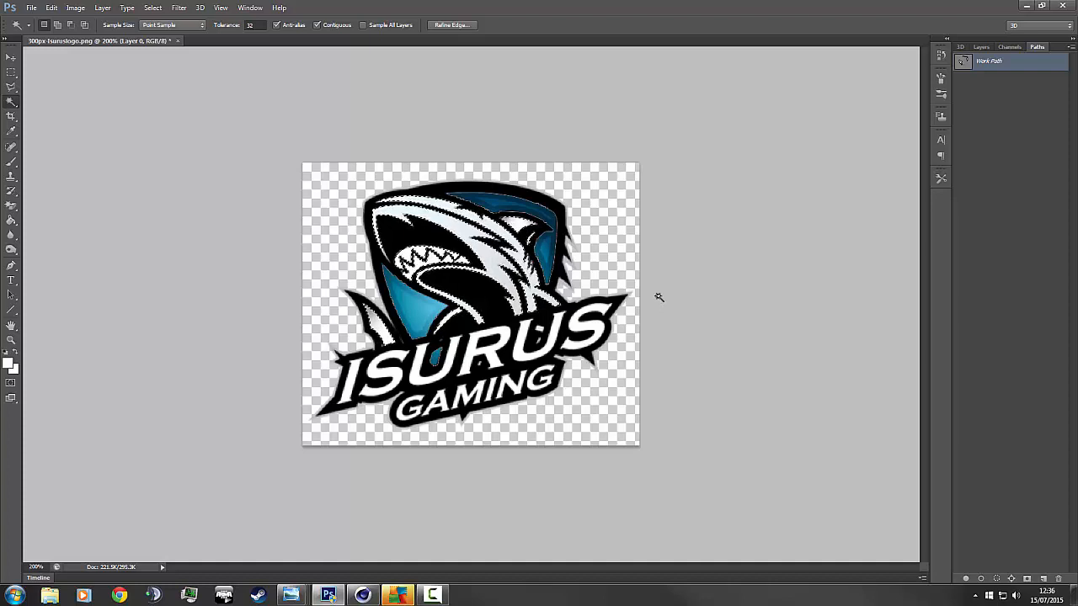
# Make a Work Path from the white shark selection, after cancelling an accidental Make Selection.
pyautogui.click(1070, 46)
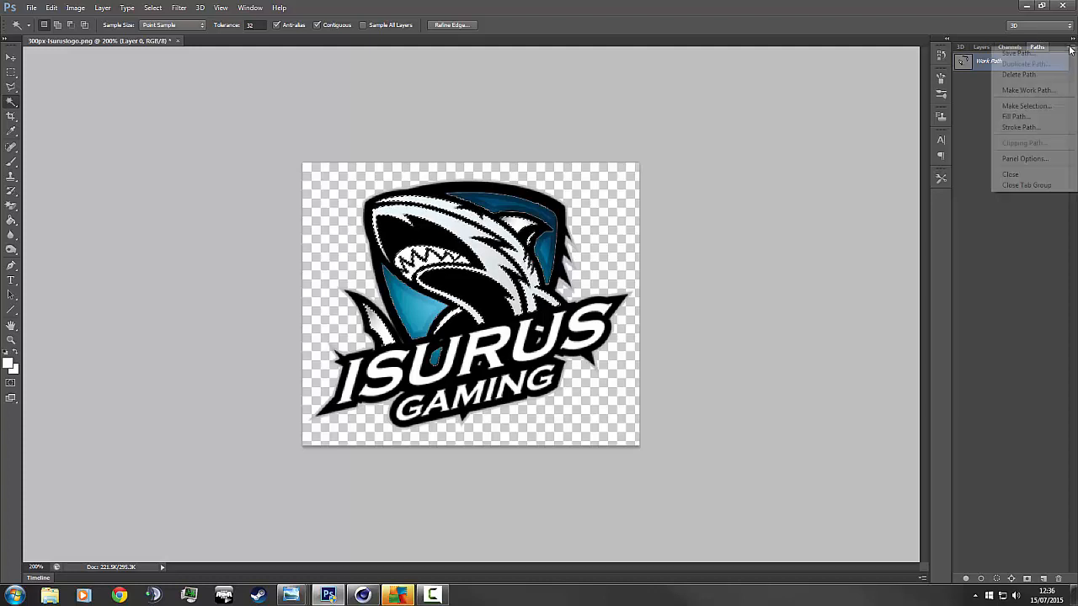
pyautogui.click(1038, 108)
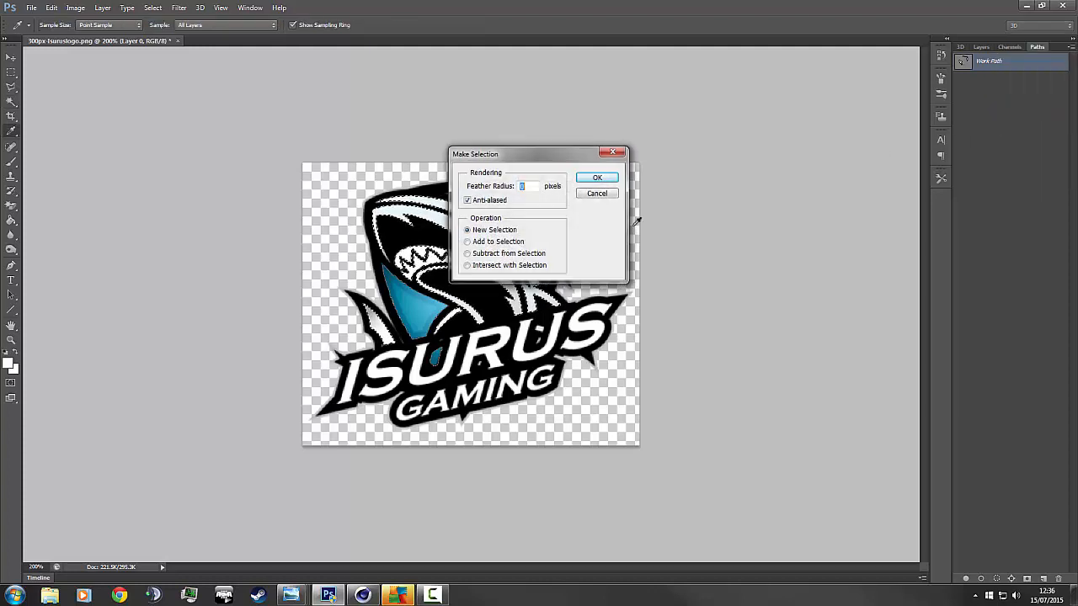
pyautogui.click(597, 193)
pyautogui.press('w')
pyautogui.click(1070, 46)
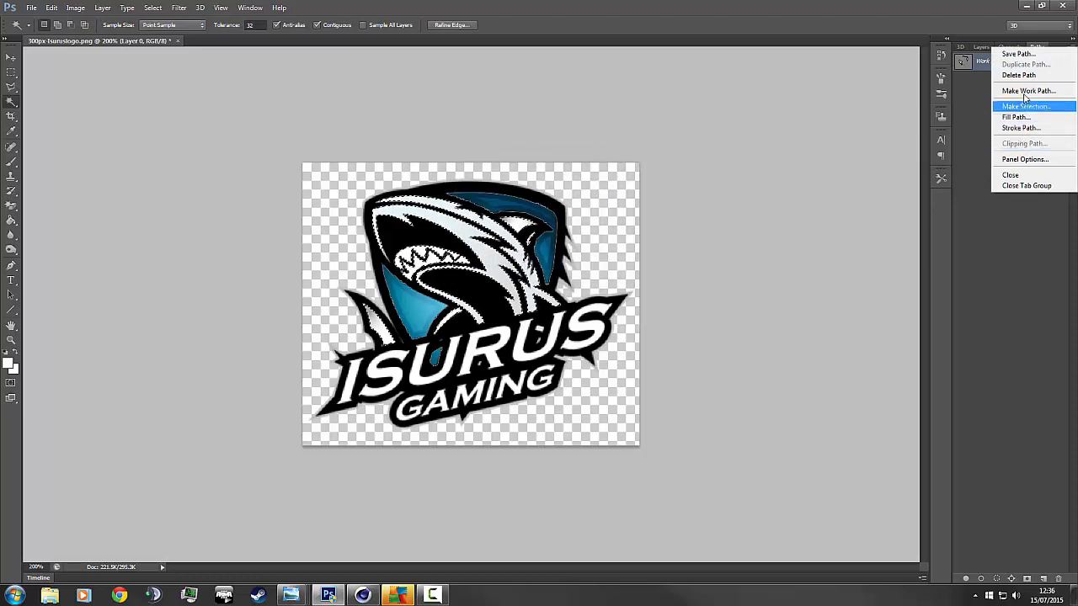
pyautogui.click(1025, 91)
pyautogui.click(716, 215)
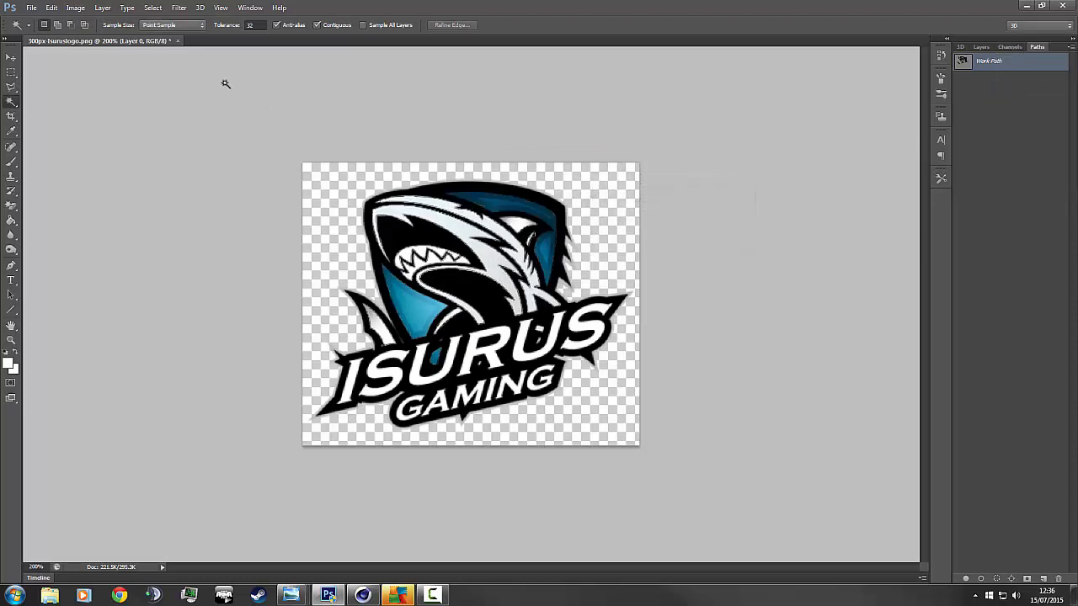
# Export the shark Work Path to Illustrator as Shark#.ai.
pyautogui.click(31, 7)
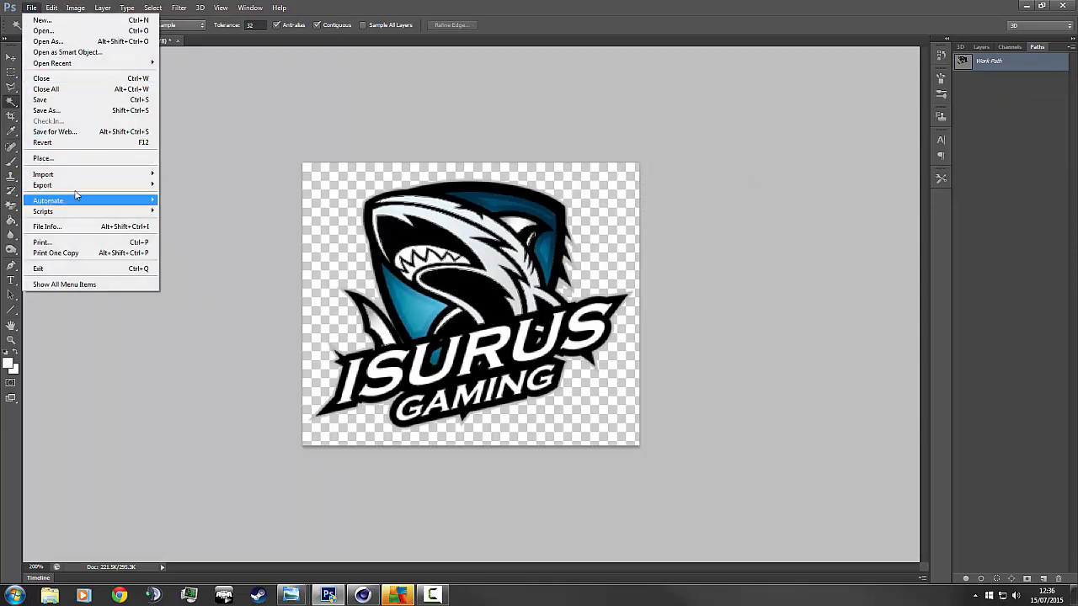
pyautogui.moveTo(51, 185)
pyautogui.click(172, 197)
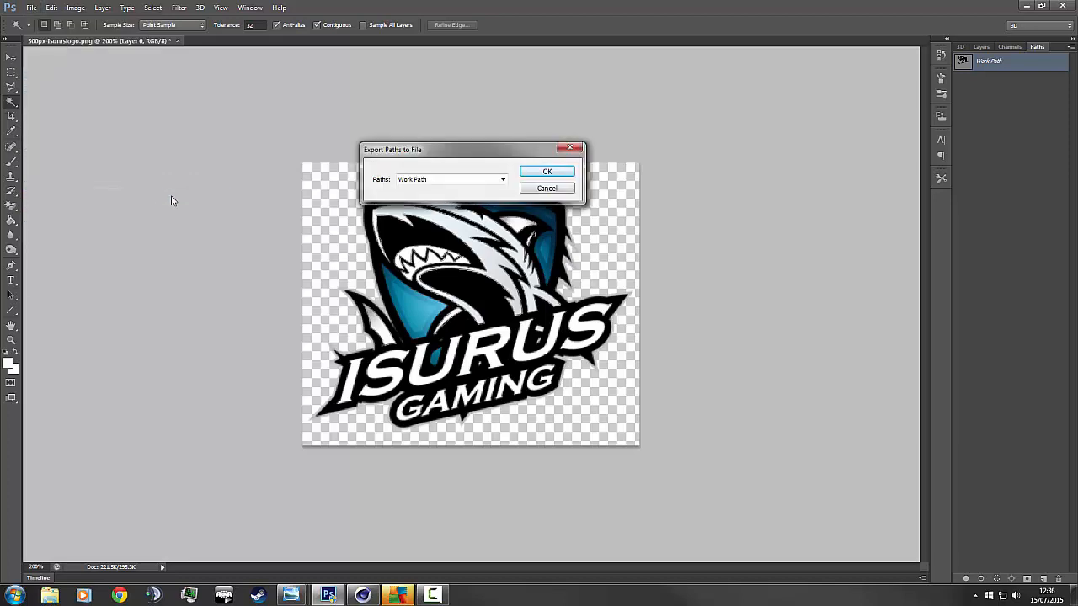
pyautogui.press('Return')
pyautogui.write('Sha')
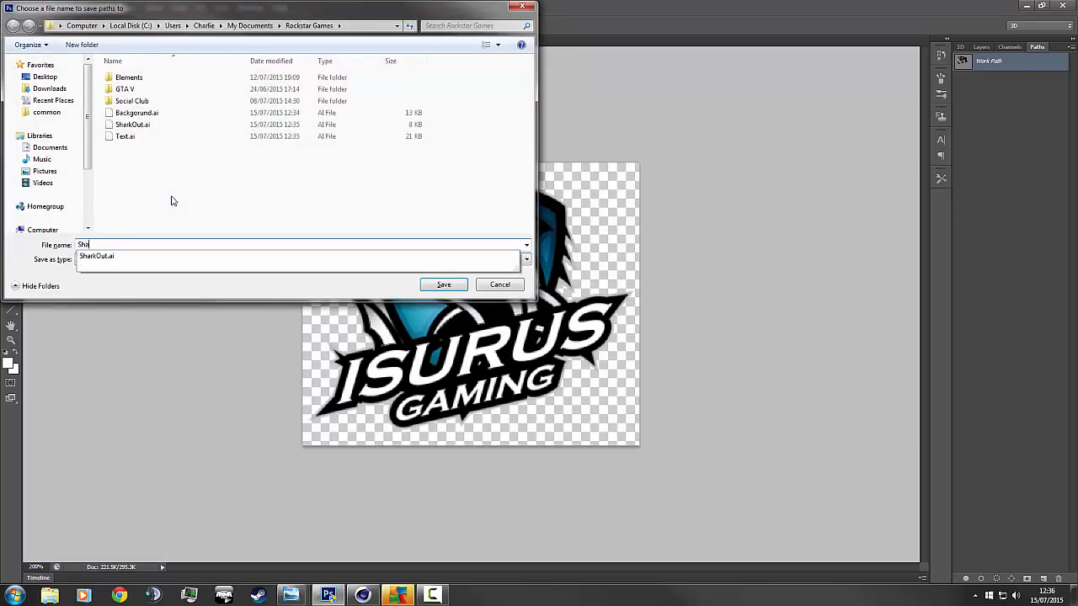
pyautogui.write('rk#')
pyautogui.press('Return')
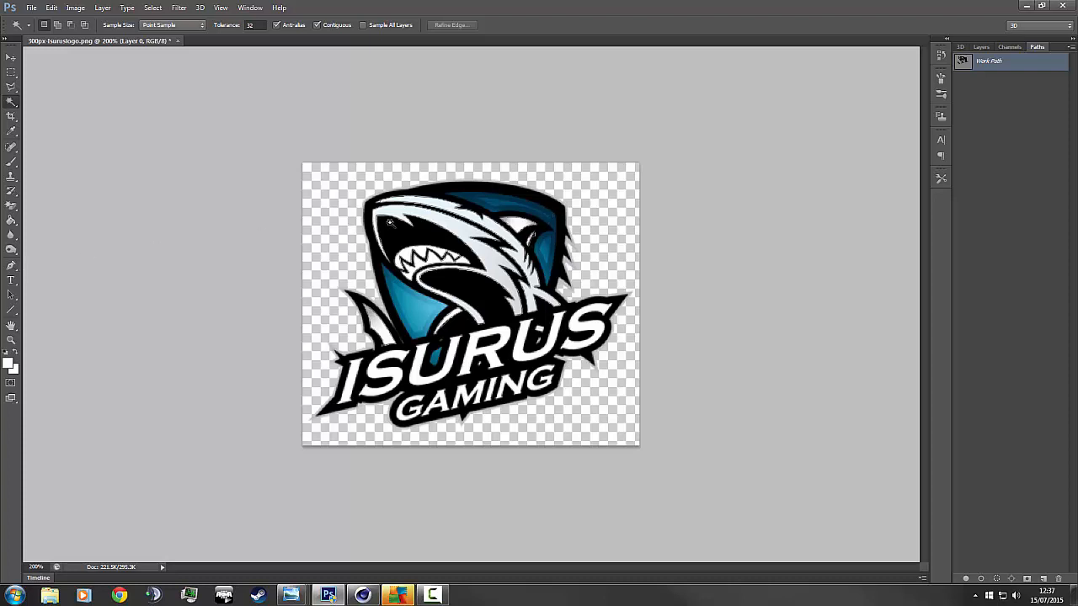
# Magic Wand the shark's white areas and zoom to 3200% on the beak tip.
pyautogui.click(447, 227)
pyautogui.press('z')
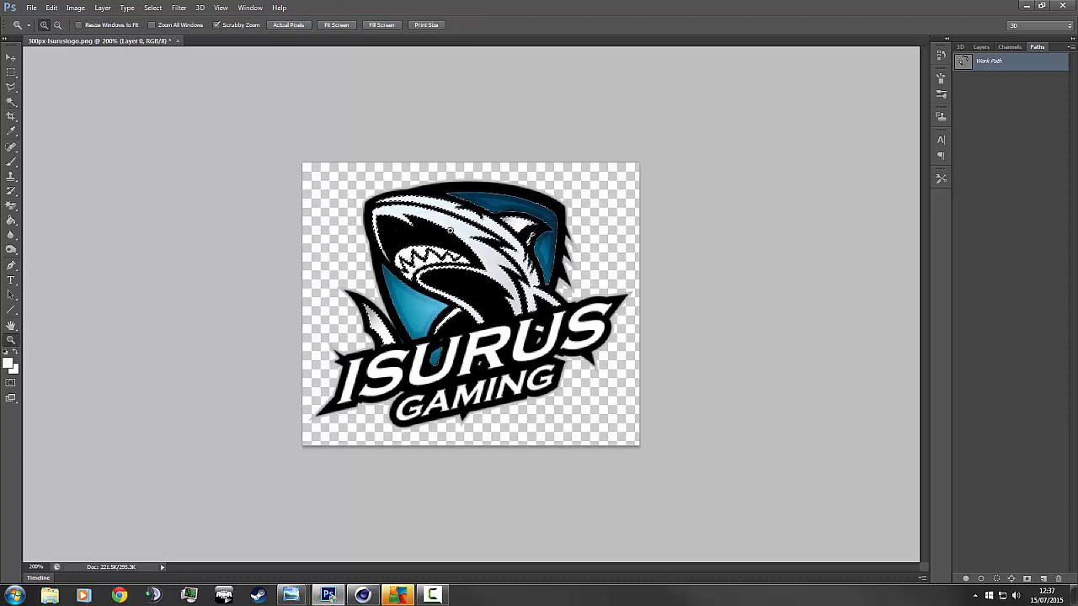
pyautogui.click(531, 233)
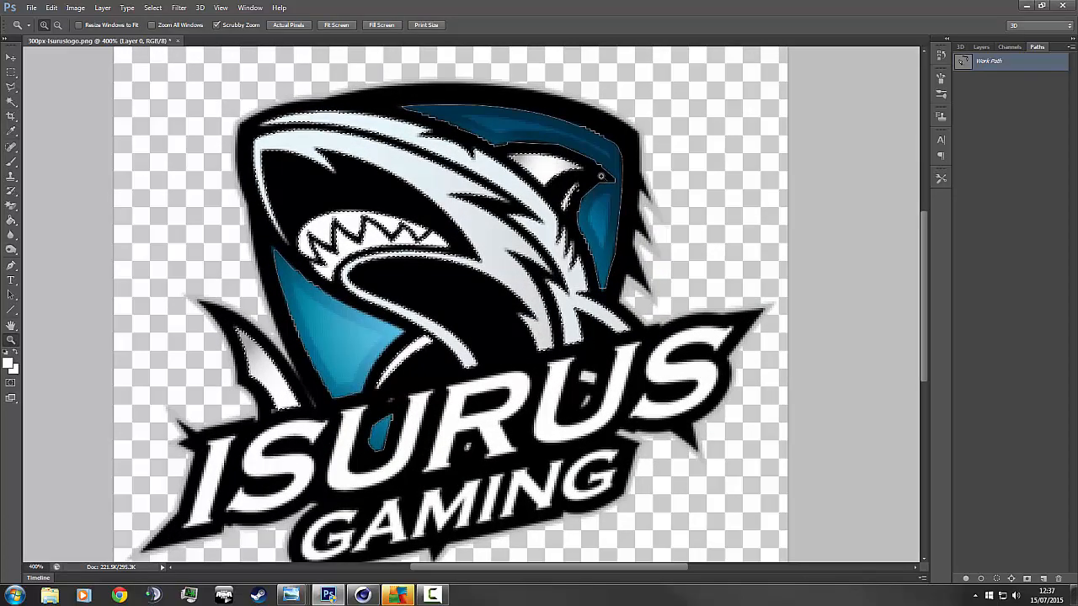
pyautogui.click(596, 175)
pyautogui.click(583, 175)
pyautogui.click(581, 175)
pyautogui.click(582, 175)
pyautogui.click(582, 175)
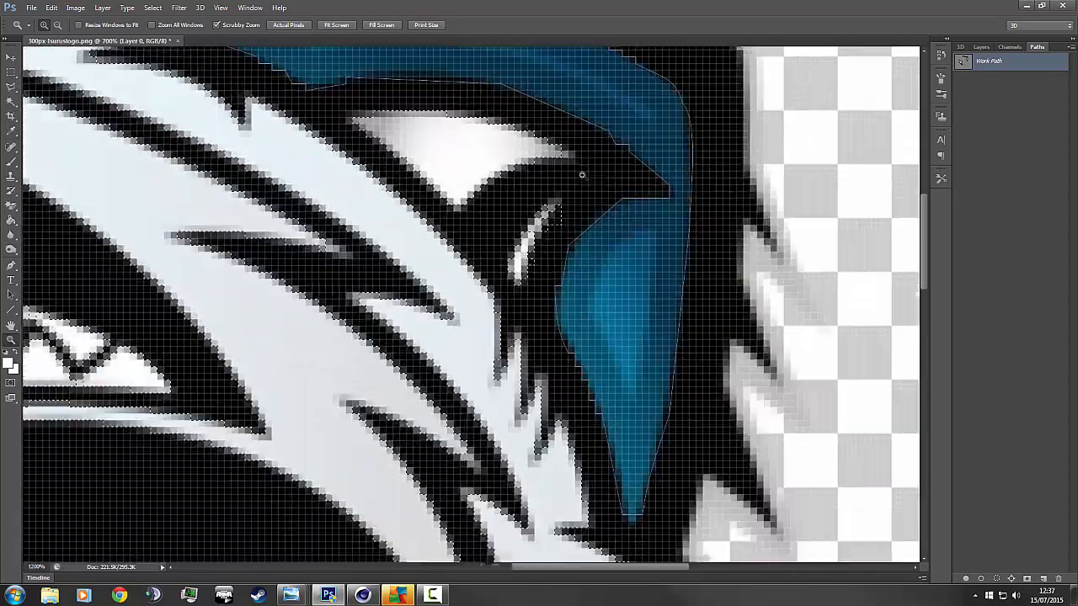
pyautogui.click(582, 175)
pyautogui.click(582, 175)
pyautogui.click(579, 174)
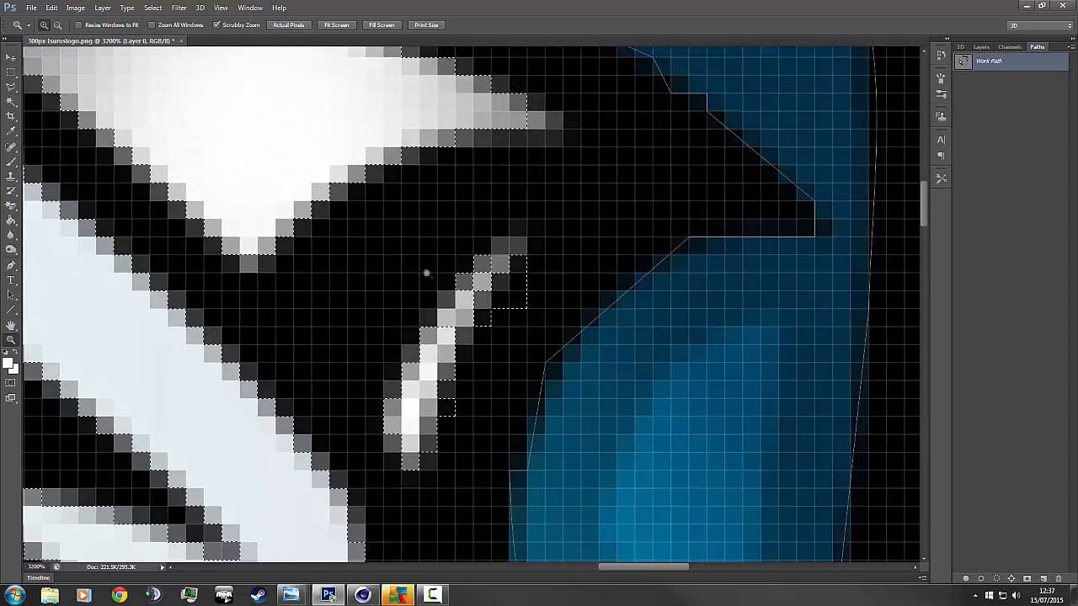
# Add the grey edge pixels around and below the beak tip to the selection.
pyautogui.click(11, 102)
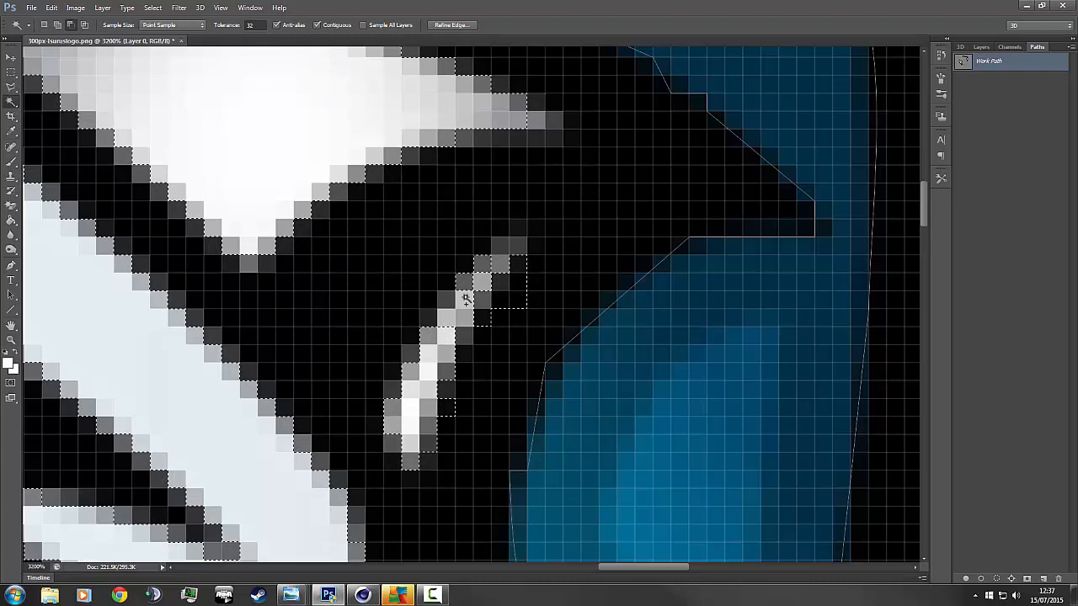
pyautogui.click(497, 267)
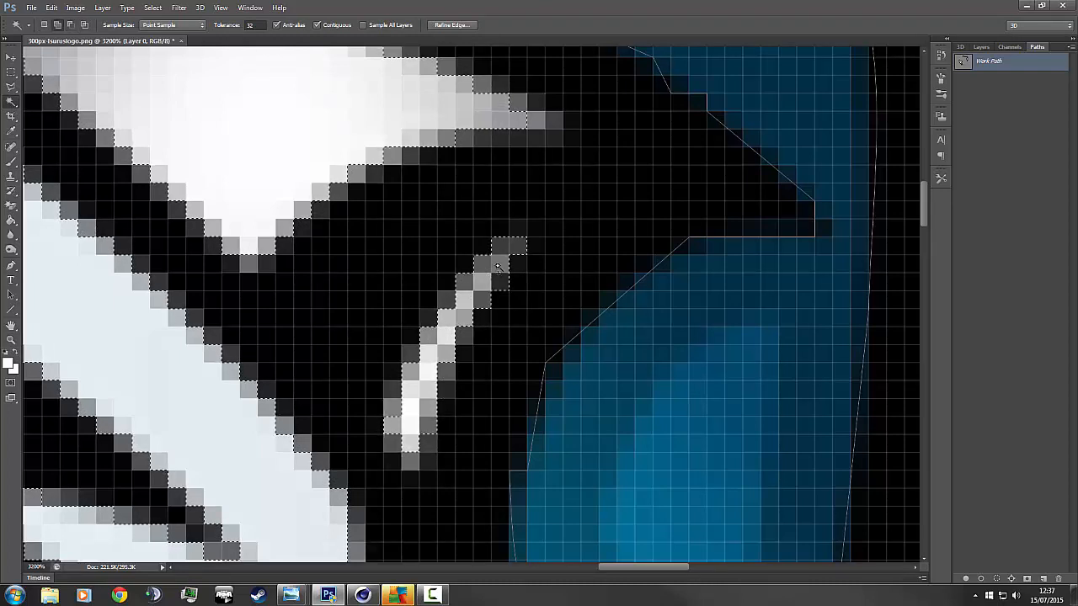
pyautogui.keyDown('shift'); pyautogui.click(412, 458); pyautogui.keyUp('shift')
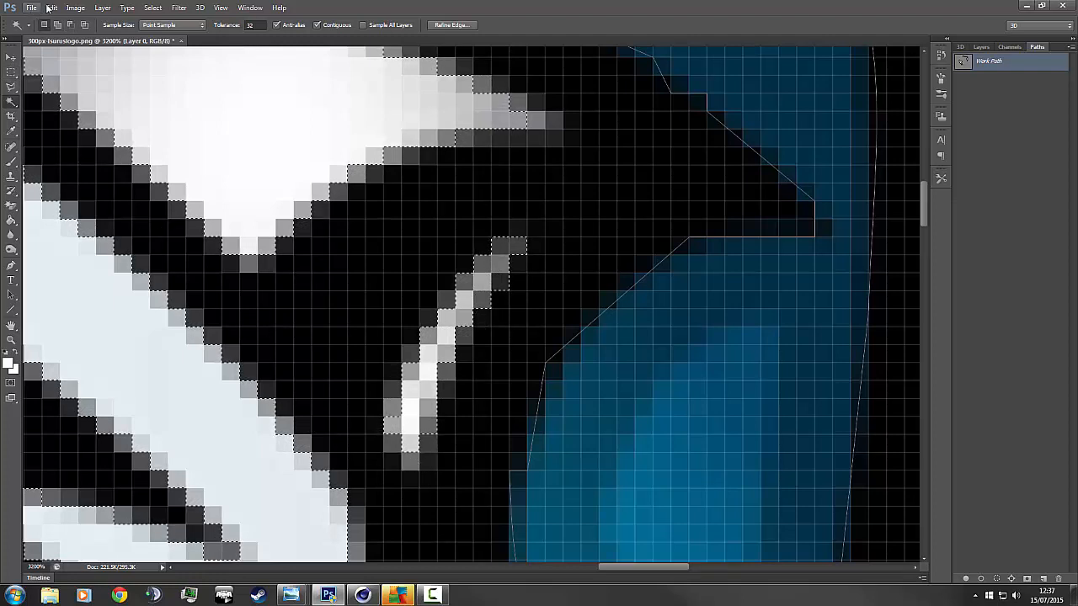
# Convert the refined selection into a Work Path.
pyautogui.click(1071, 47)
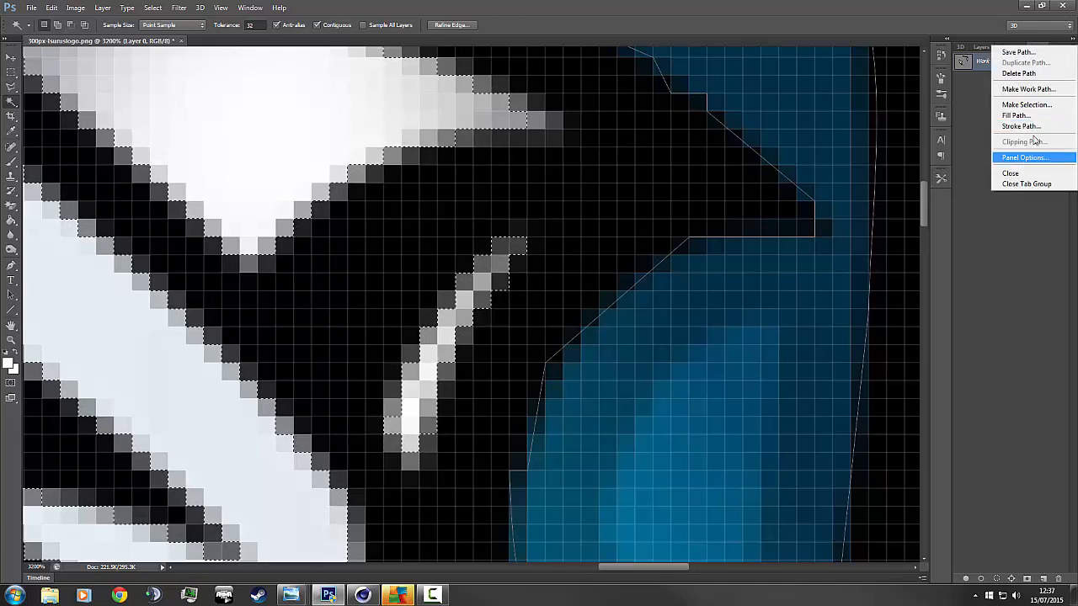
pyautogui.click(1028, 88)
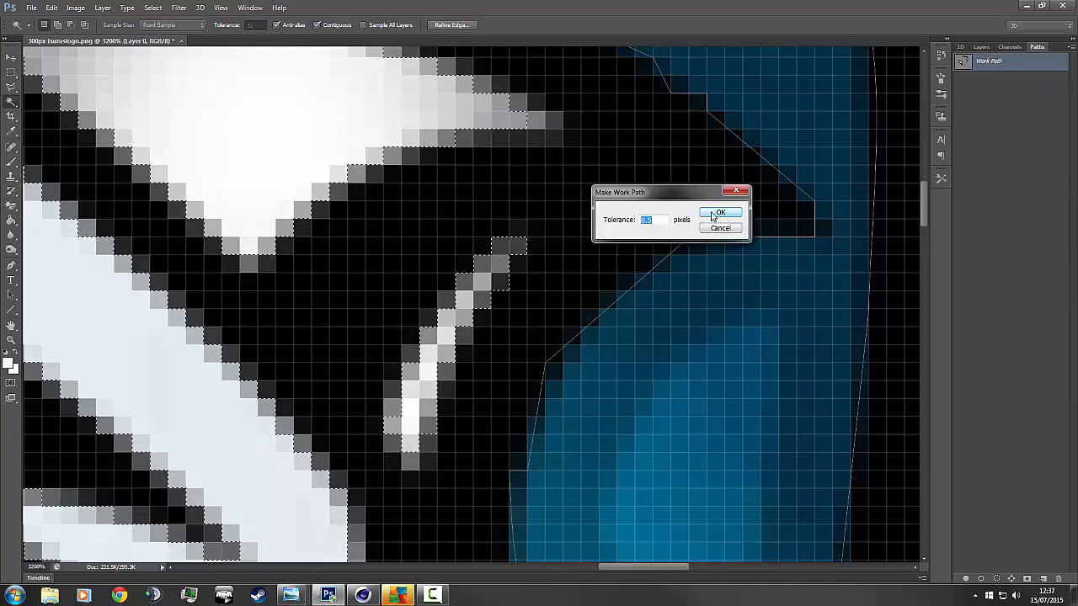
pyautogui.click(716, 212)
# Export the Work Path to Illustrator, overwriting the existing Shark#.ai file.
pyautogui.click(31, 8)
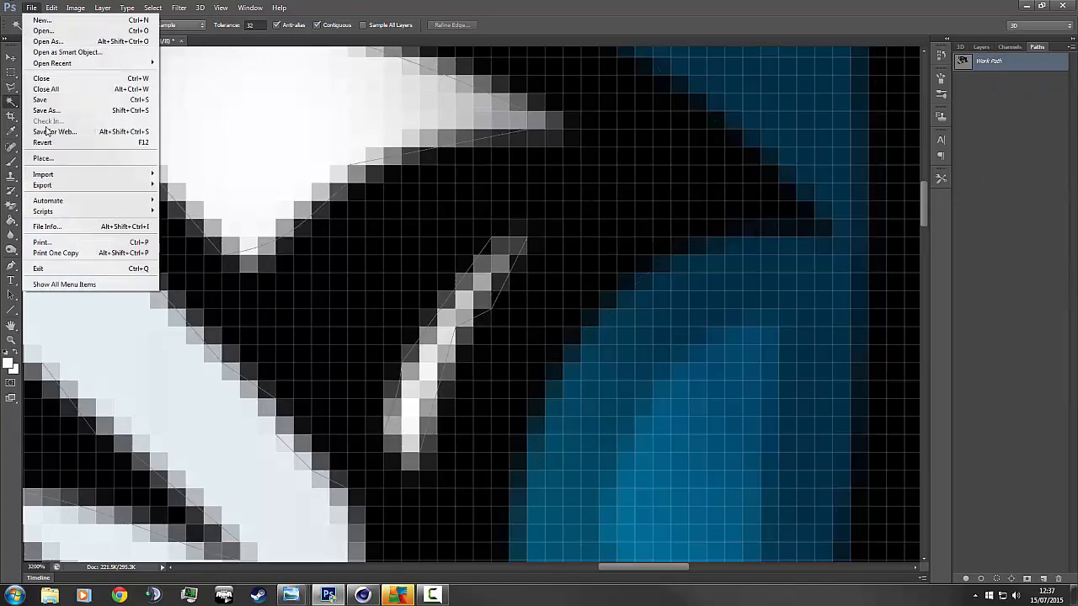
pyautogui.moveTo(101, 185)
pyautogui.click(196, 196)
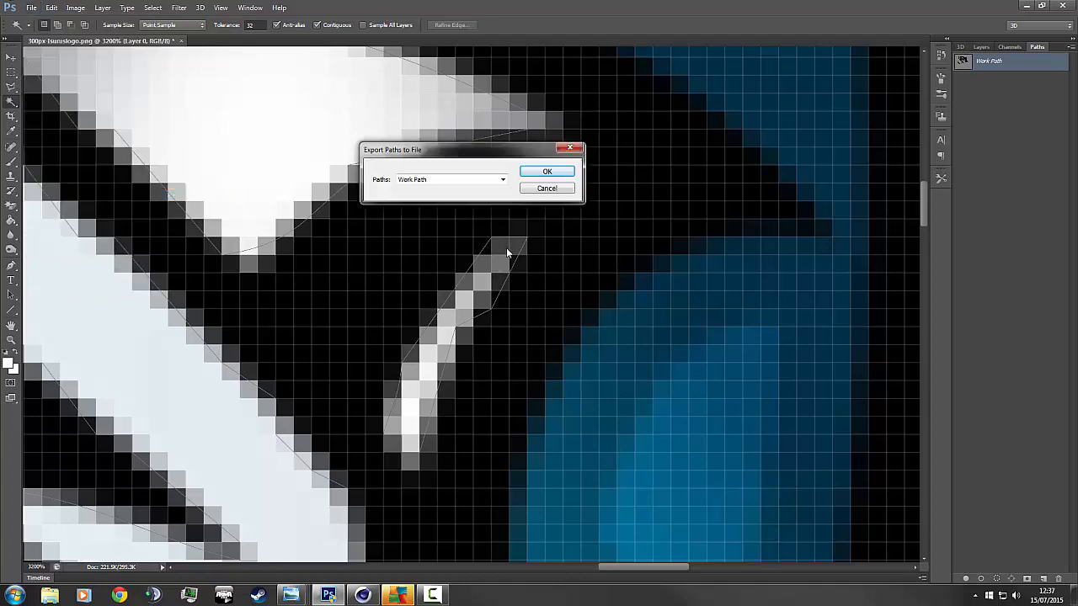
pyautogui.click(549, 173)
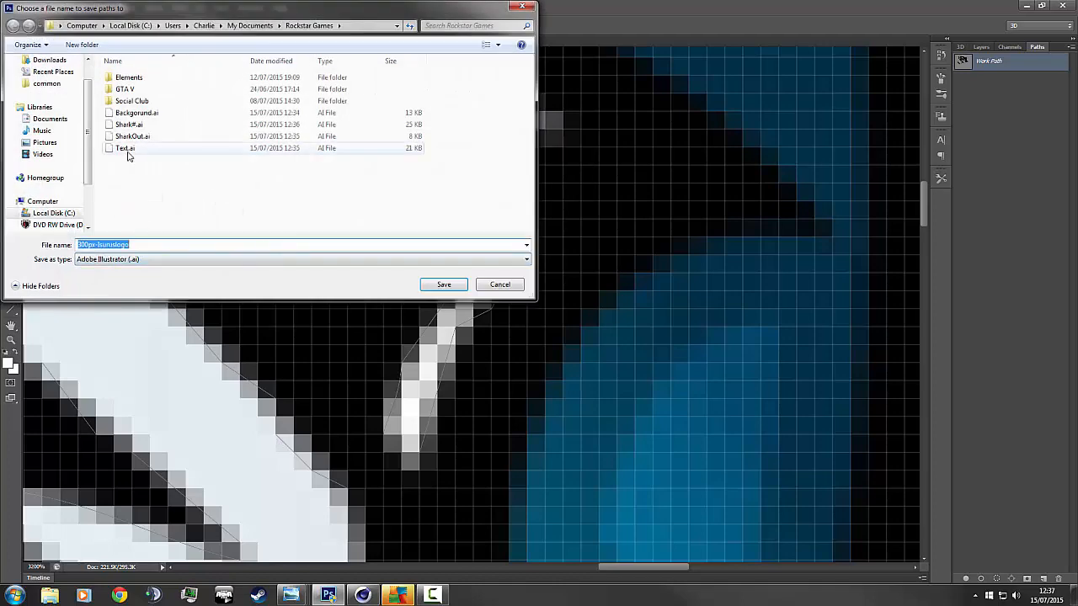
pyautogui.click(131, 124)
pyautogui.click(444, 284)
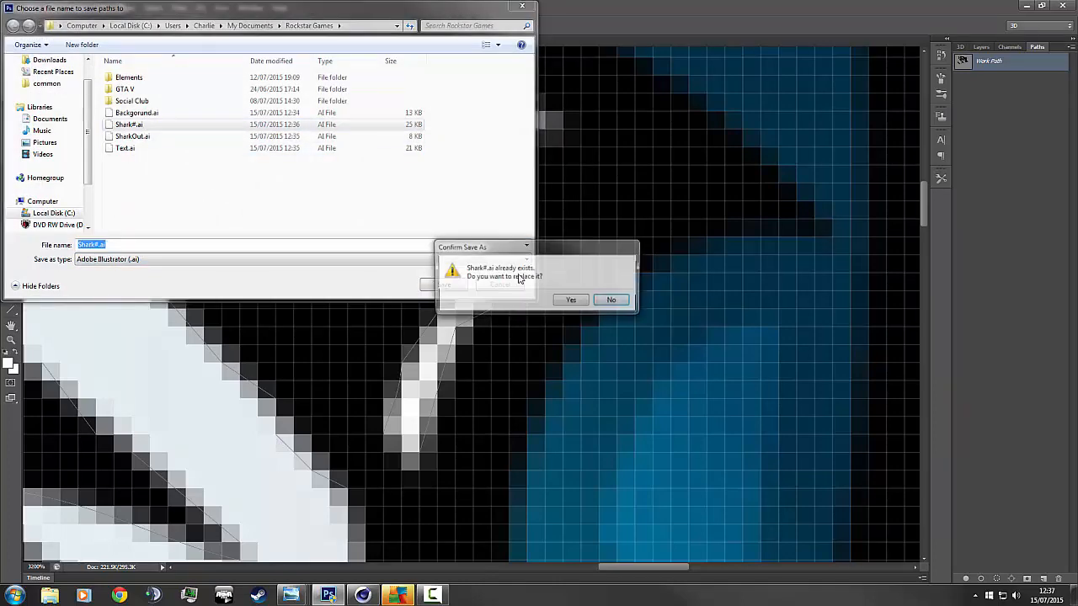
pyautogui.click(570, 302)
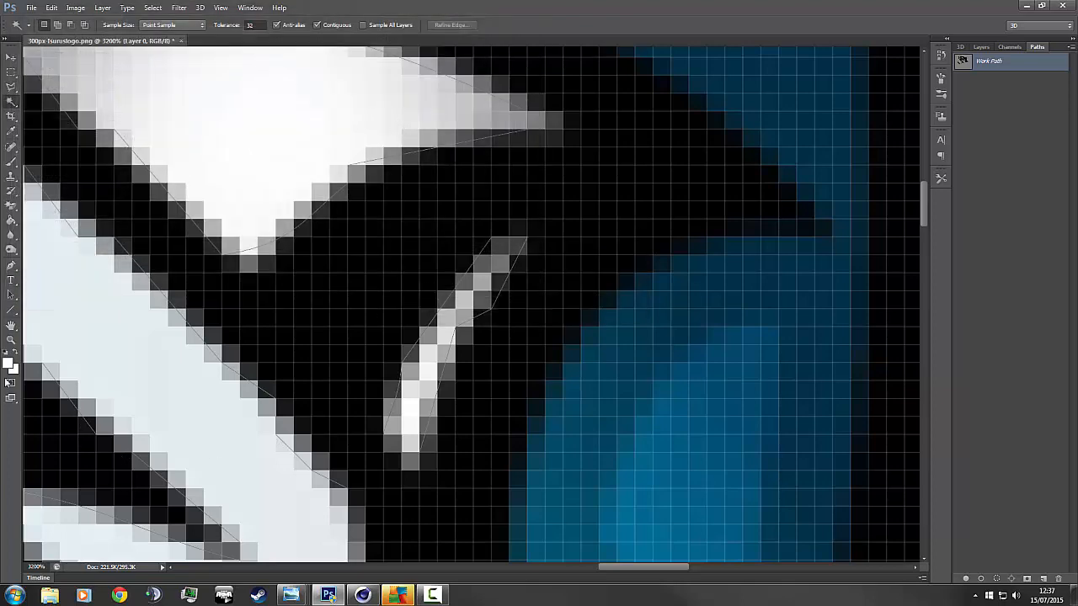
# Fit the whole logo on screen.
pyautogui.click(11, 340)
pyautogui.rightClick(84, 343)
pyautogui.click(114, 354)
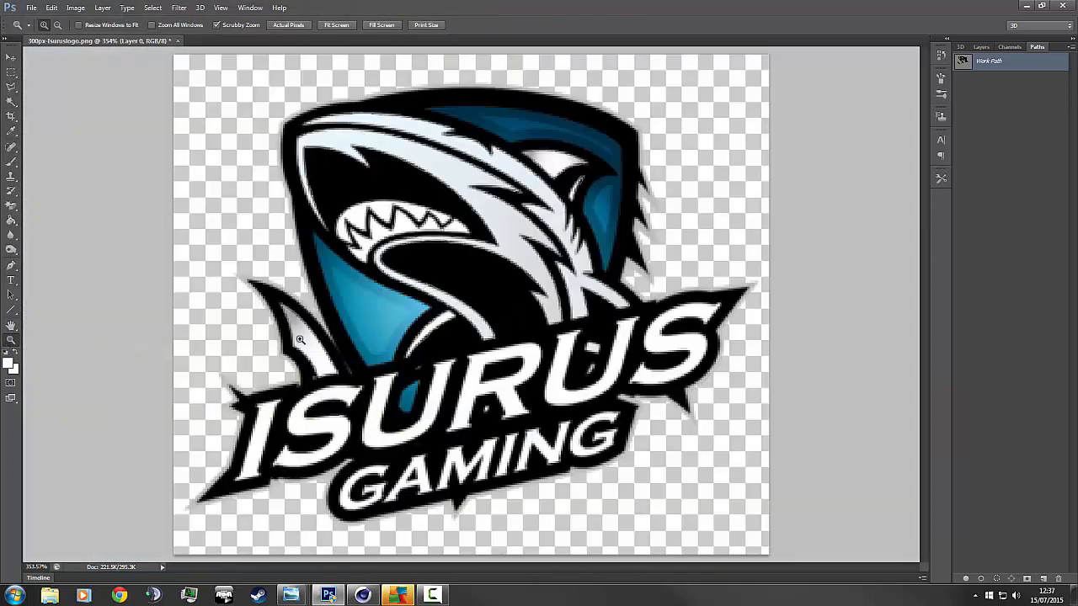
# Zoom out to the whole logo, inspect the shark's teeth, then switch to Cinema 4D.
pyautogui.press('alt')
pyautogui.keyDown('alt'); pyautogui.click(318, 333); pyautogui.keyUp('alt')
pyautogui.keyDown('alt'); pyautogui.click(315, 332); pyautogui.keyUp('alt')
pyautogui.keyDown('alt'); pyautogui.click(316, 332); pyautogui.keyUp('alt')
pyautogui.keyDown('alt'); pyautogui.click(328, 329); pyautogui.keyUp('alt')
pyautogui.keyDown('alt'); pyautogui.click(337, 328); pyautogui.keyUp('alt')
pyautogui.click(466, 289)
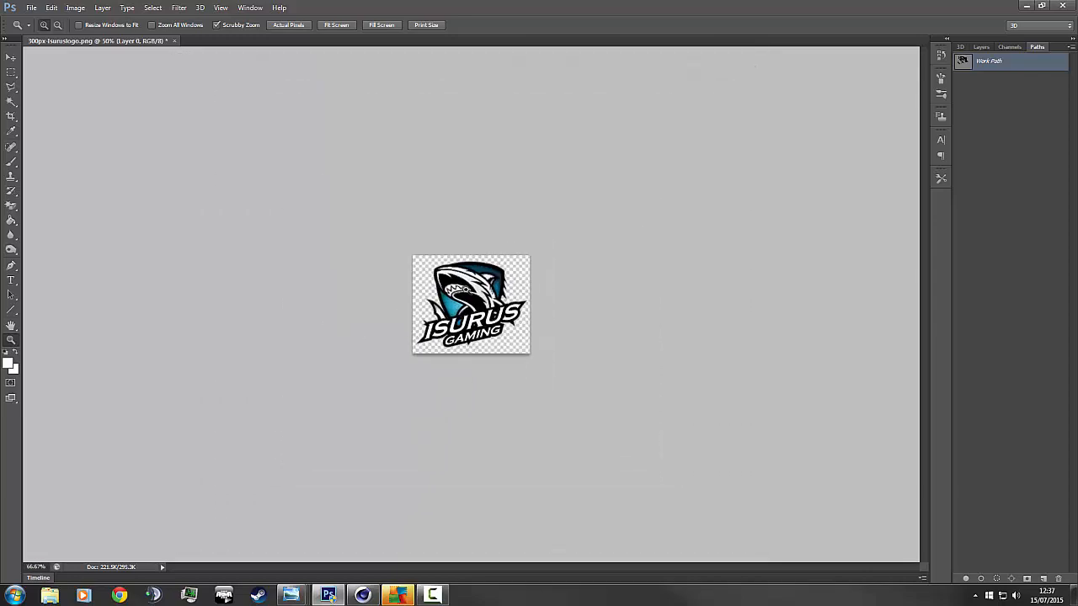
pyautogui.moveTo(465, 289); pyautogui.dragTo(436, 219)
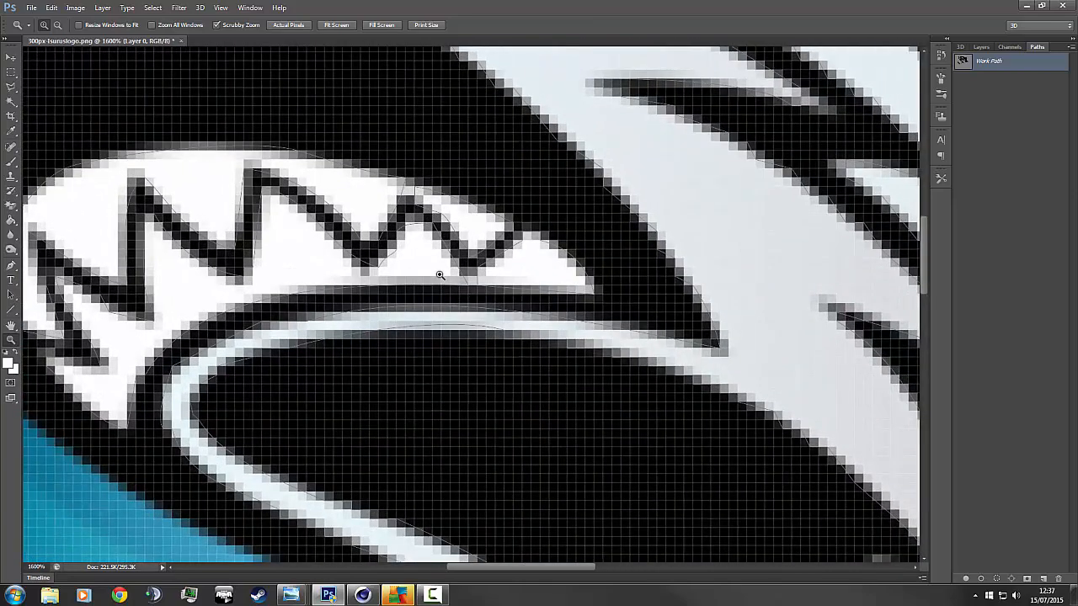
pyautogui.keyDown('alt'); pyautogui.moveTo(439, 274); pyautogui.dragTo(378, 269); pyautogui.keyUp('alt')
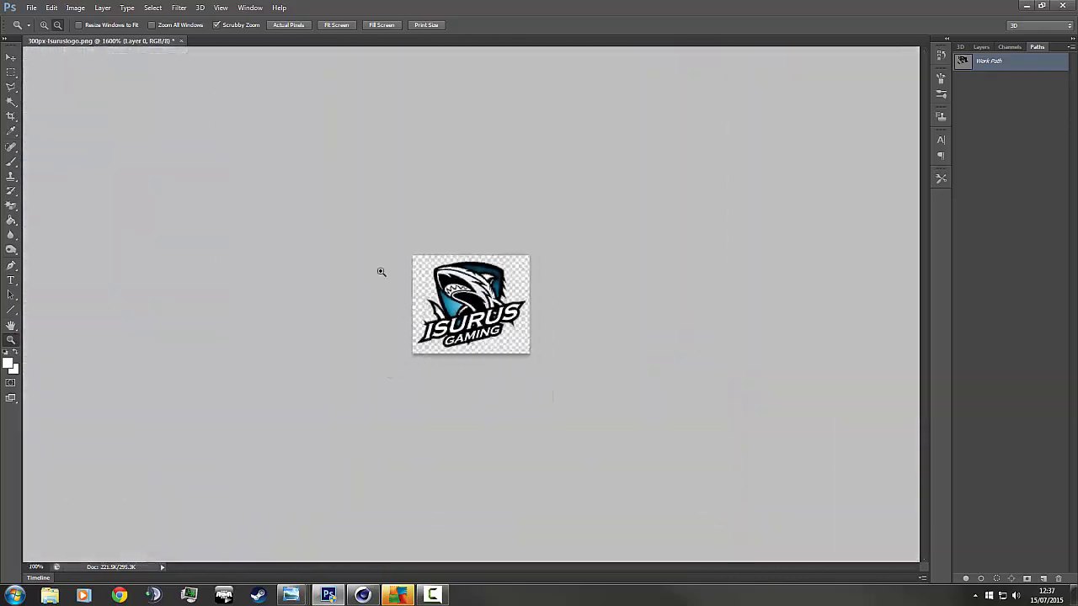
pyautogui.click(362, 596)
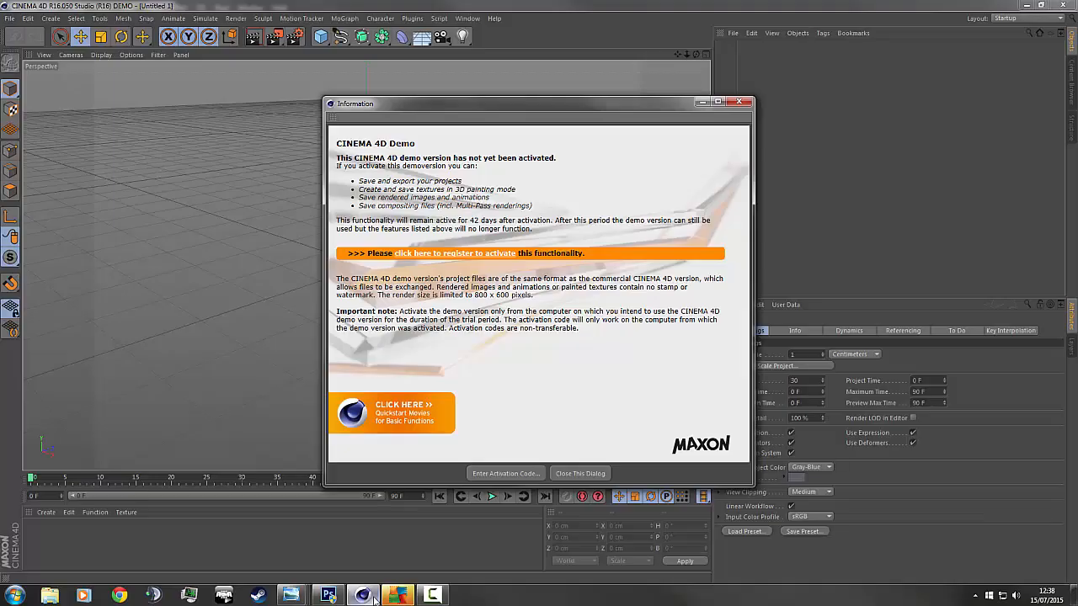
# Dismiss the demo notice and browse the Content Browser into C: > Users.
pyautogui.click(577, 473)
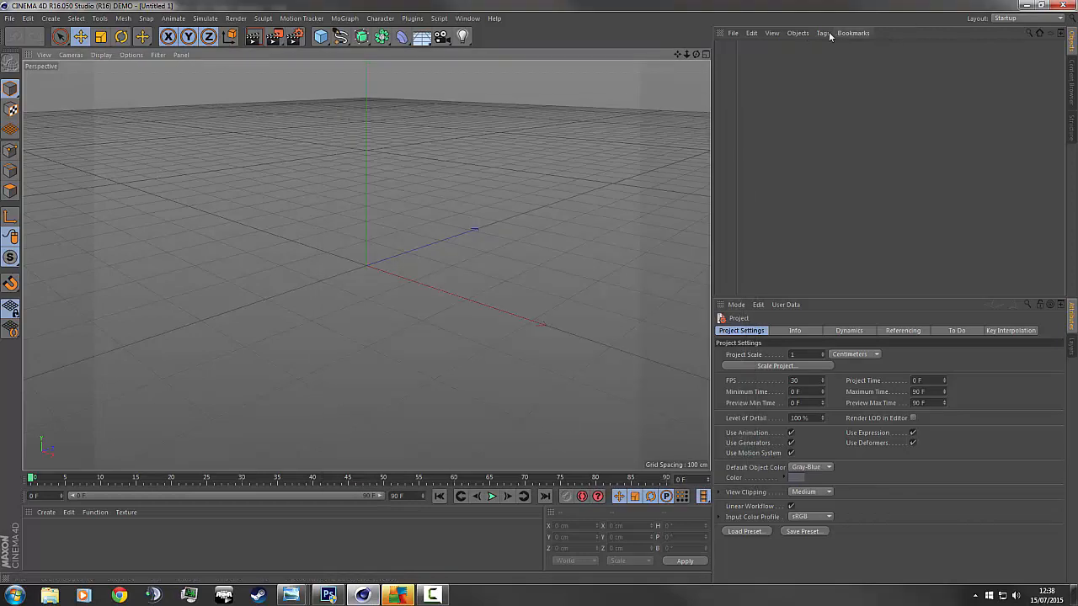
pyautogui.click(1072, 82)
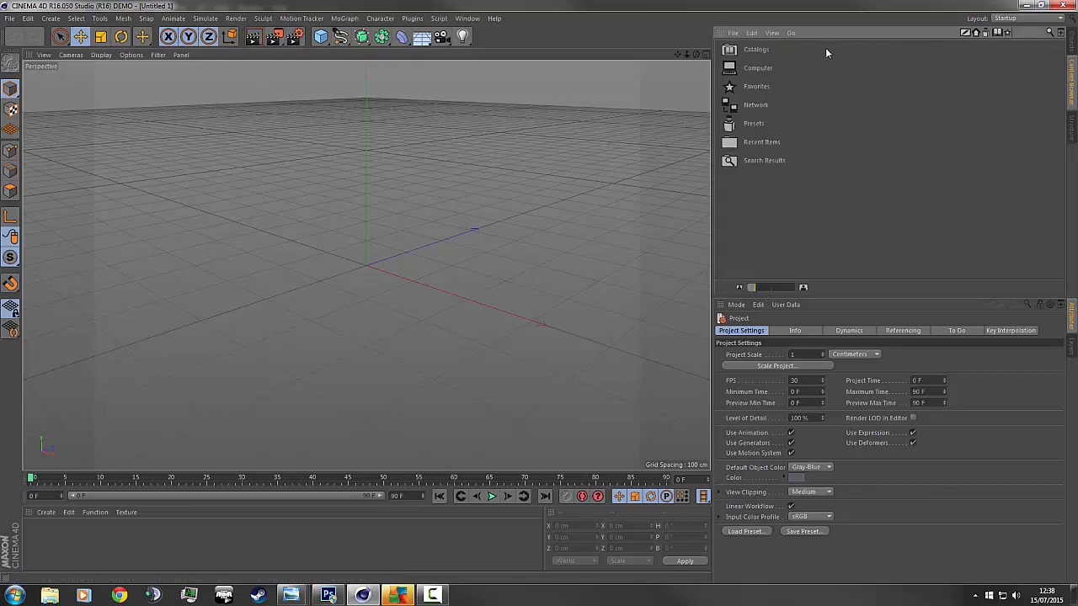
pyautogui.doubleClick(768, 69)
pyautogui.doubleClick(748, 50)
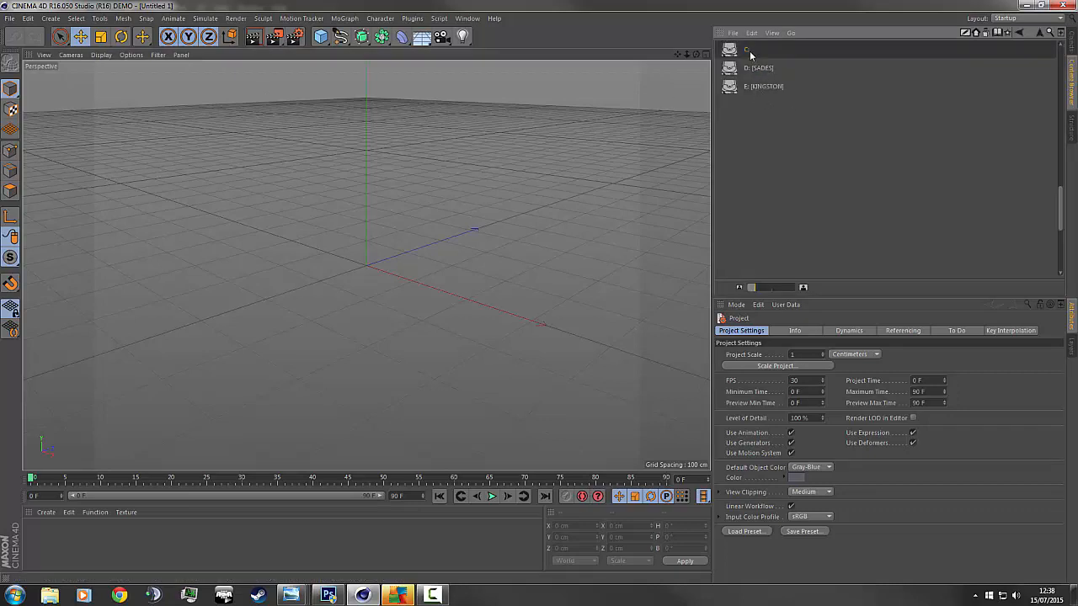
pyautogui.scroll(-5, 783, 113)
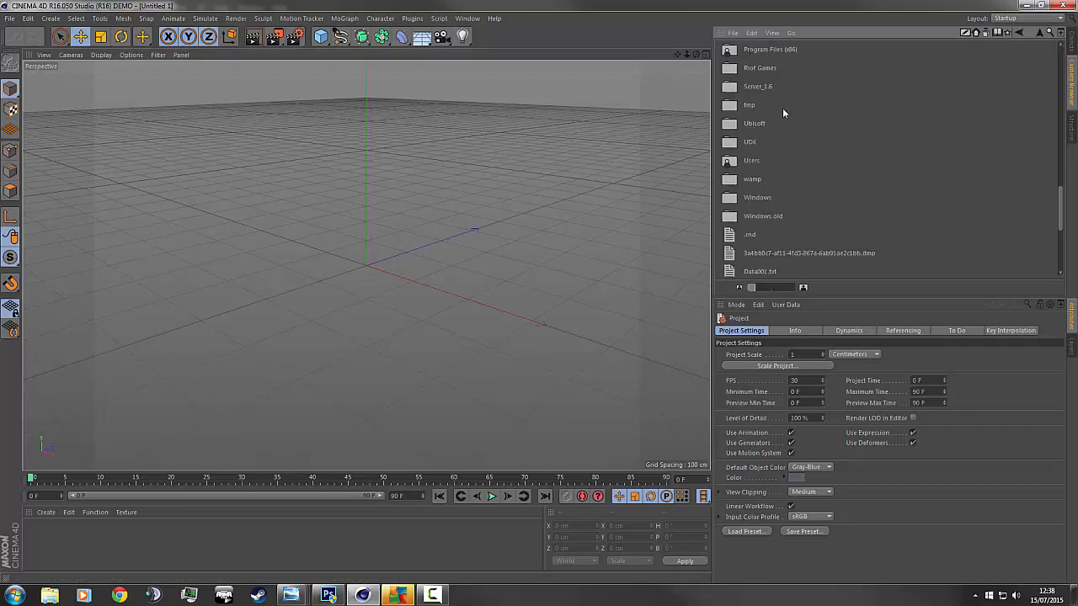
pyautogui.doubleClick(751, 165)
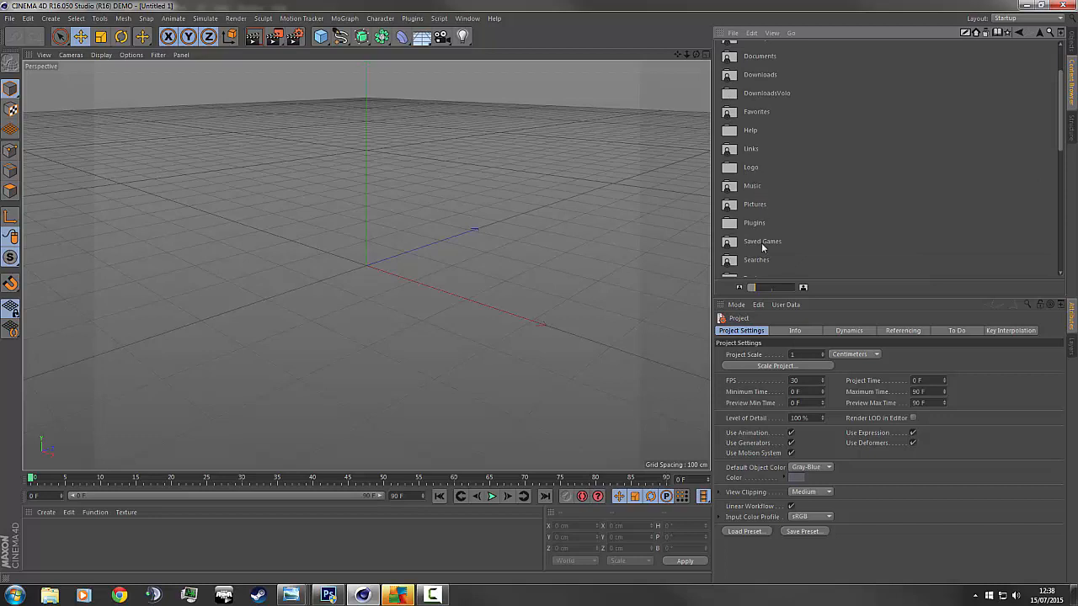
# Open Documents > Rockstar Games and drag Backgorund.ai into the viewport to import it.
pyautogui.click(763, 63)
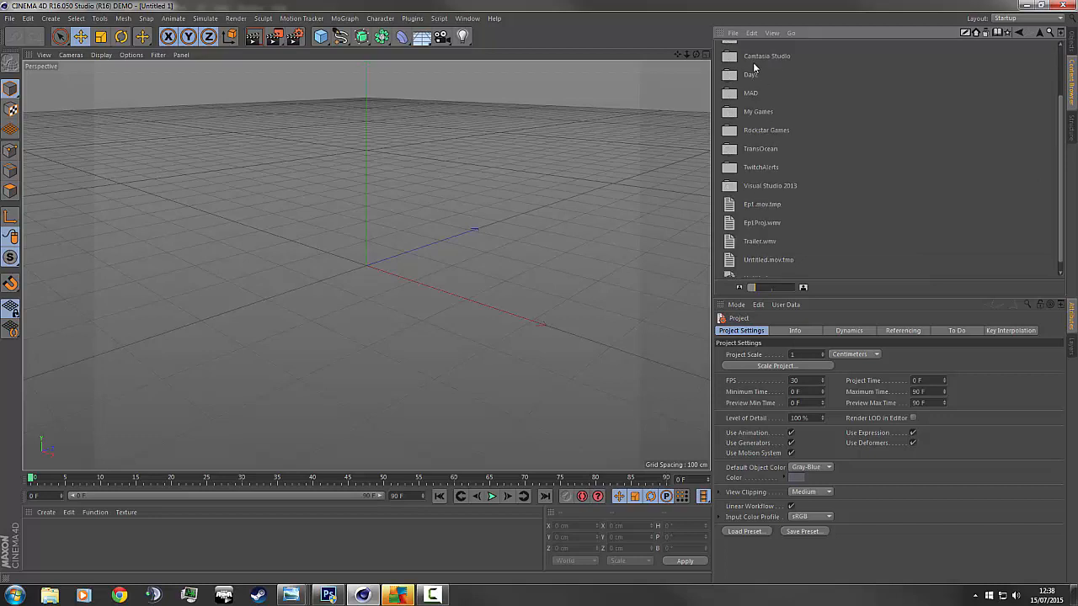
pyautogui.doubleClick(762, 132)
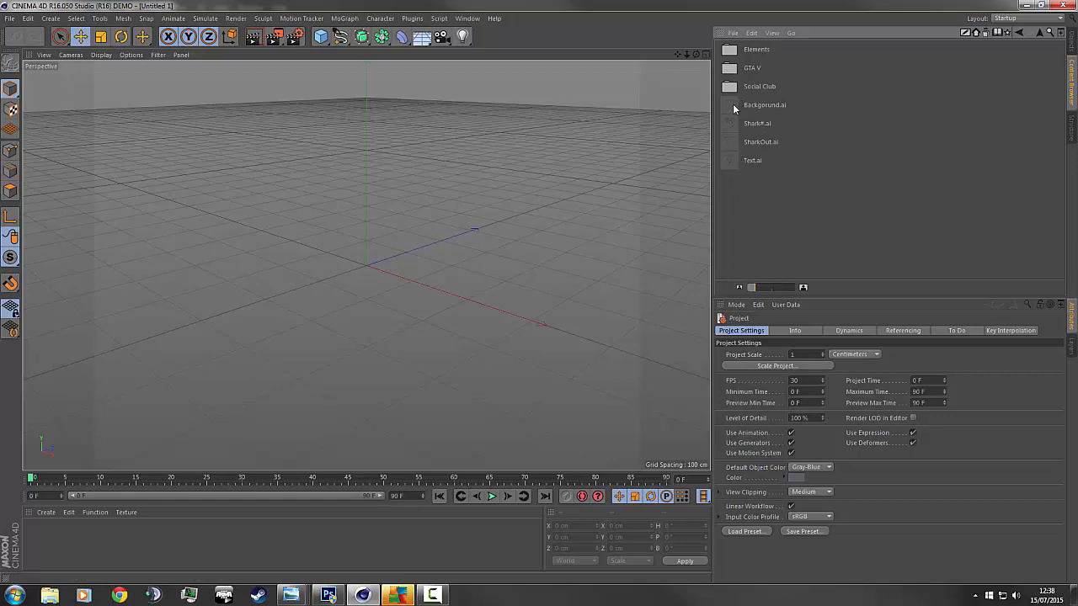
pyautogui.moveTo(733, 105); pyautogui.dragTo(451, 155)
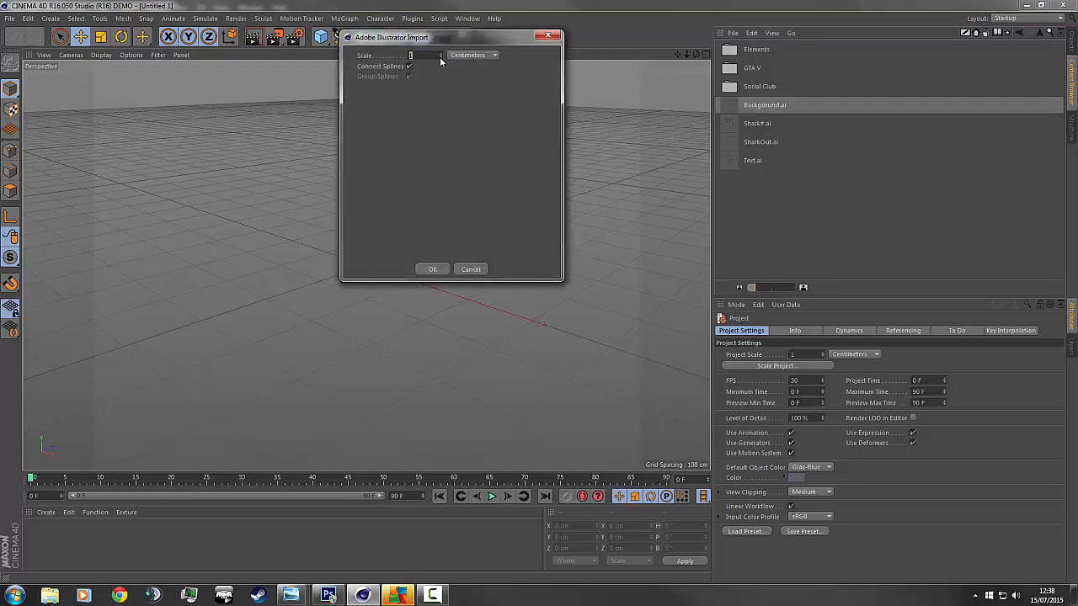
# Confirm the Backgorund.ai import and import the ISURUS GAMING text outline.
pyautogui.click(432, 269)
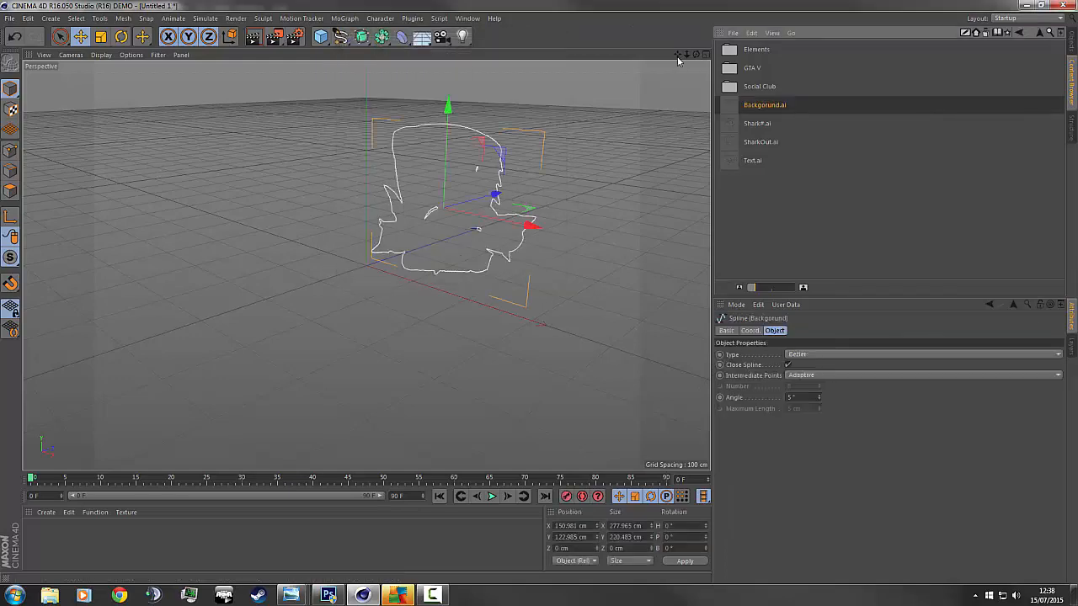
pyautogui.moveTo(695, 55)
pyautogui.mouseDown()
pyautogui.moveTo(678, 58)
pyautogui.moveTo(700, 59)
pyautogui.mouseUp()
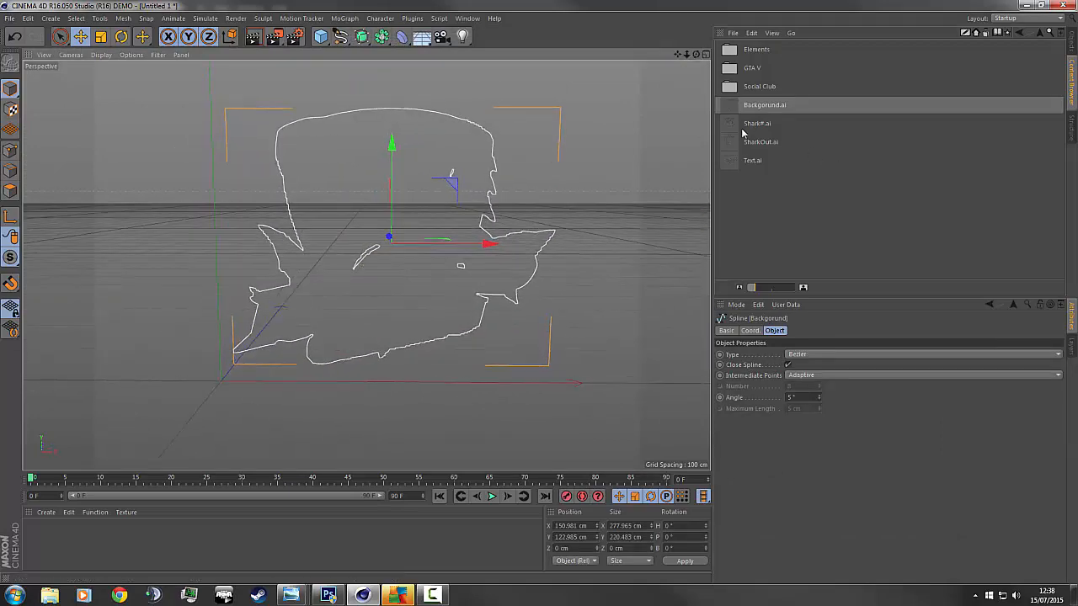
pyautogui.moveTo(741, 130); pyautogui.dragTo(379, 229)
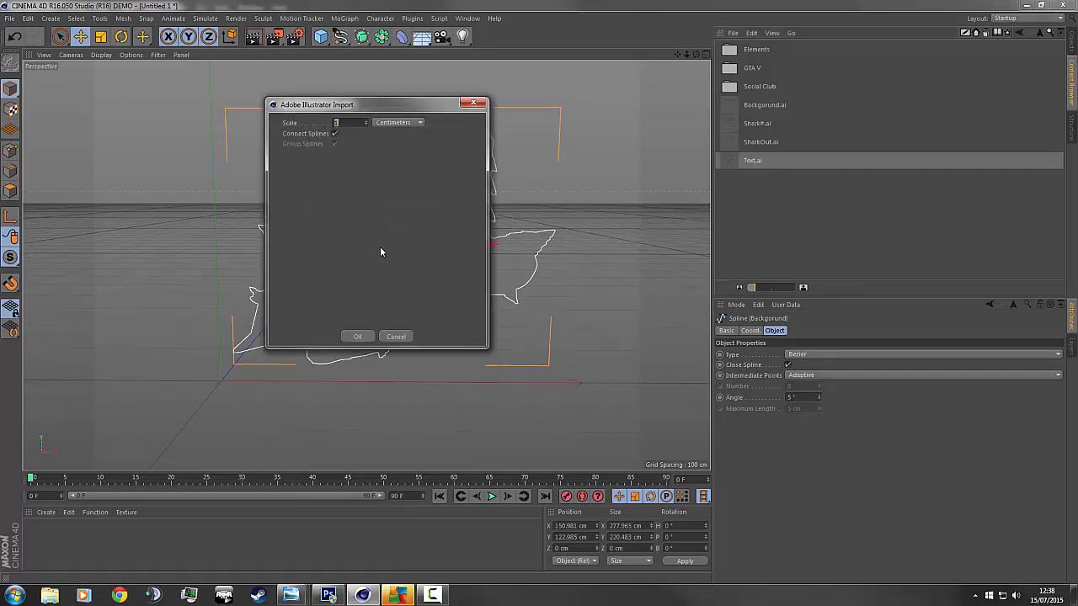
pyautogui.click(357, 336)
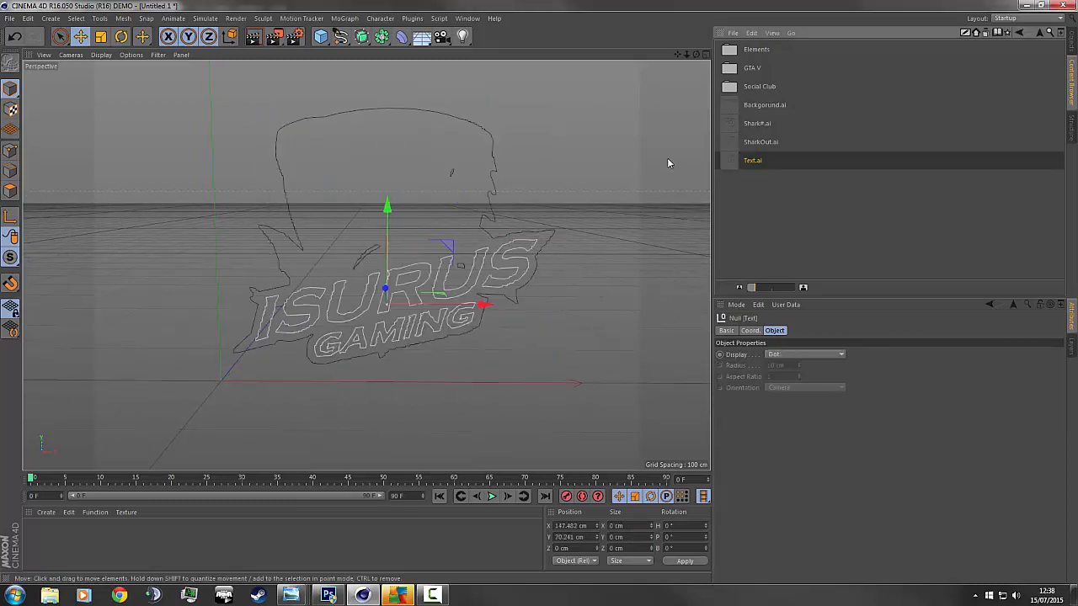
# Import SharkOut.ai and Shark#.ai as splines, then zoom out over the complete logo.
pyautogui.click(726, 145)
pyautogui.moveTo(442, 205); pyautogui.dragTo(443, 206)
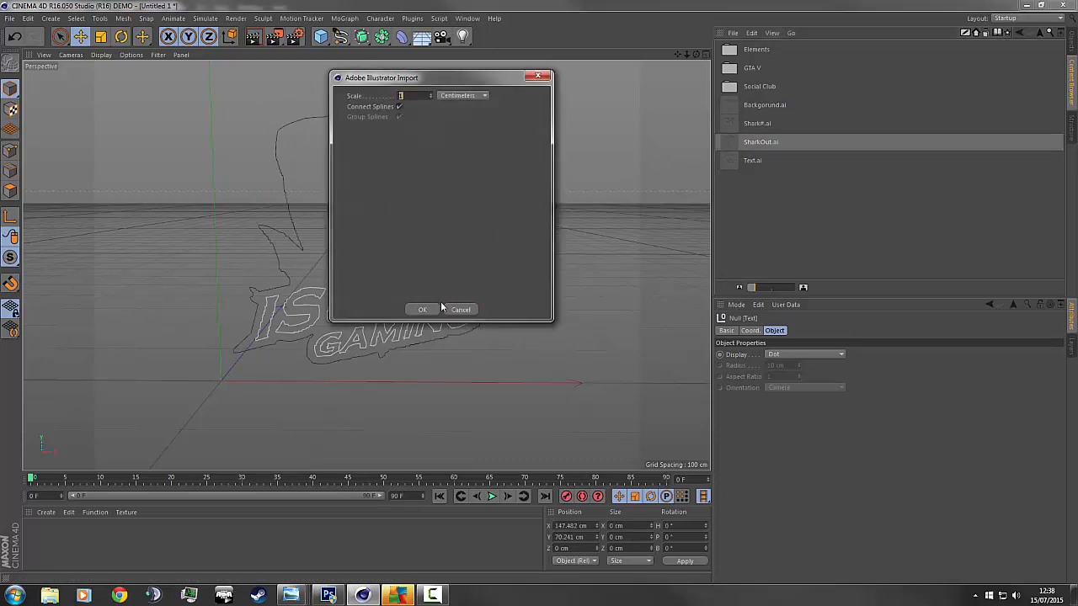
pyautogui.click(419, 308)
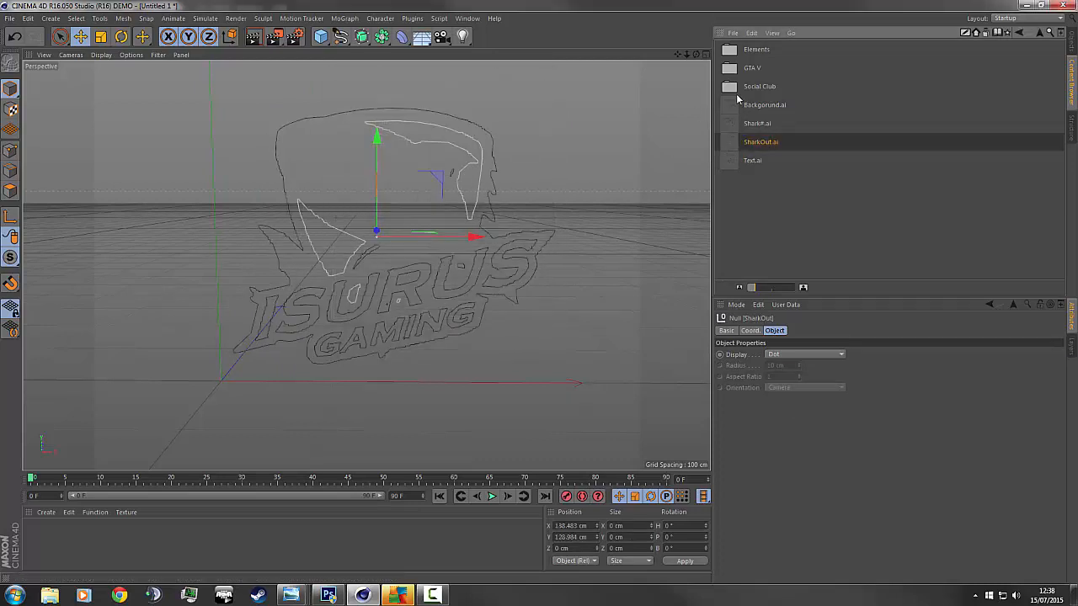
pyautogui.moveTo(730, 131); pyautogui.dragTo(449, 203)
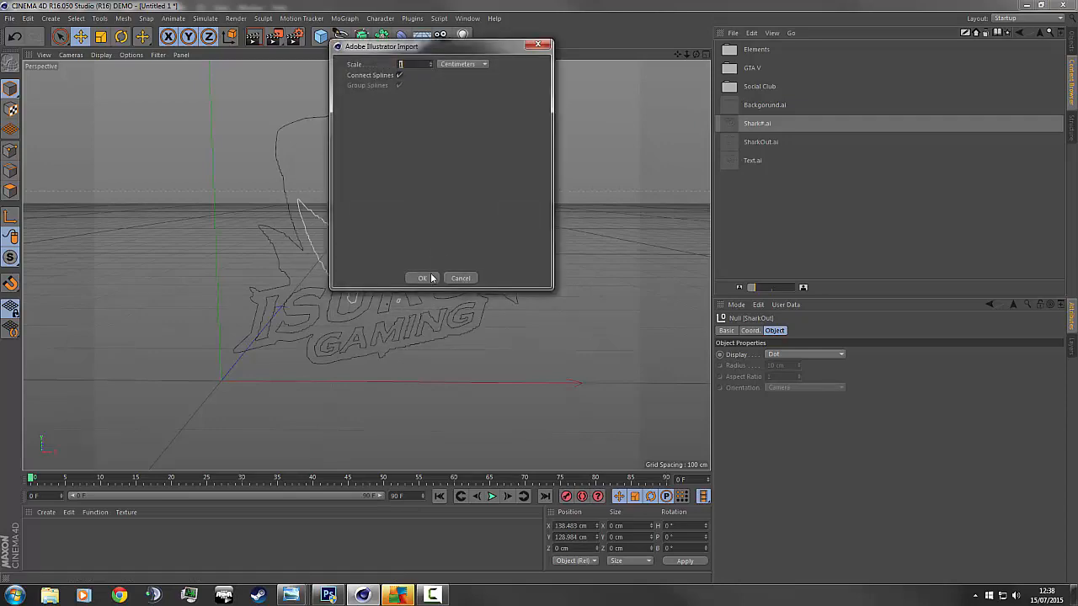
pyautogui.click(423, 275)
pyautogui.click(772, 224)
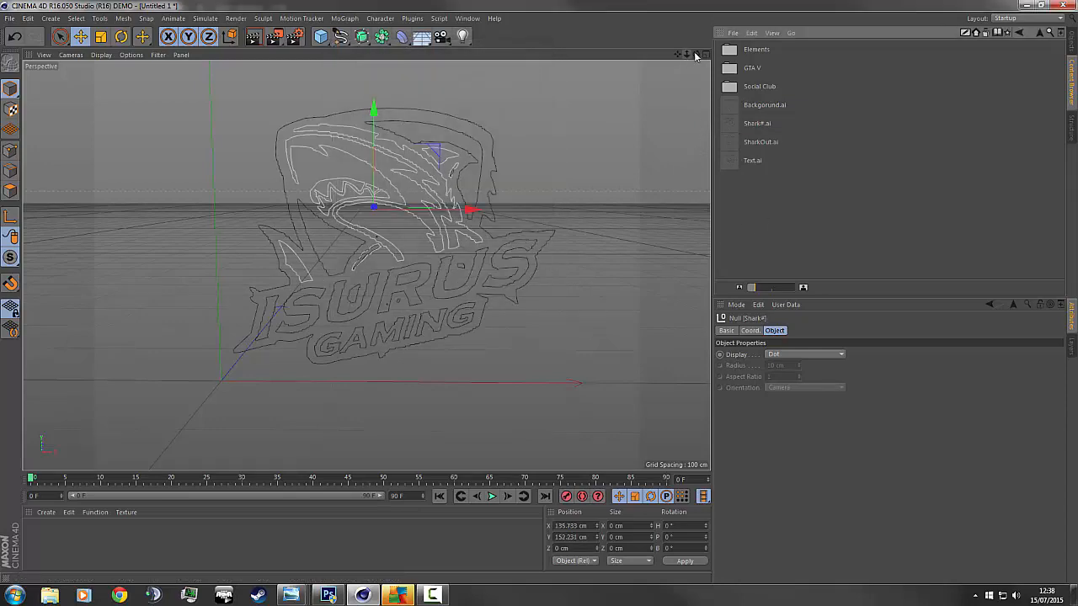
pyautogui.moveTo(687, 54); pyautogui.dragTo(573, 54)
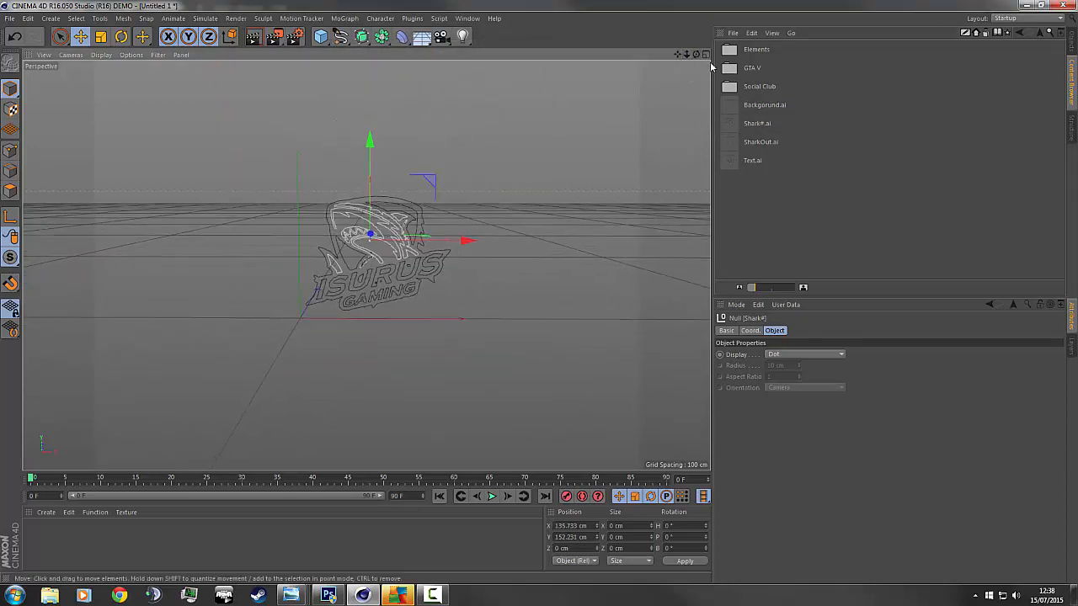
pyautogui.moveTo(695, 54); pyautogui.dragTo(688, 30)
pyautogui.click(634, 135)
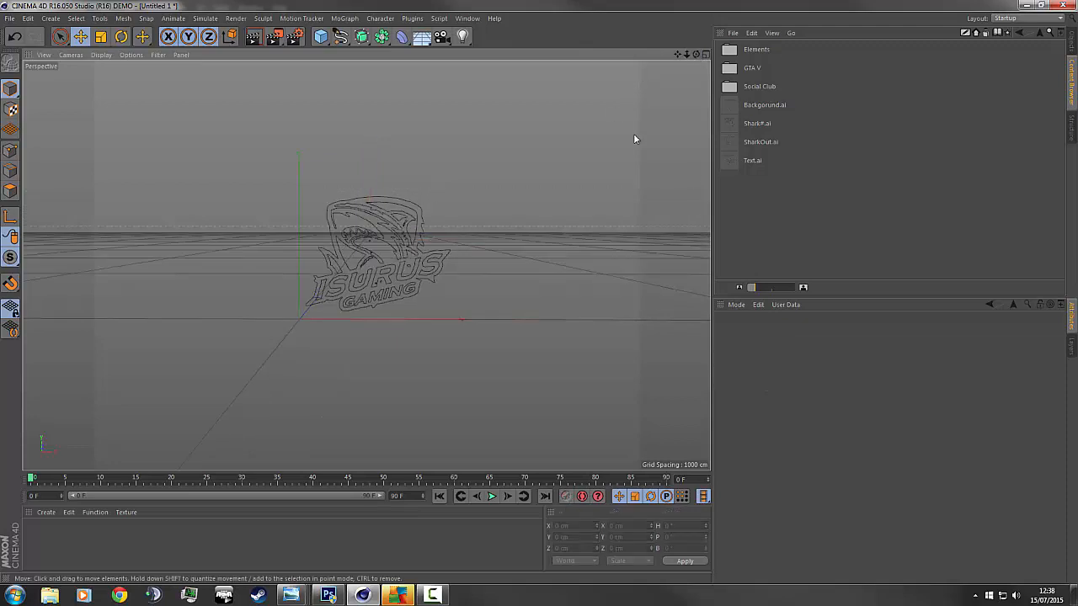
# Expand the Text, SharkOut and Shark# groups in the Object Manager to inspect their paths.
pyautogui.scroll(3, 446, 204)
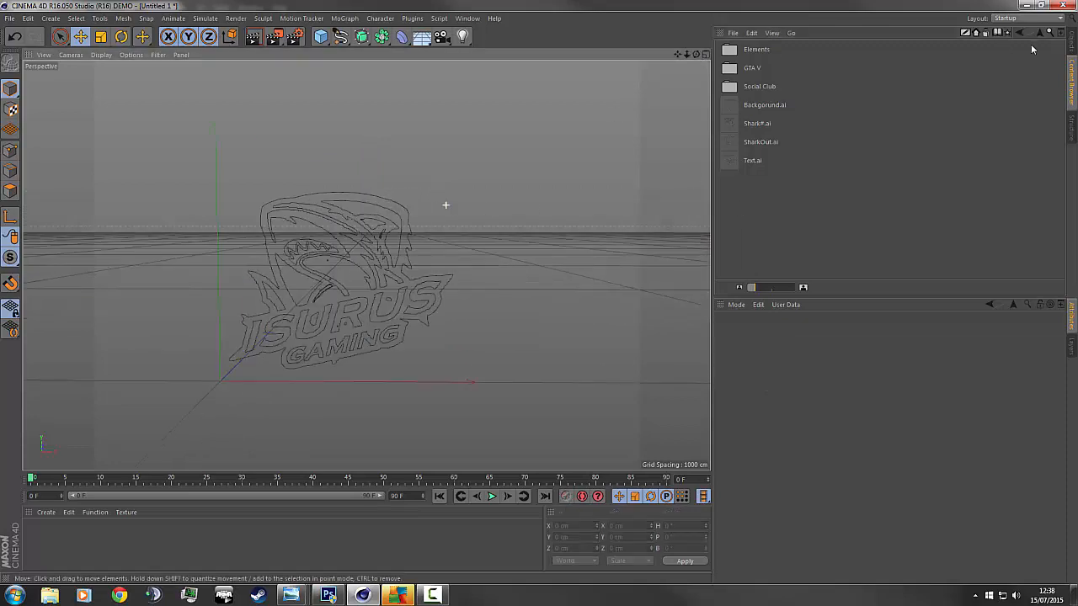
pyautogui.click(1072, 40)
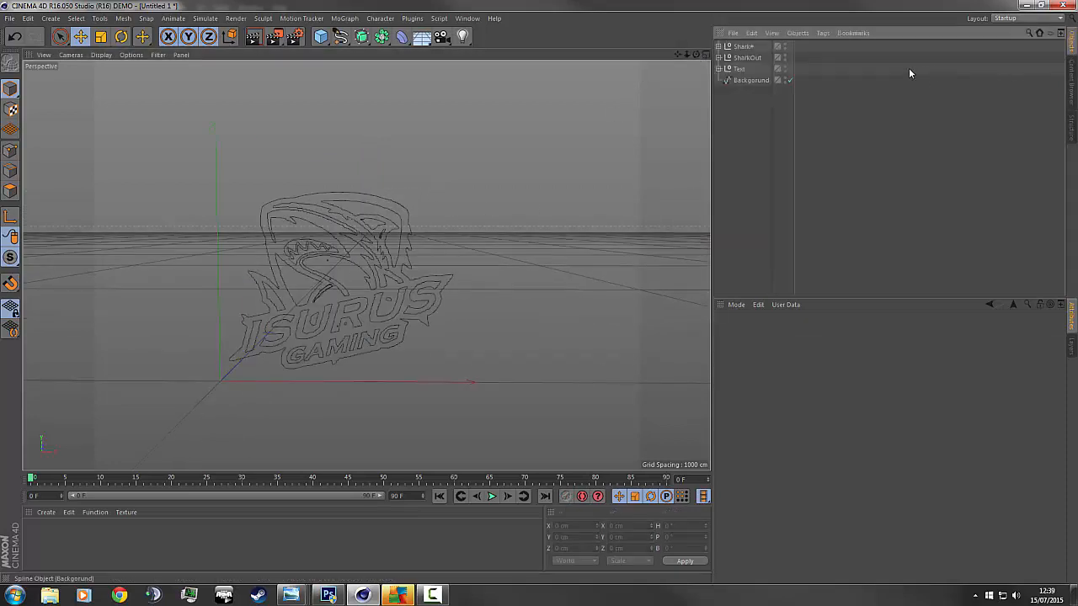
pyautogui.click(718, 68)
pyautogui.click(744, 79)
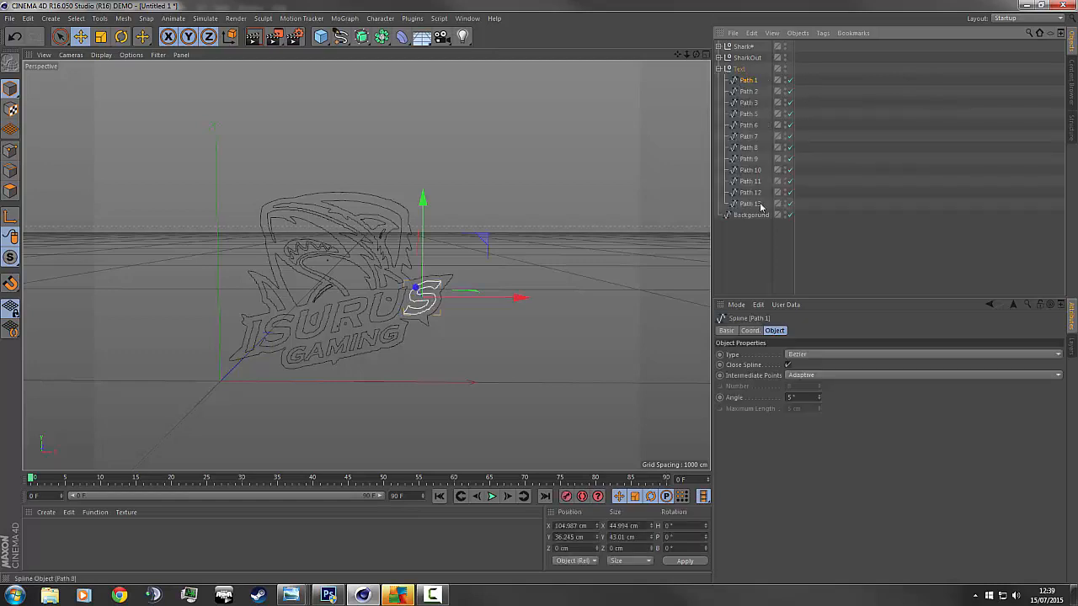
pyautogui.click(718, 68)
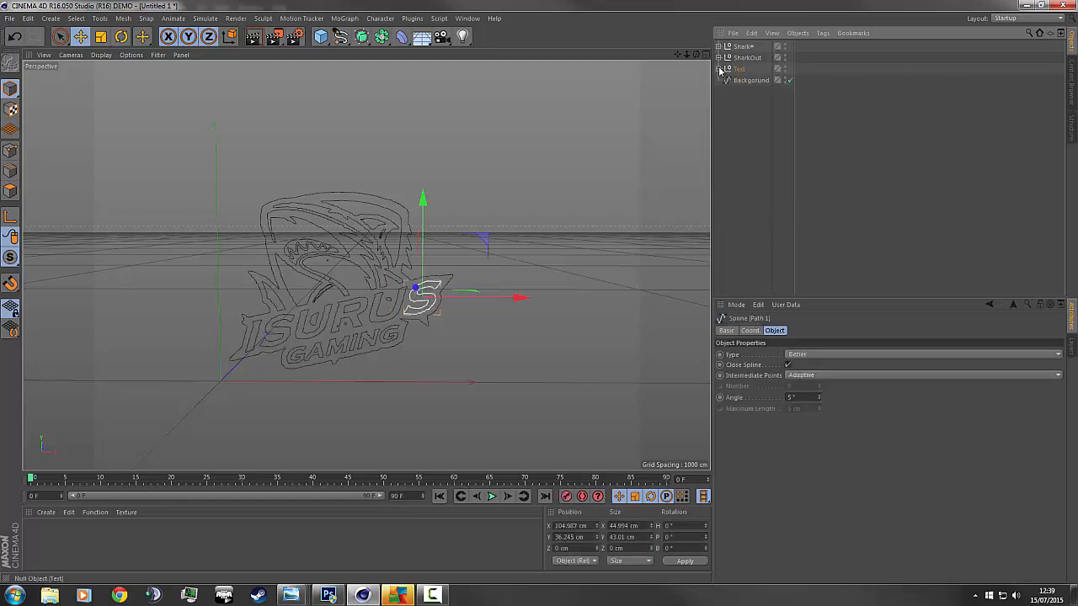
pyautogui.click(718, 58)
pyautogui.click(741, 103)
pyautogui.click(742, 91)
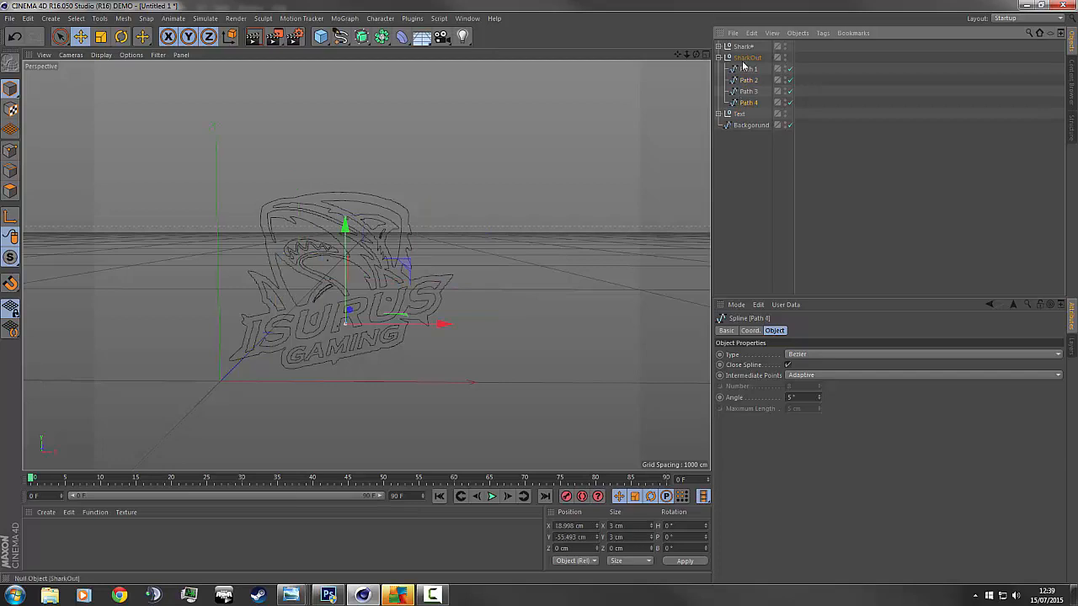
pyautogui.click(743, 58)
pyautogui.click(718, 46)
pyautogui.click(718, 47)
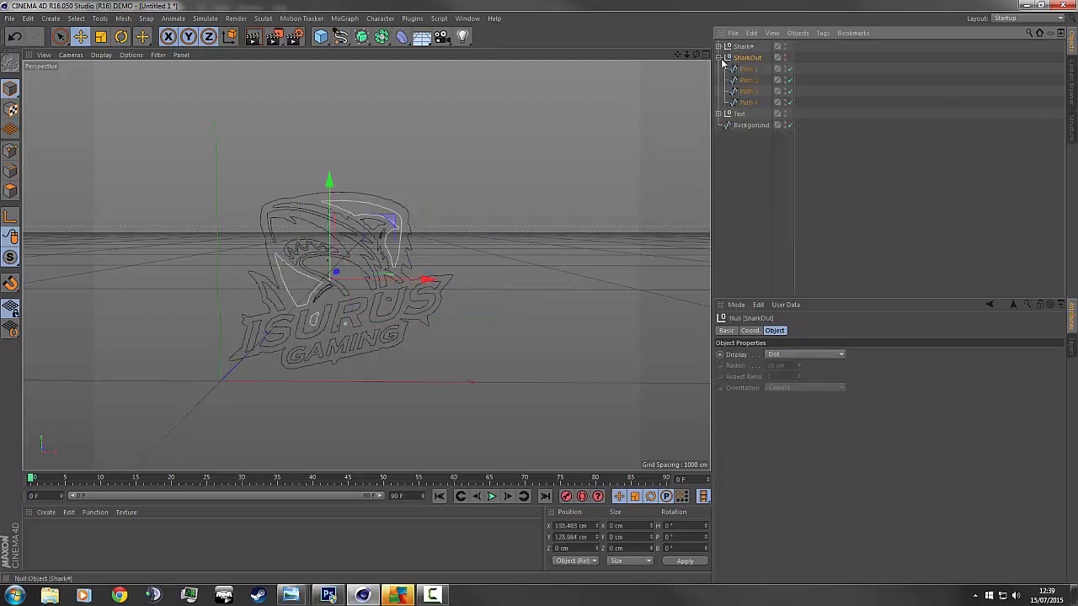
pyautogui.click(718, 57)
pyautogui.click(718, 69)
# Merge the lettering's Path 1–13 into one spline with Connect Objects + Delete.
pyautogui.click(748, 80)
pyautogui.keyDown('shift'); pyautogui.click(750, 204); pyautogui.keyUp('shift')
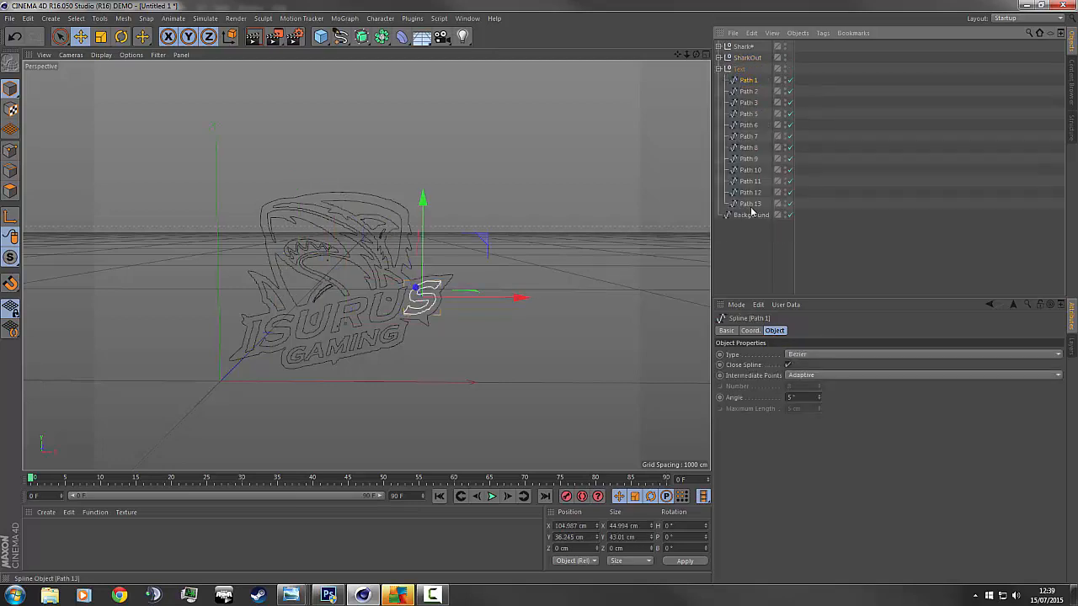
pyautogui.rightClick(754, 206)
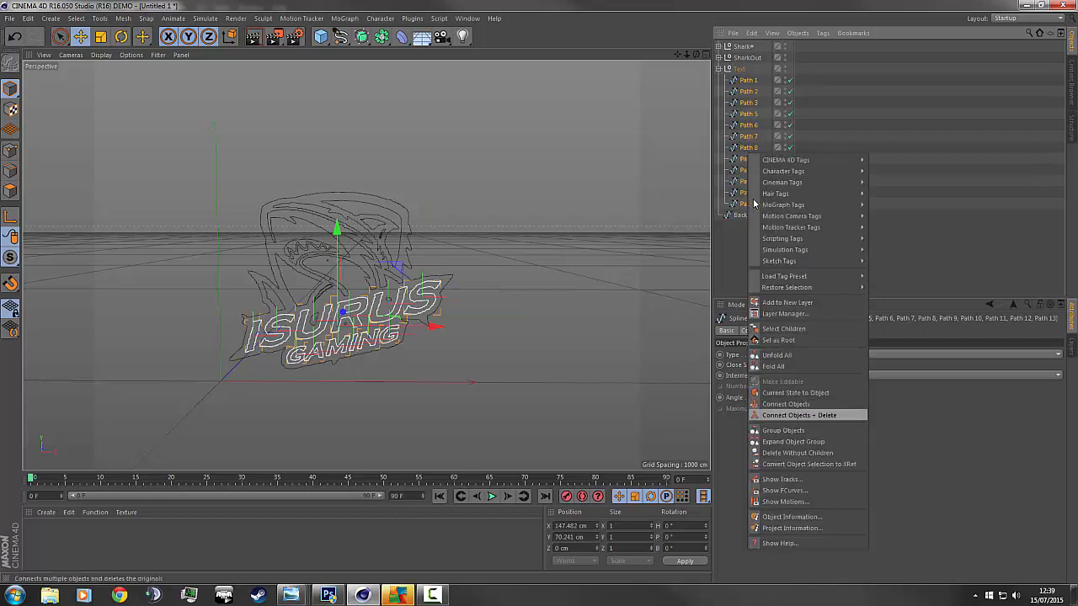
pyautogui.press('Return')
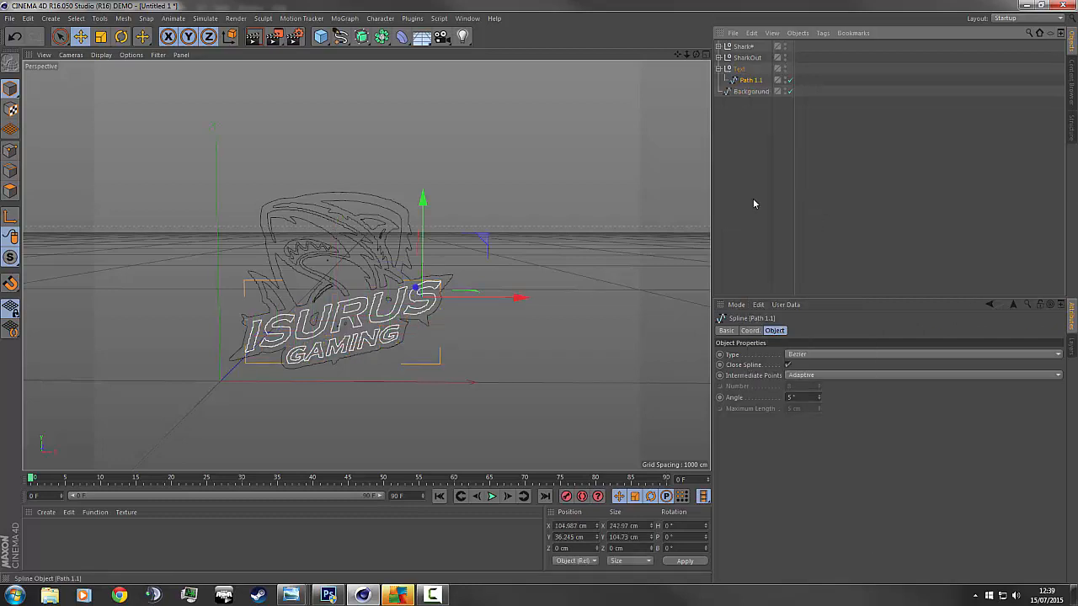
# Rename the merged spline Text, move it to top level and delete its empty group.
pyautogui.press('Return')
pyautogui.write('Te')
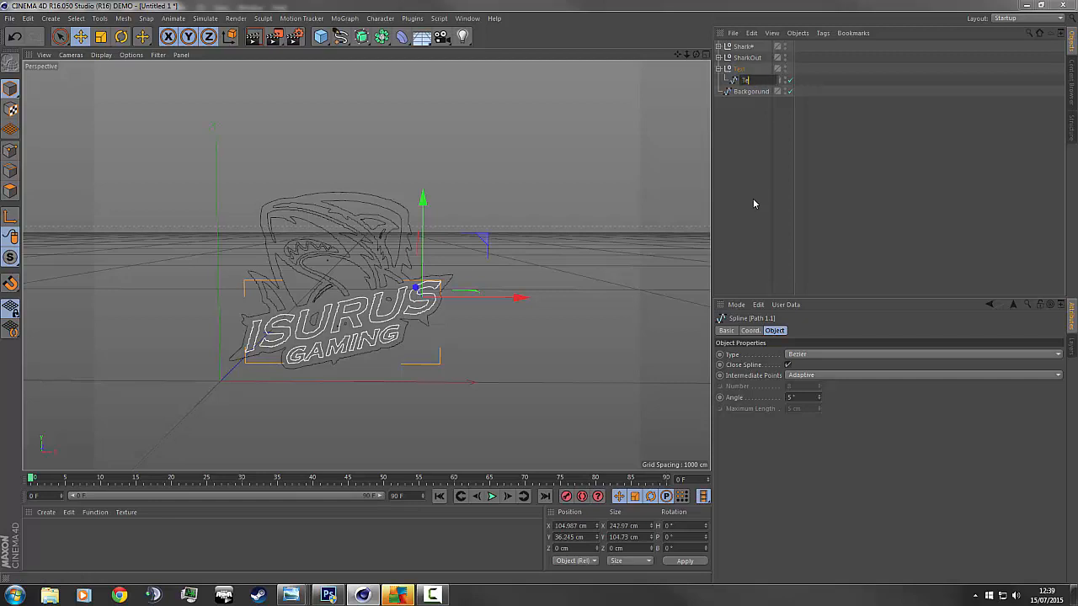
pyautogui.write('xt')
pyautogui.press('Return')
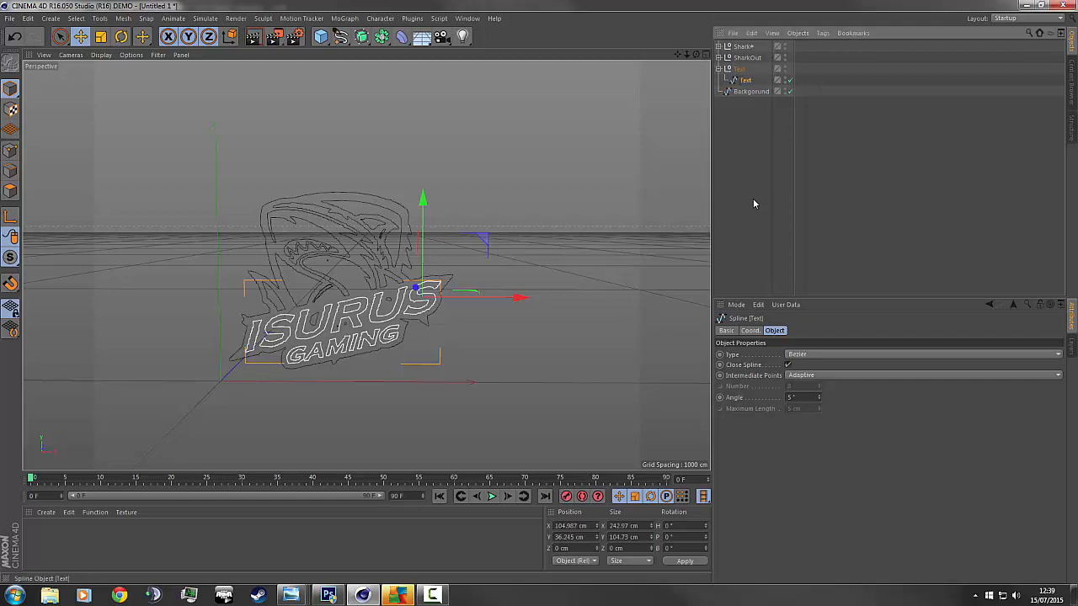
pyautogui.hotkey('ctrl', 'z')
pyautogui.hotkey('ctrl', 'z')
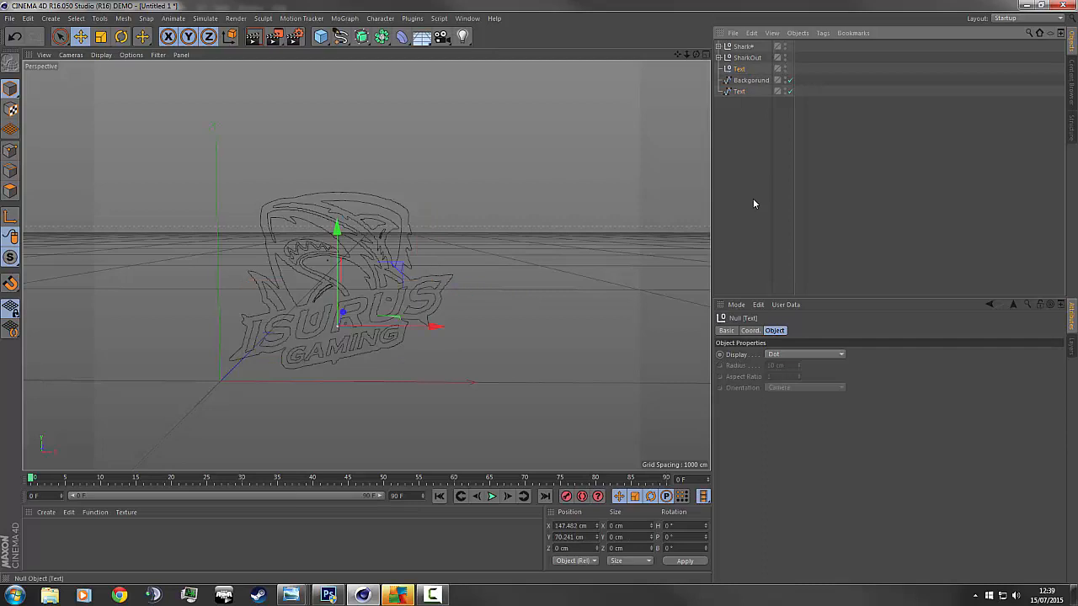
pyautogui.hotkey('ctrl', 'z')
pyautogui.hotkey('ctrl', 'y')
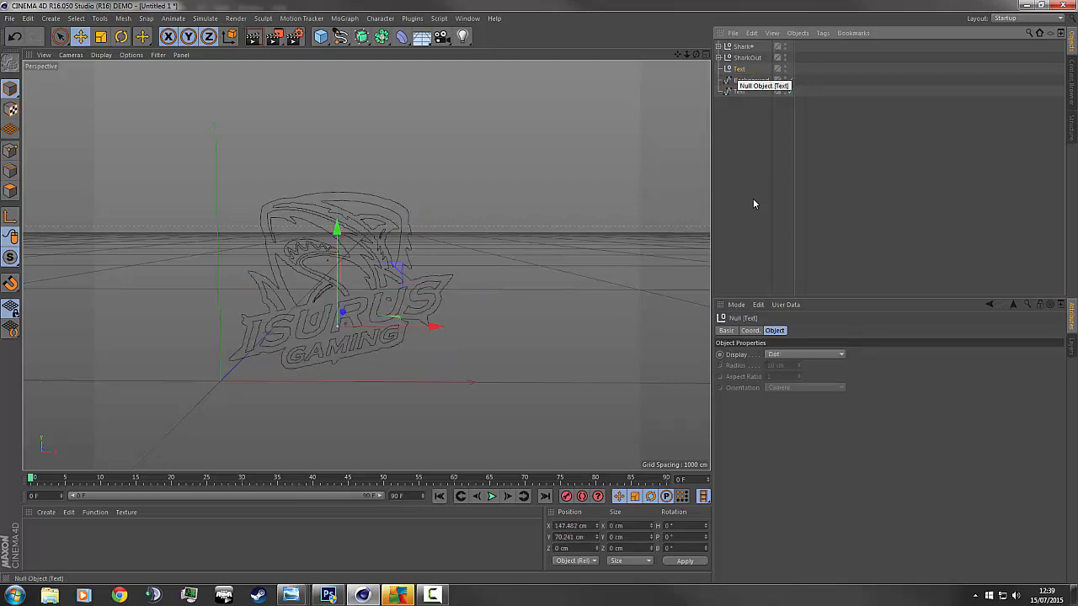
pyautogui.press('Delete')
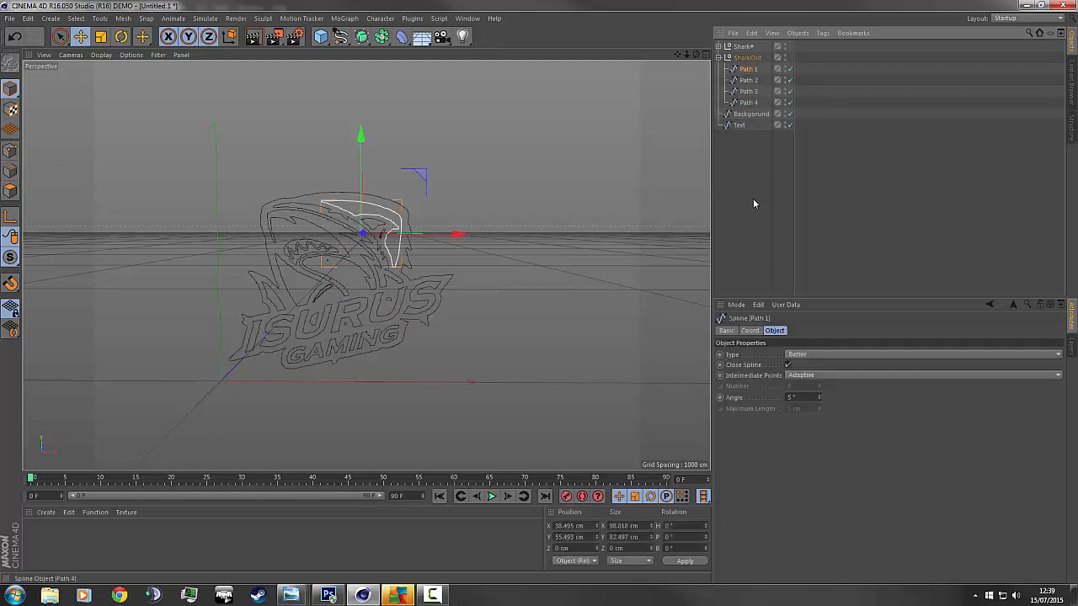
# Merge SharkOut's Path 1–4 into one spline named Outline.
pyautogui.keyDown('shift'); pyautogui.click(748, 102); pyautogui.keyUp('shift')
pyautogui.rightClick(748, 91)
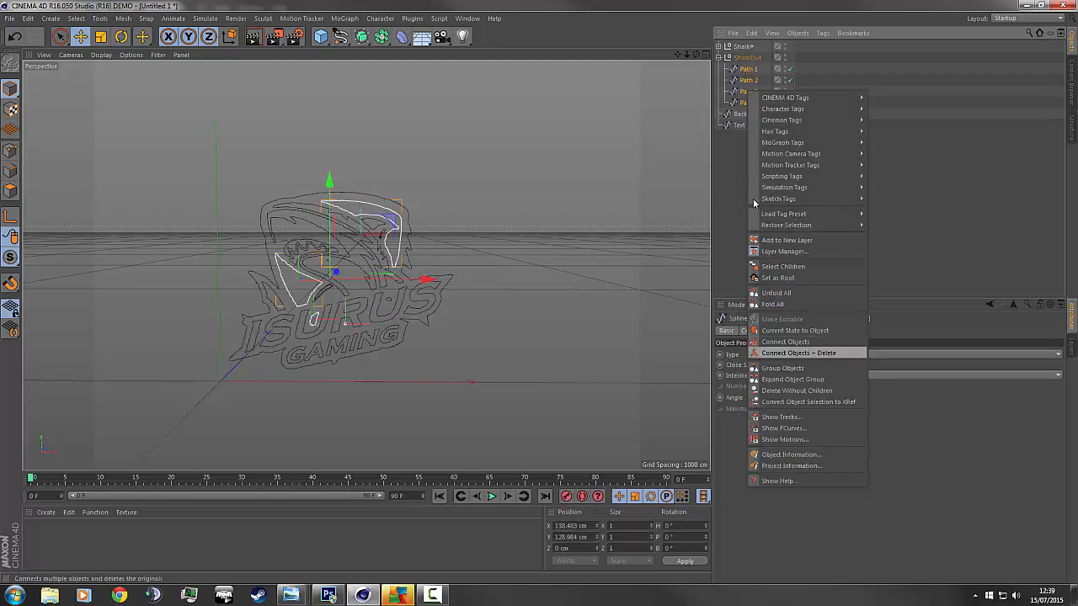
pyautogui.press('Return')
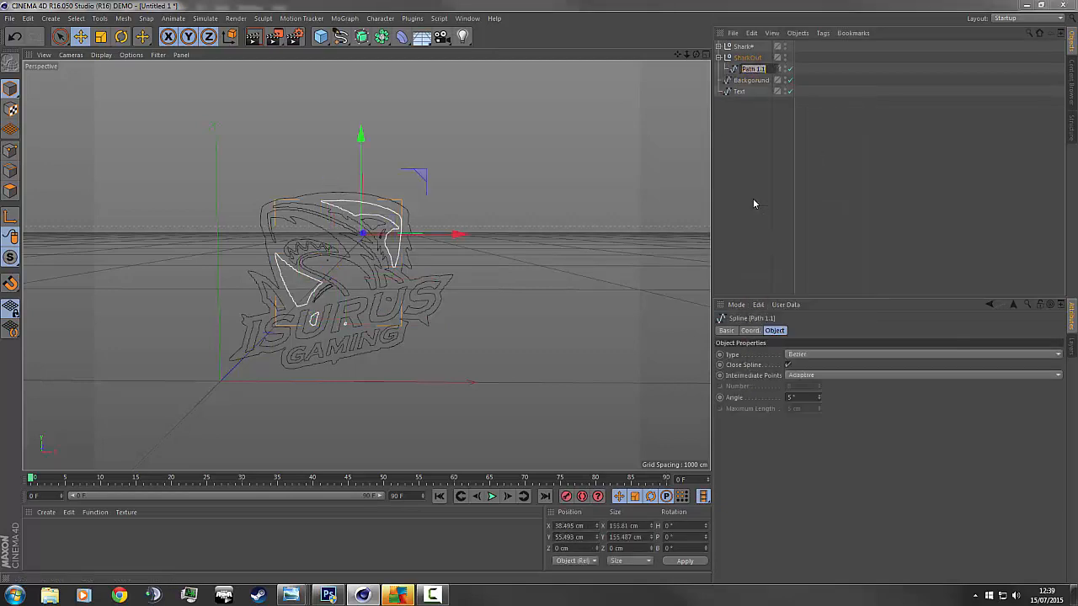
pyautogui.write('Outline')
pyautogui.press('Return')
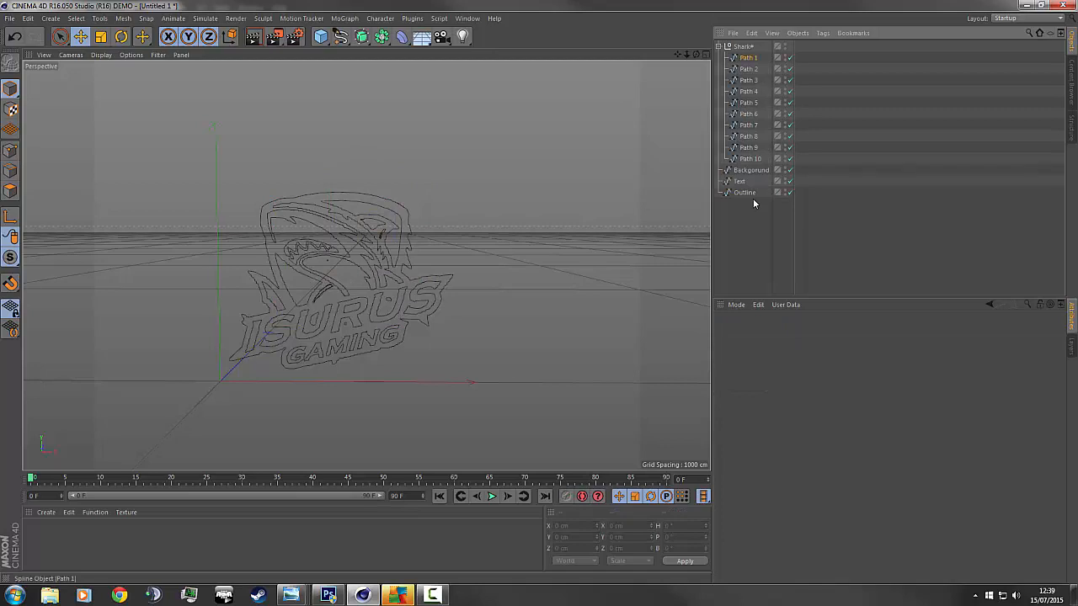
# Merge the ten Shark# paths into a spline named Shark, unparent it, delete the empty group.
pyautogui.rightClick(754, 202)
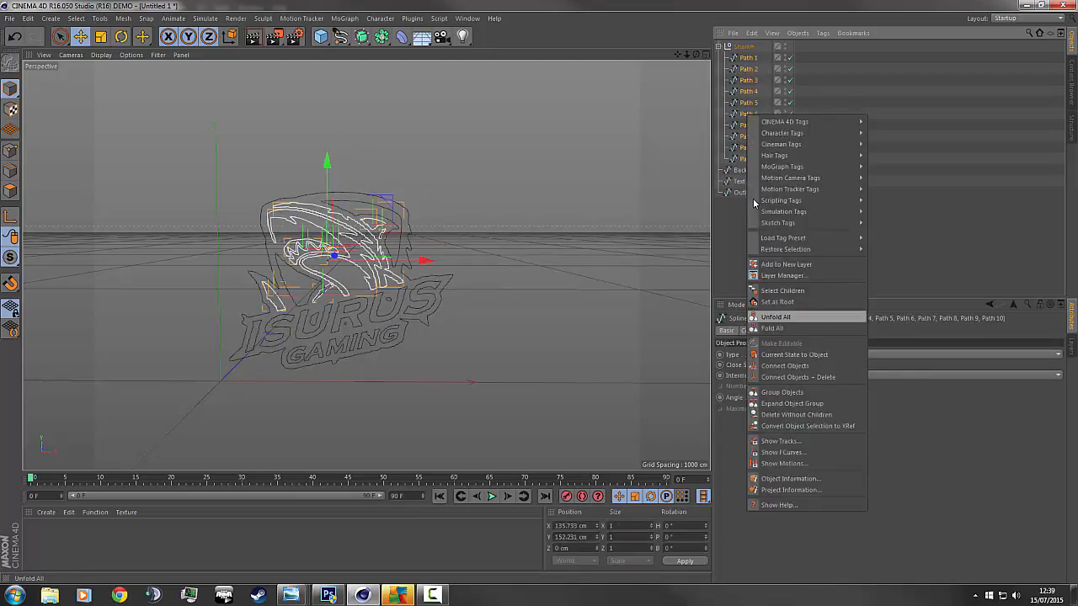
pyautogui.press('Return')
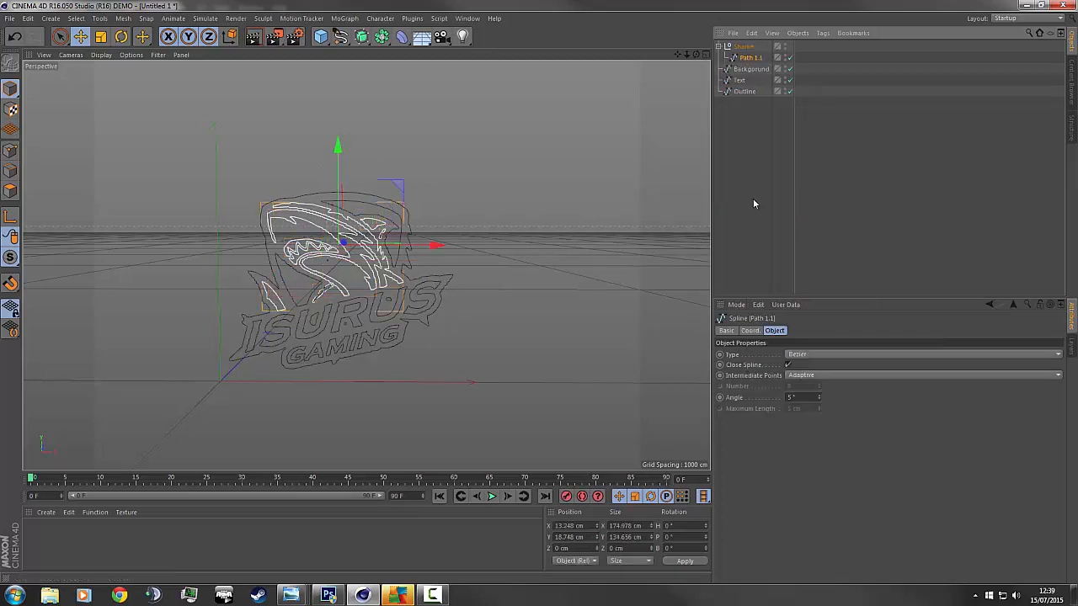
pyautogui.write('Shi')
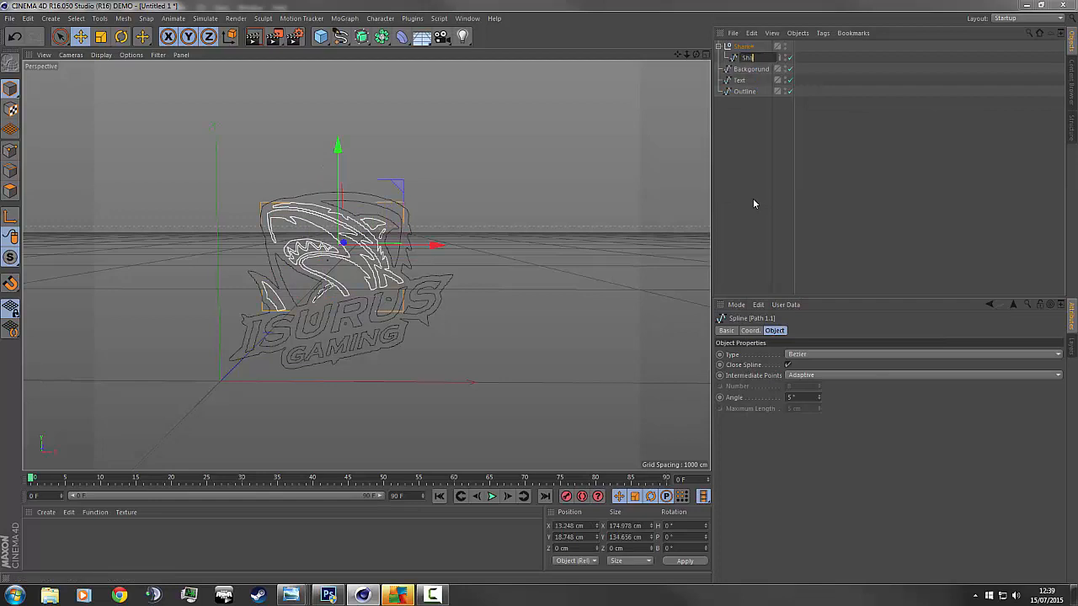
pyautogui.write('rk')
pyautogui.press('Return')
pyautogui.hotkey('shift', 'g')
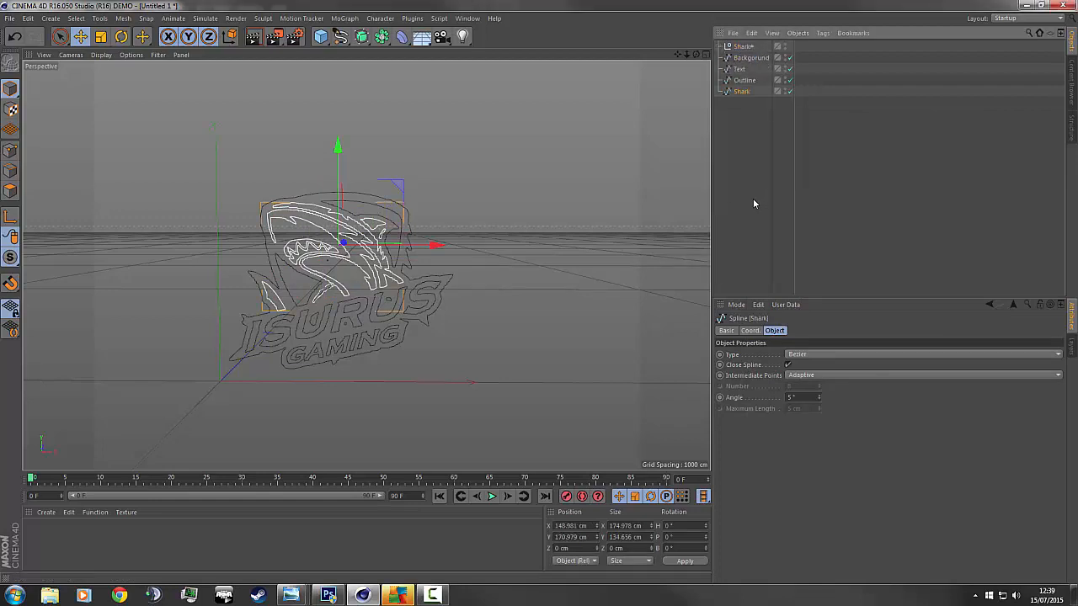
pyautogui.press('Delete')
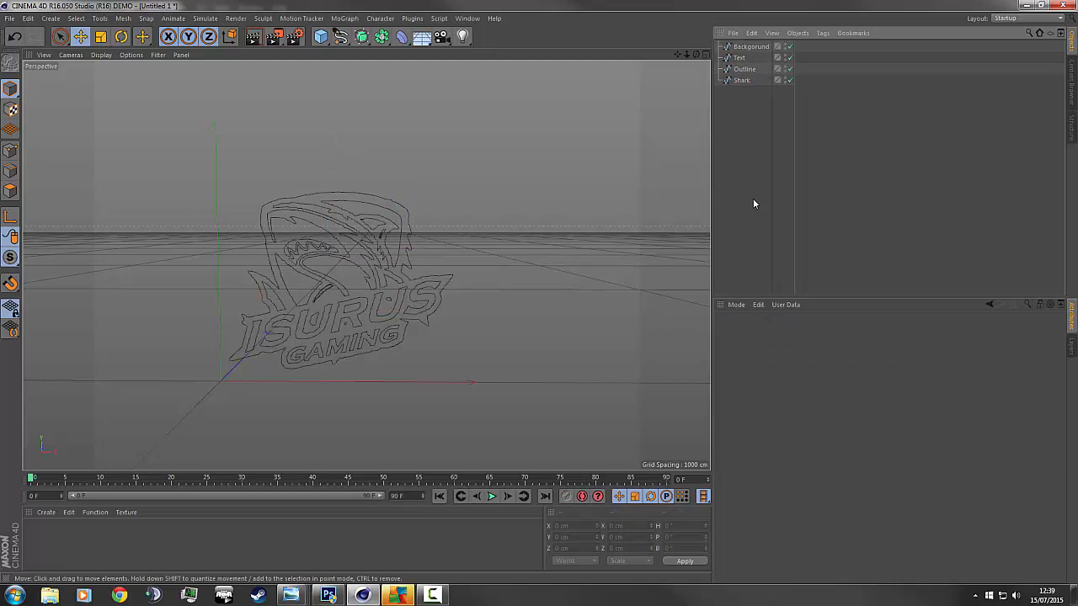
pyautogui.moveTo(362, 36); pyautogui.dragTo(494, 52)
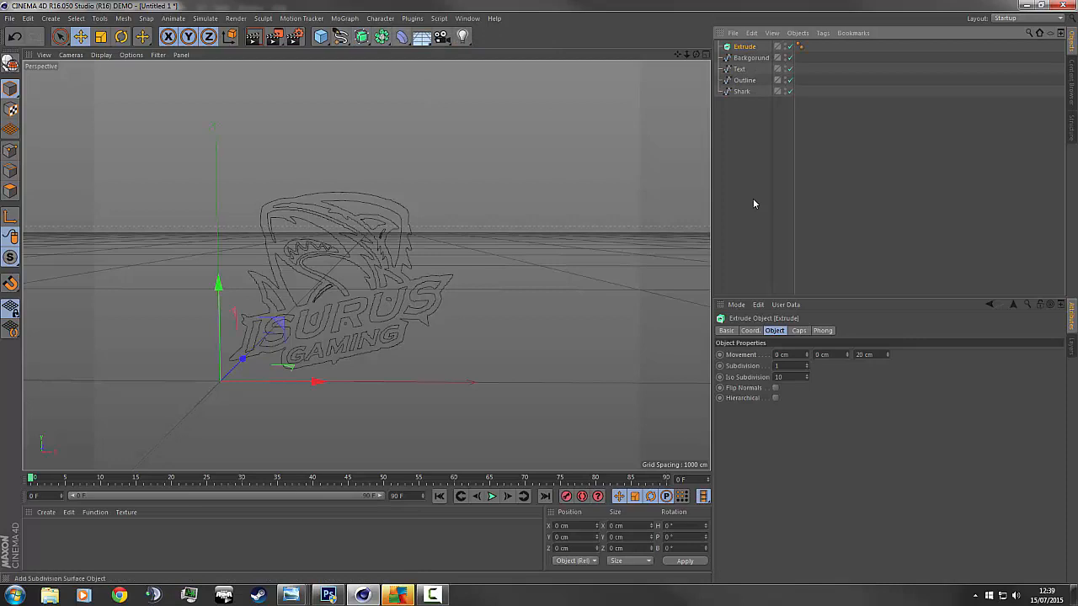
pyautogui.click(382, 36)
pyautogui.click(362, 36)
pyautogui.hotkey('ctrl', 'v')
pyautogui.hotkey('ctrl', 'v')
pyautogui.hotkey('ctrl', 'v')
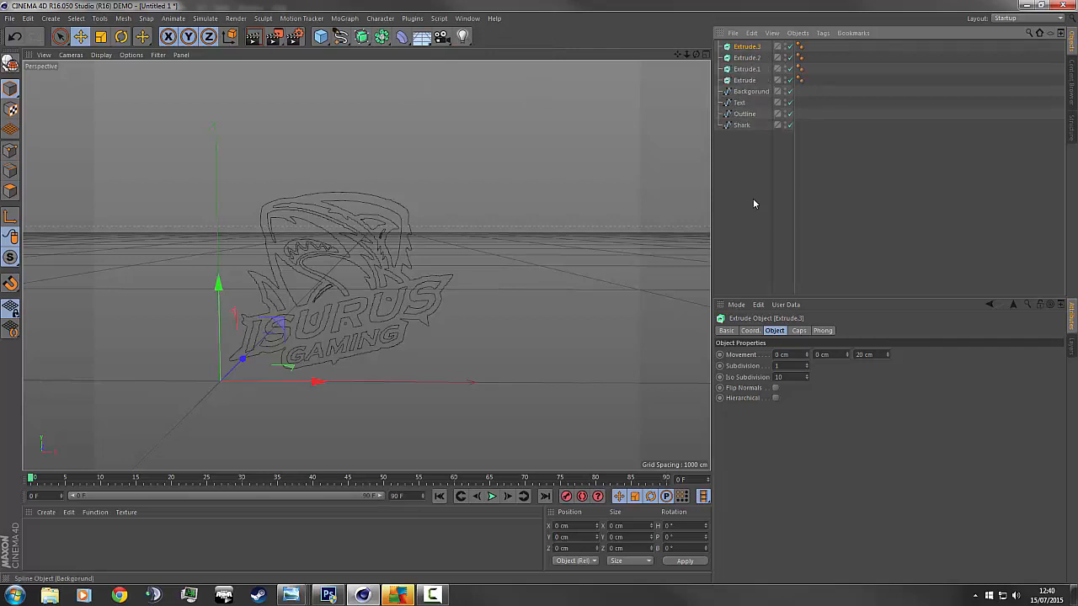
pyautogui.moveTo(750, 91); pyautogui.dragTo(746, 68)
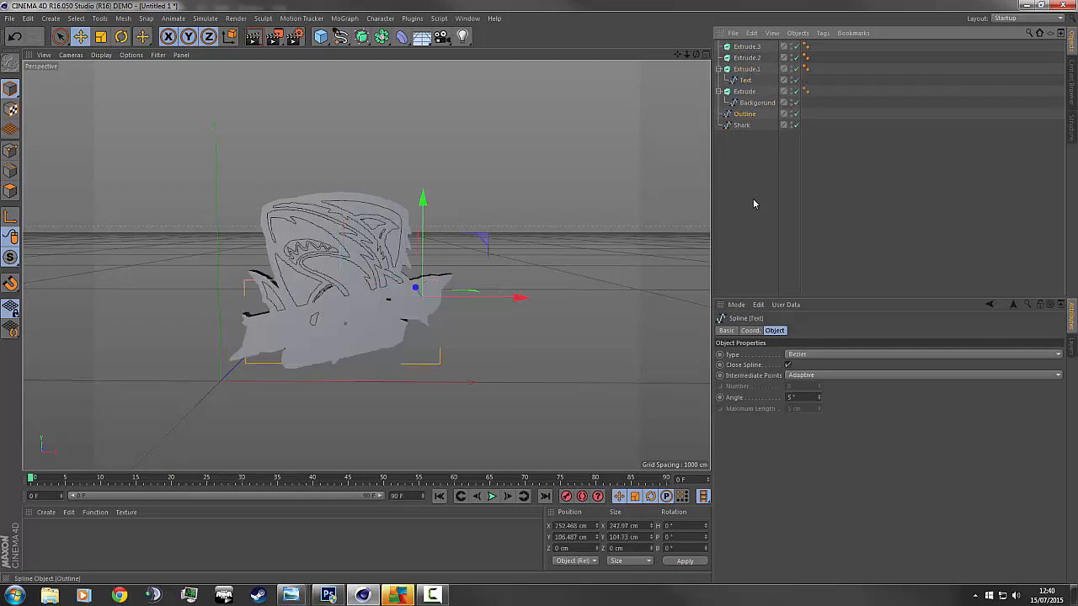
pyautogui.moveTo(744, 114); pyautogui.dragTo(746, 57)
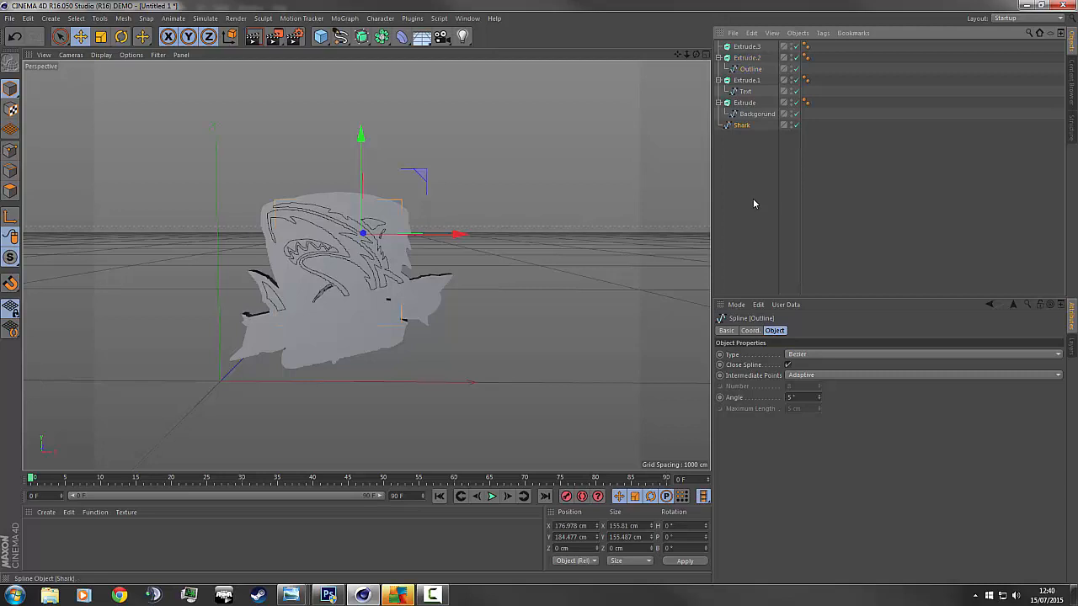
pyautogui.moveTo(741, 124); pyautogui.dragTo(747, 46)
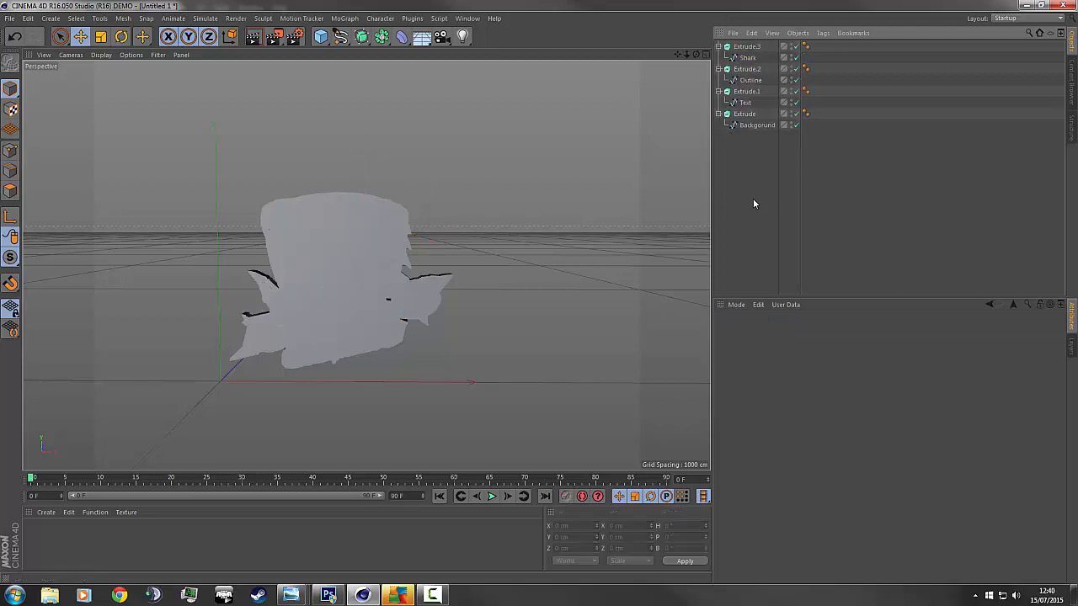
pyautogui.click(252, 36)
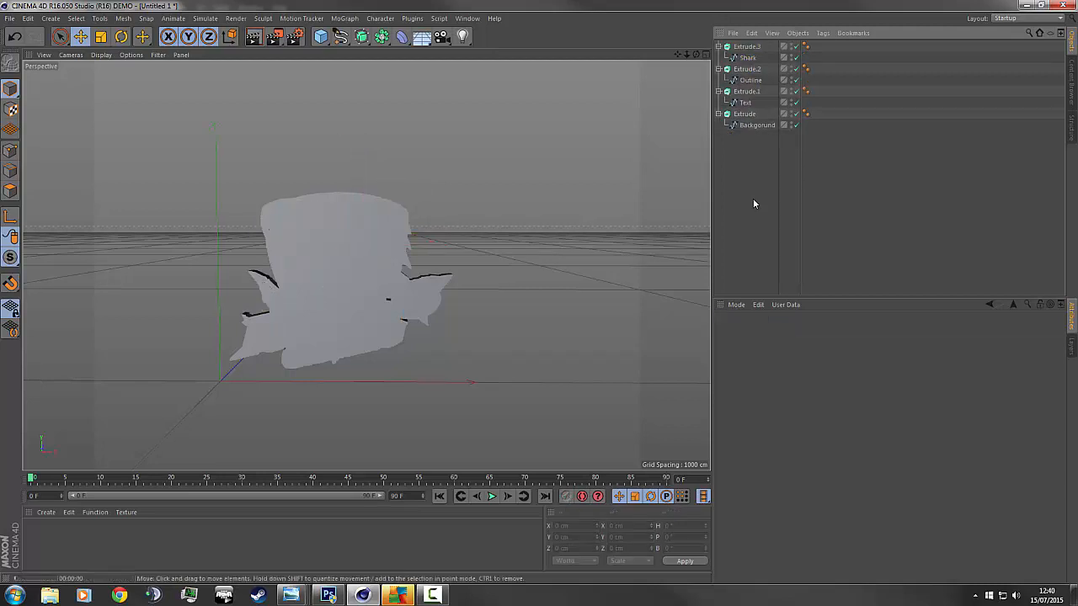
pyautogui.moveTo(696, 54)
pyautogui.mouseDown()
pyautogui.moveTo(665, 55)
pyautogui.moveTo(733, 56)
pyautogui.moveTo(606, 42)
pyautogui.moveTo(577, 25)
pyautogui.mouseUp()
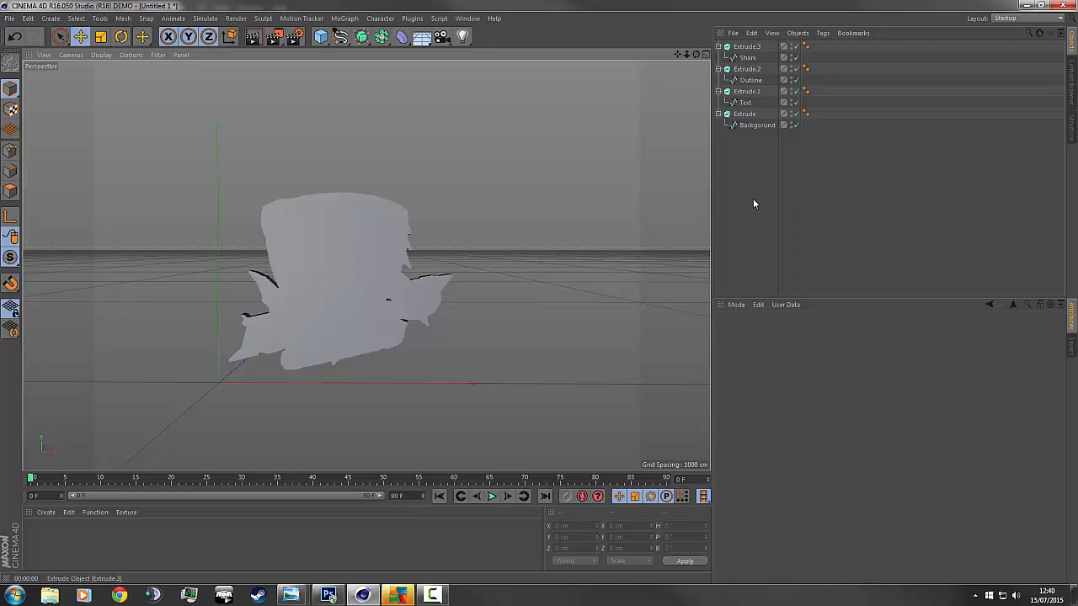
# Select Extrude.3 and create a new black material named Mat.
pyautogui.click(746, 46)
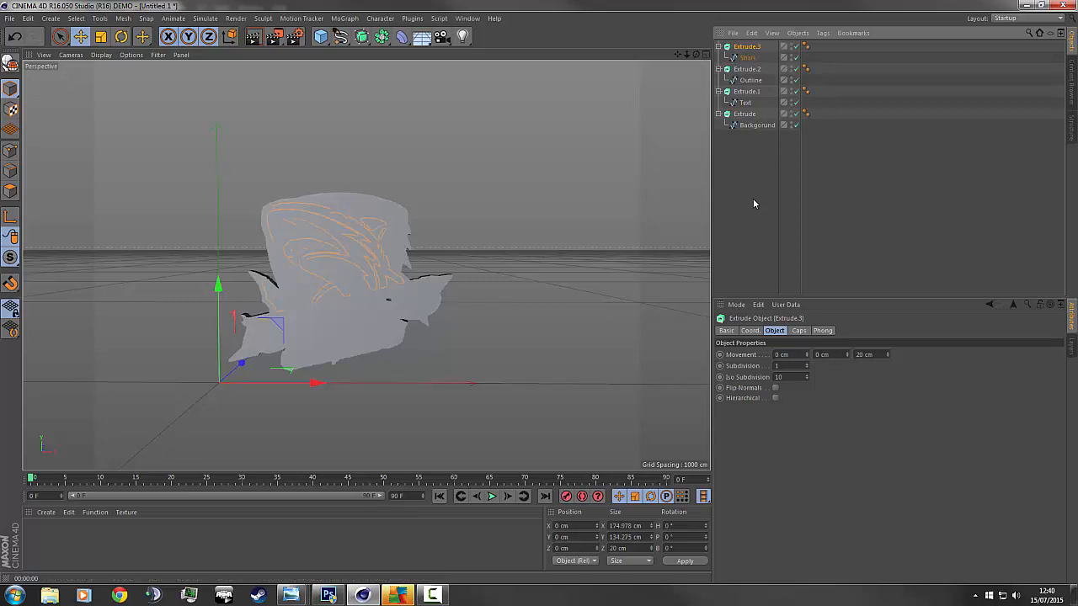
pyautogui.hotkey('ctrl', 'n')
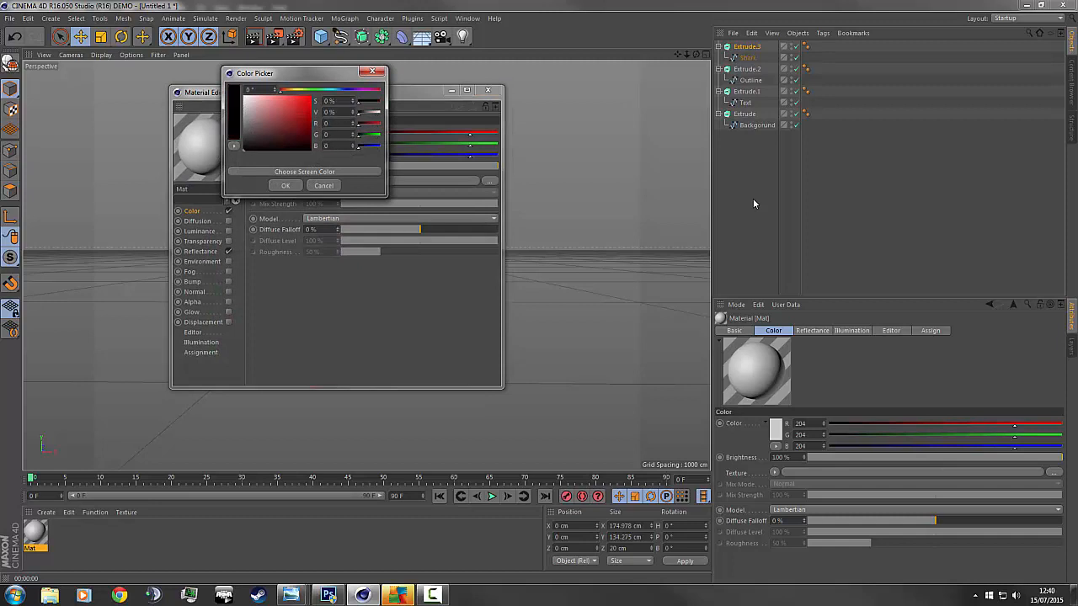
pyautogui.press('Return')
pyautogui.hotkey('alt', 'F4')
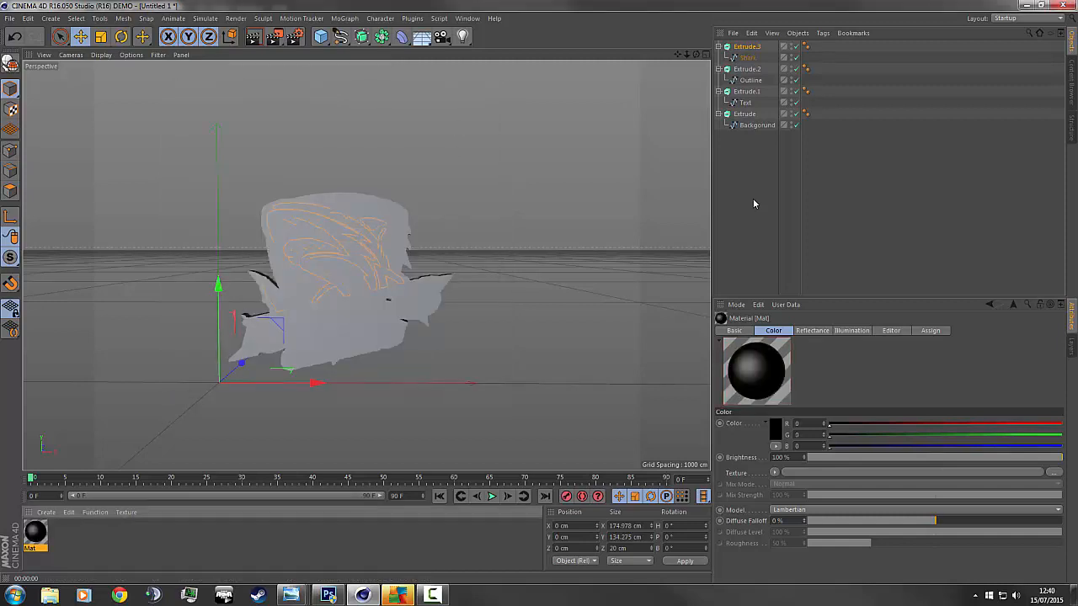
pyautogui.moveTo(290, 595)
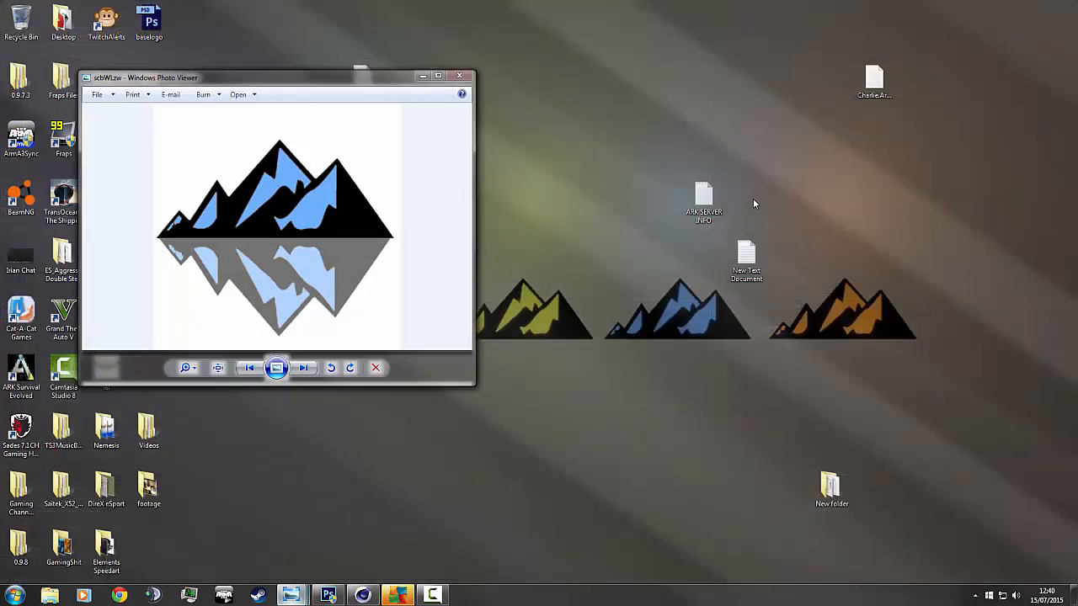
# View the scbWLzw mountain reference image, then snap its window off to the side.
pyautogui.click(292, 536)
pyautogui.press('super+shift+Right')
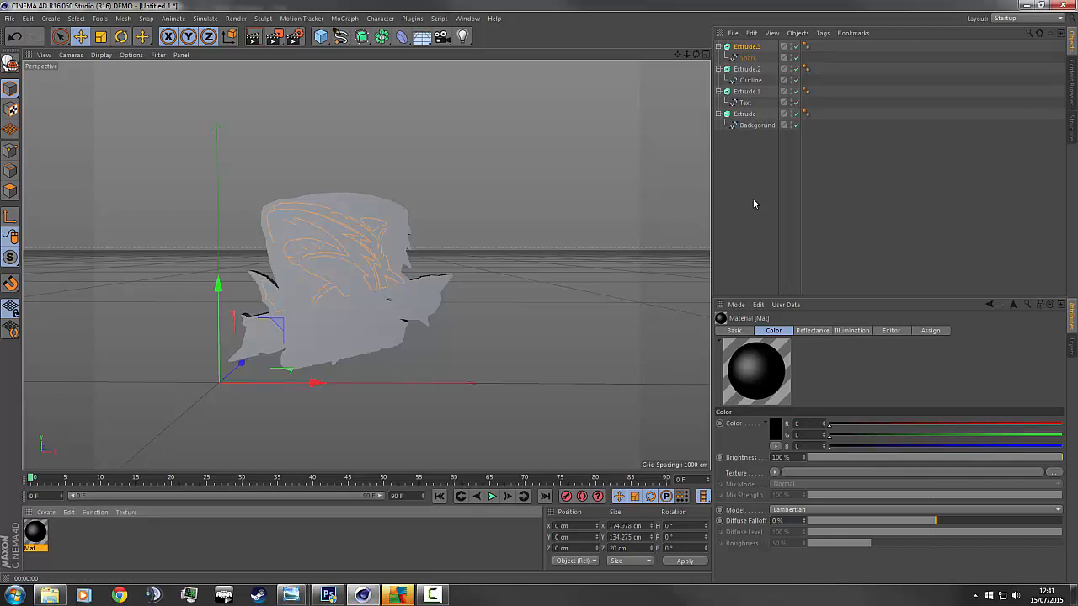
# Create a white Mat.1 and give Mat.2 a 227/237/240 luminance colour.
pyautogui.hotkey('ctrl', 'n')
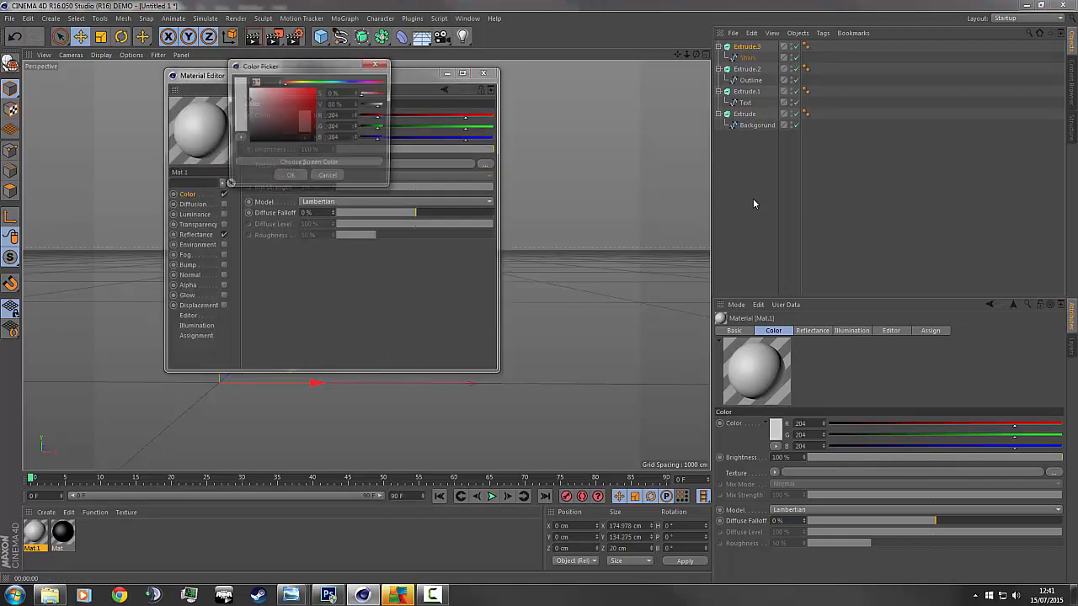
pyautogui.press('Return')
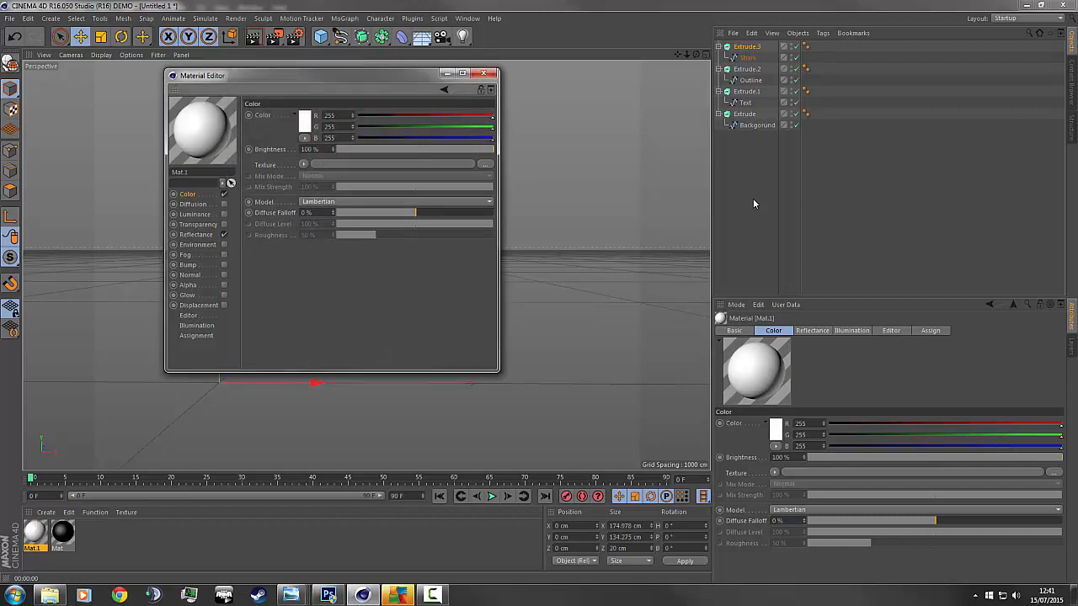
pyautogui.hotkey('alt', 'F4')
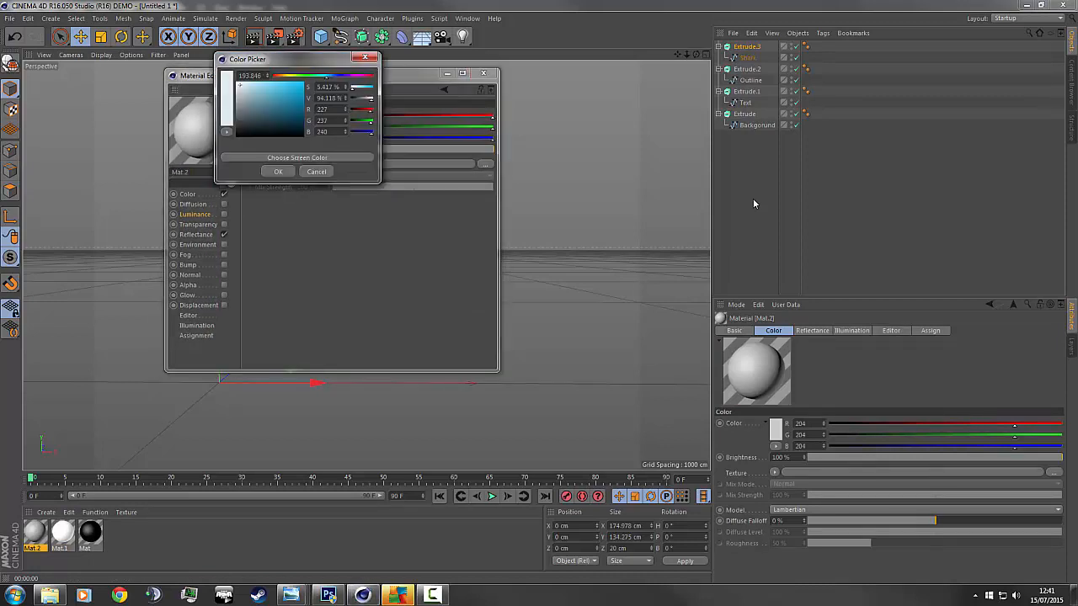
pyautogui.press('Return')
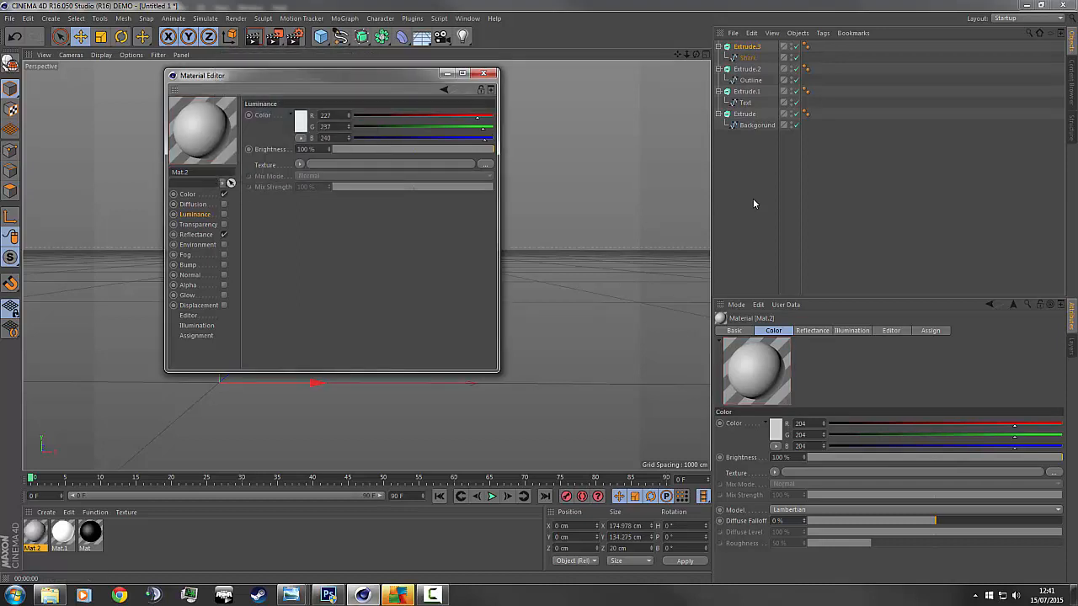
pyautogui.hotkey('alt', 'F4')
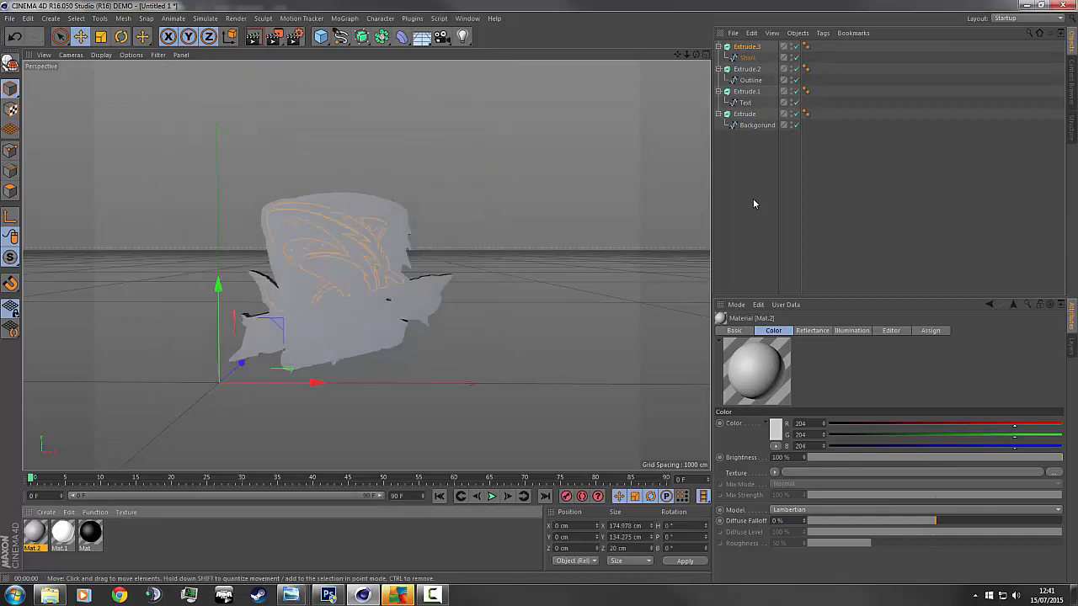
# Create Mat.3 with colour and luminance 109/176/255, luminance brightness 60%.
pyautogui.hotkey('ctrl', 'n')
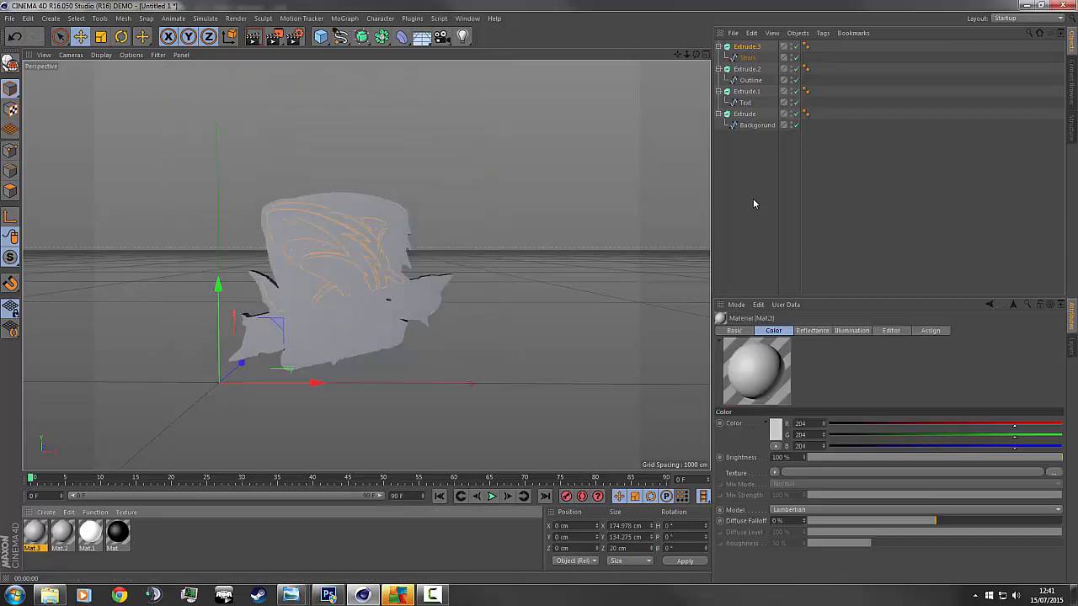
pyautogui.press('Return')
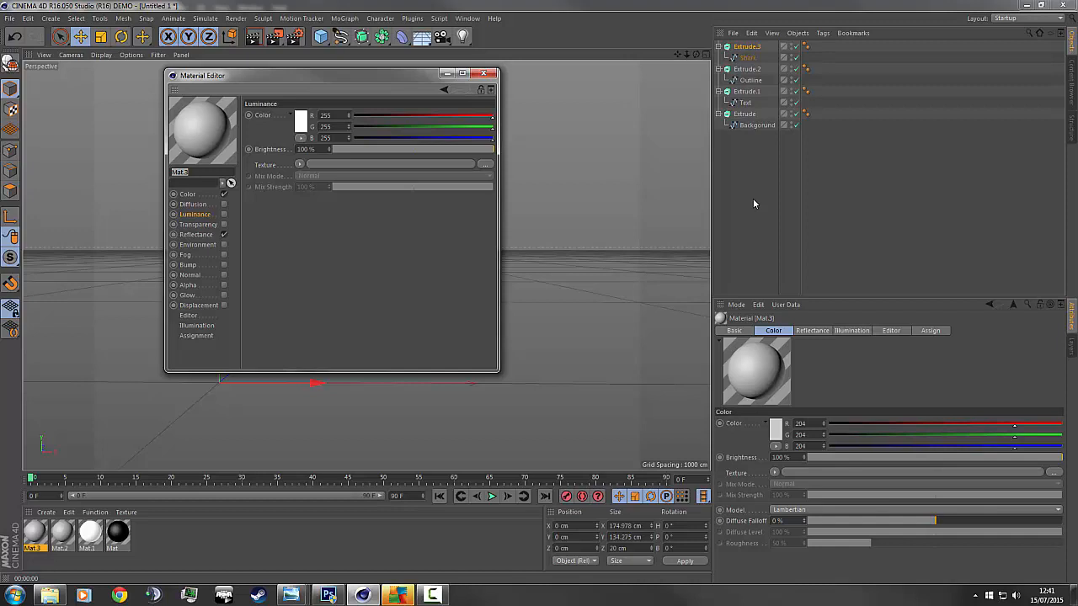
pyautogui.press('Return')
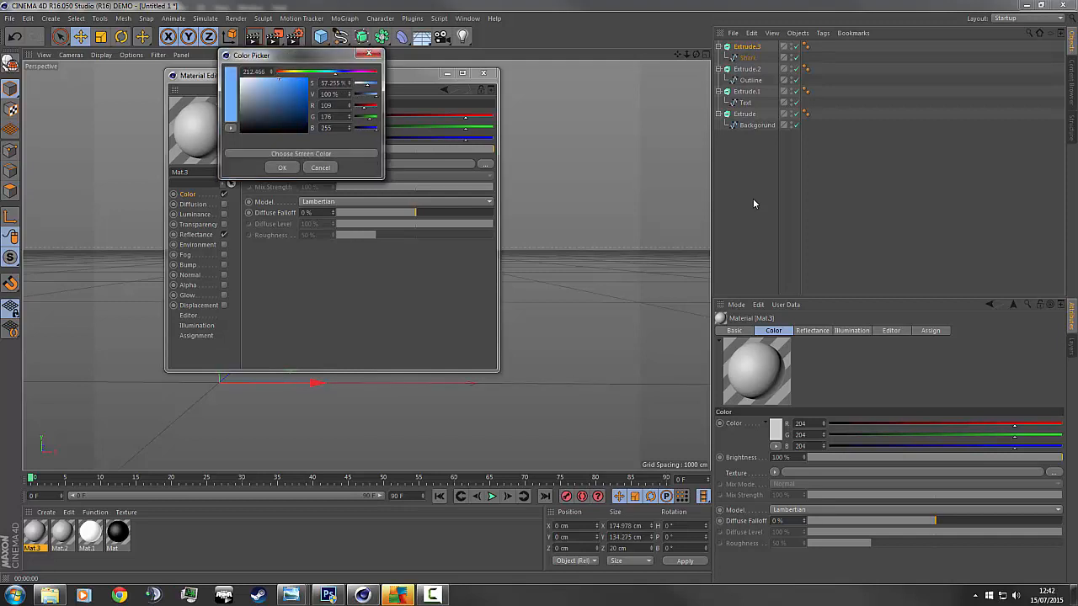
pyautogui.press('Return')
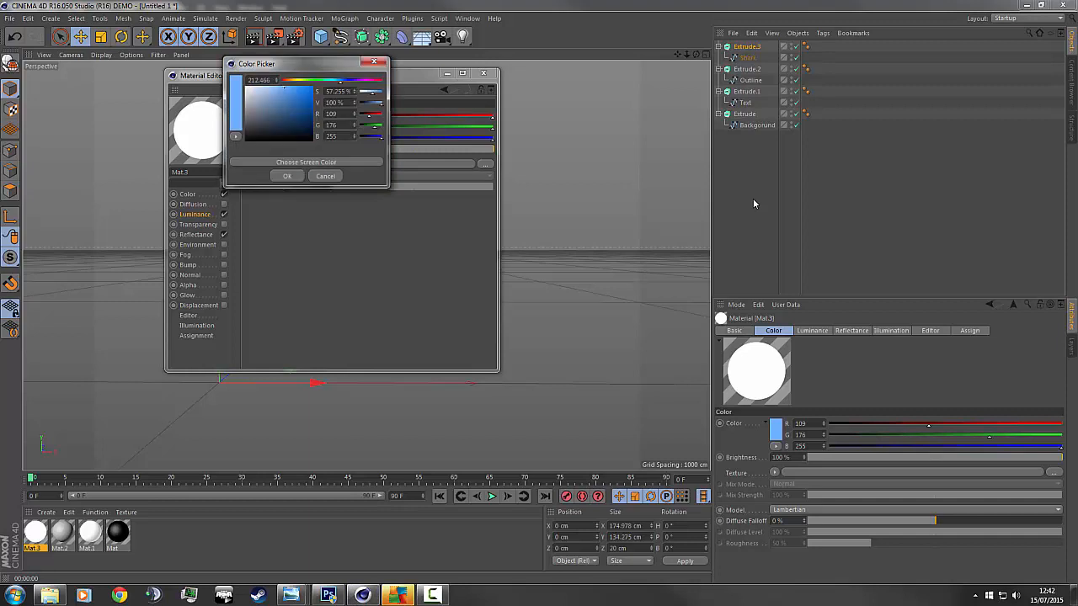
pyautogui.press('Return')
pyautogui.click(444, 149)
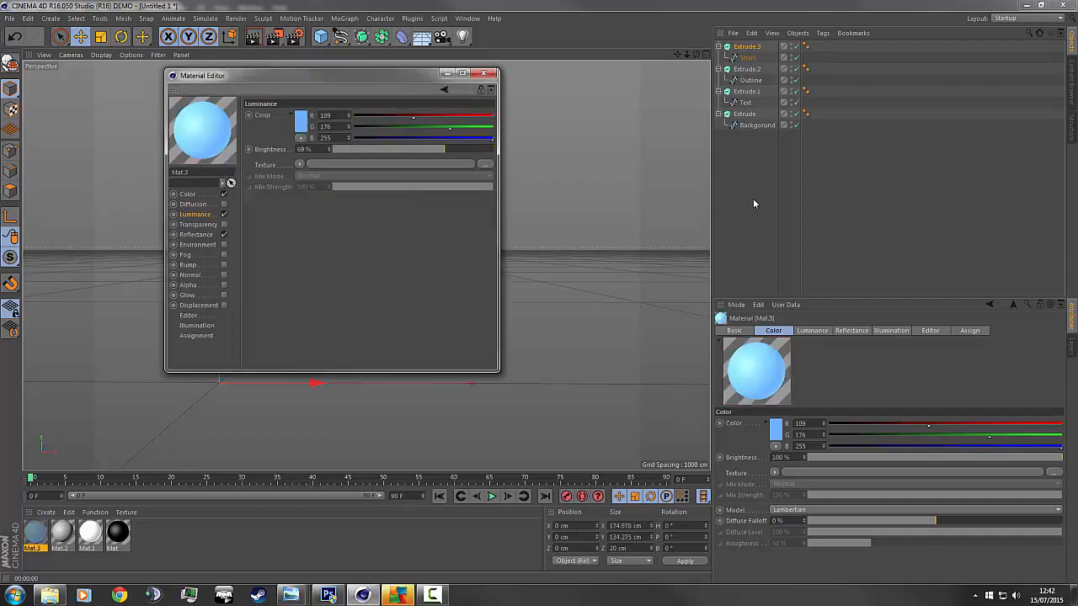
pyautogui.moveTo(444, 149); pyautogui.dragTo(429, 149)
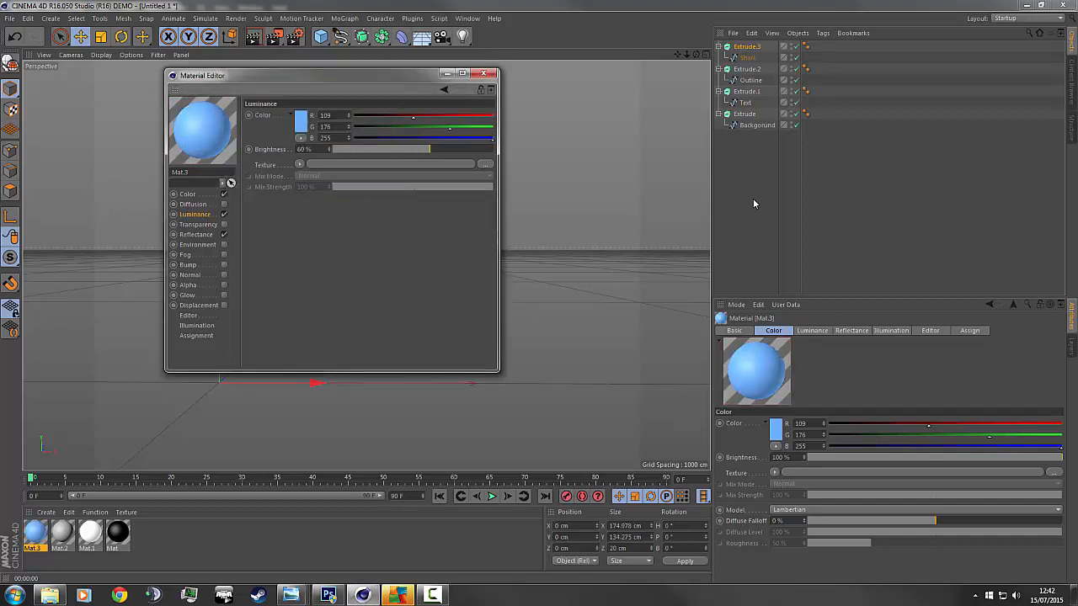
# Enable Glow on Mat.3 with a custom light blue glow colour at 50% brightness.
pyautogui.click(187, 295)
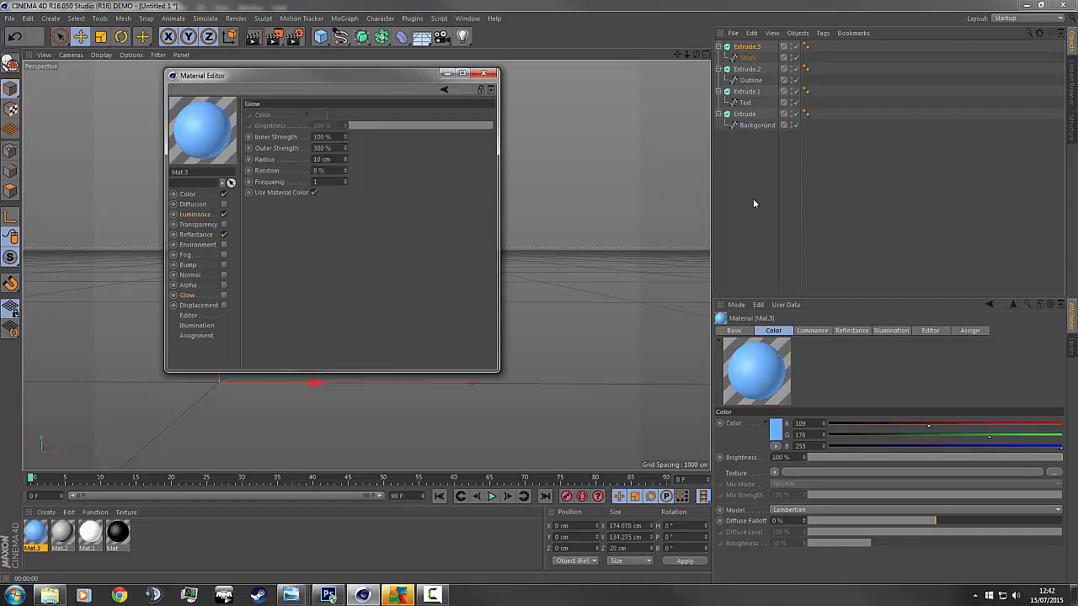
pyautogui.click(224, 294)
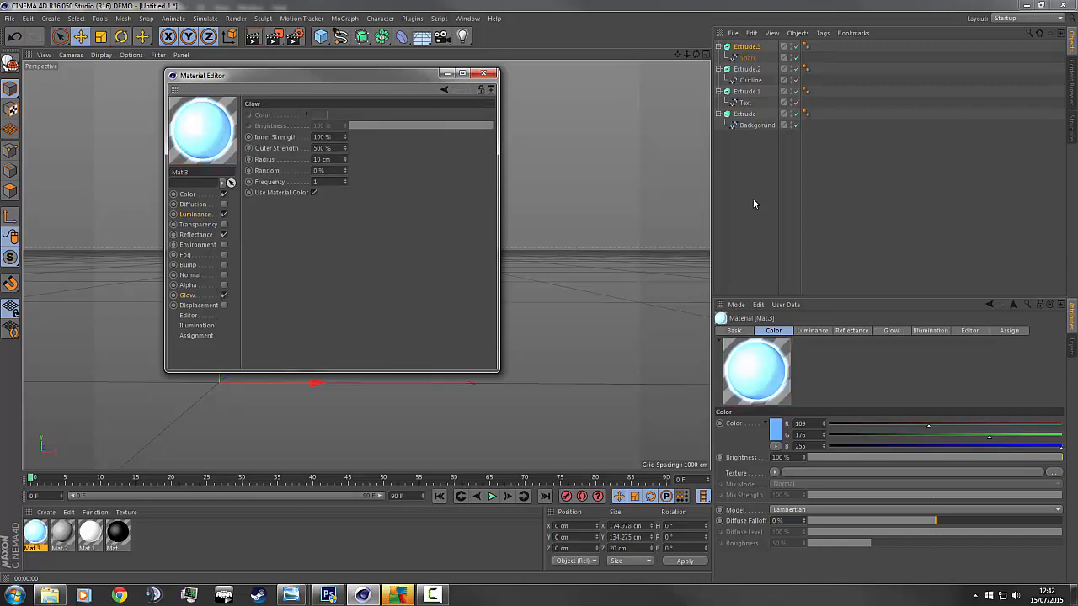
pyautogui.click(313, 192)
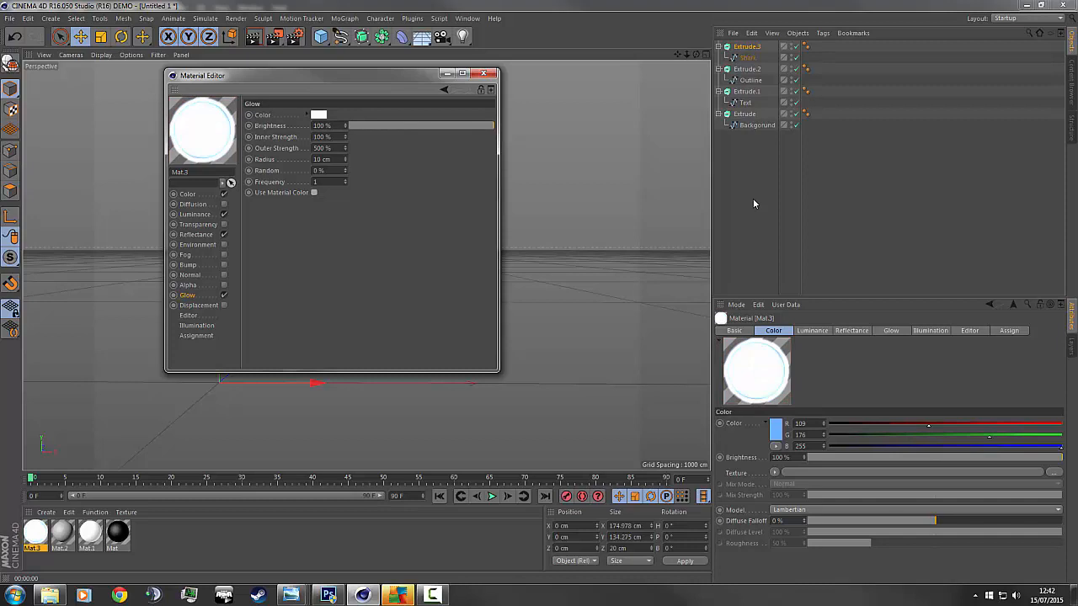
pyautogui.click(318, 114)
pyautogui.click(310, 151)
pyautogui.click(754, 204)
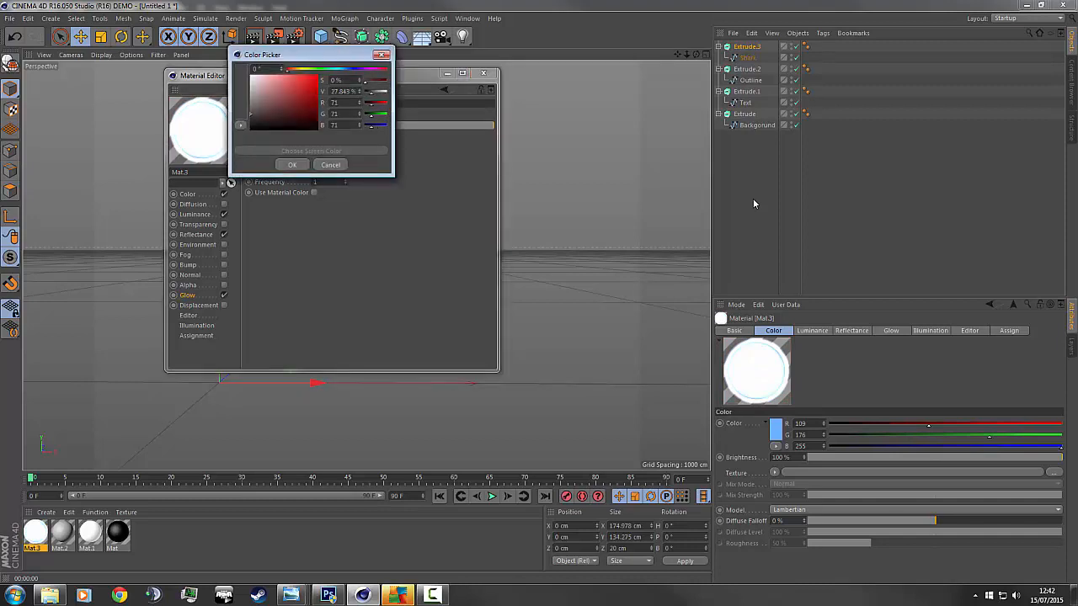
pyautogui.click(776, 429)
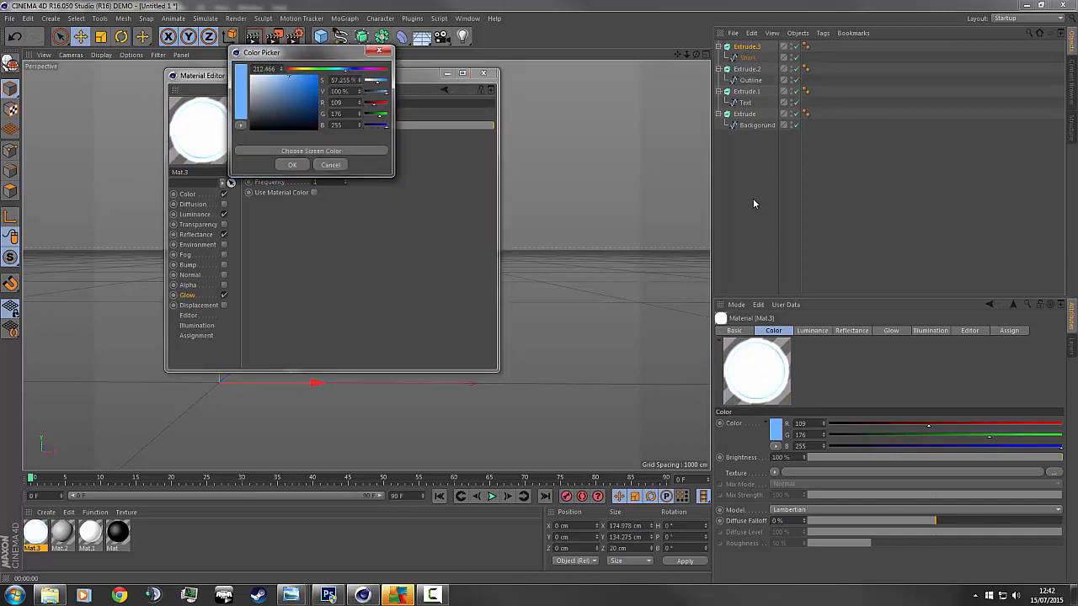
pyautogui.click(292, 164)
pyautogui.moveTo(493, 126); pyautogui.dragTo(429, 126)
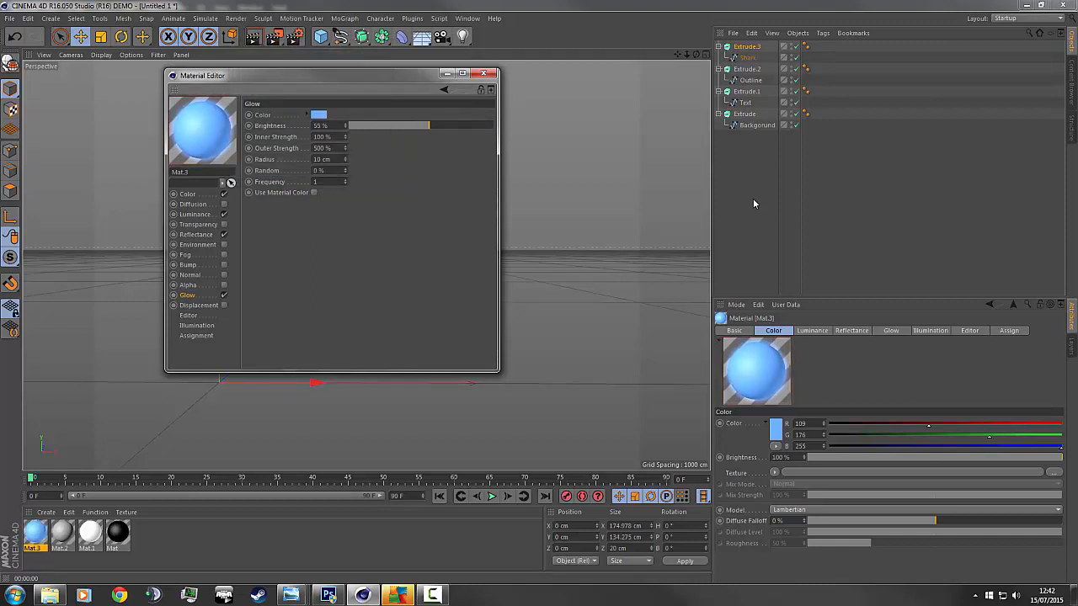
pyautogui.moveTo(429, 125); pyautogui.dragTo(421, 126)
pyautogui.click(483, 73)
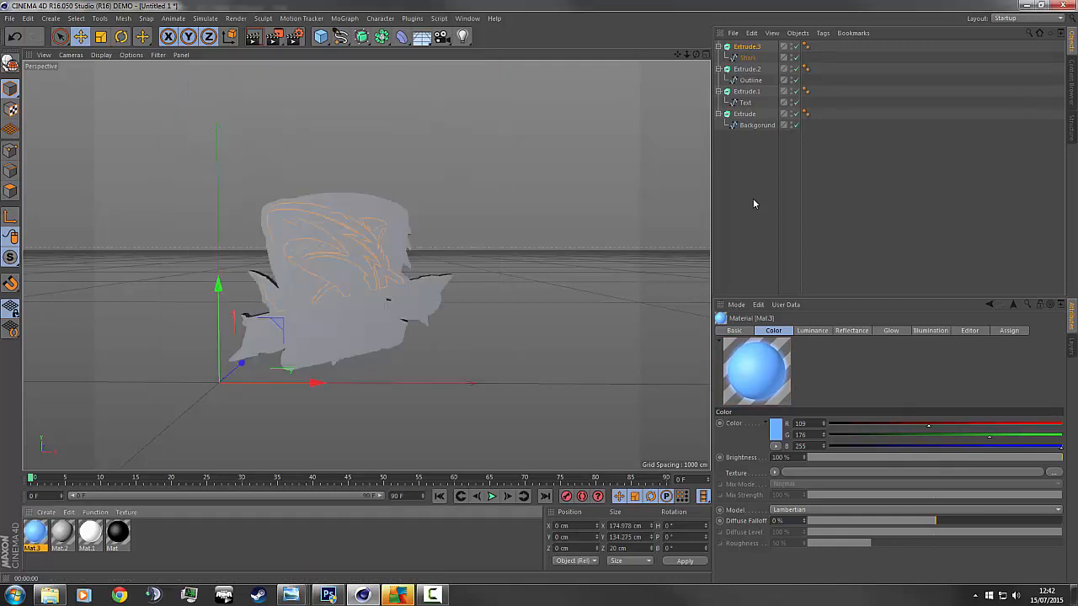
# Make three copies of the blue Mat.3 material in the Material Manager.
pyautogui.hotkey('ctrl', 'v')
pyautogui.hotkey('ctrl', 'v')
pyautogui.hotkey('ctrl', 'v')
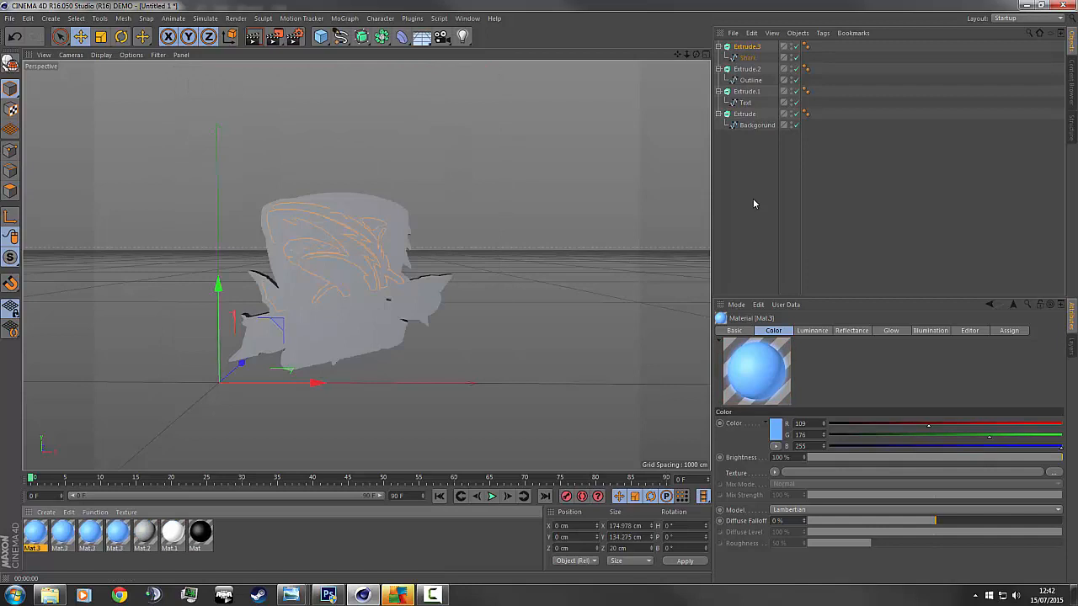
pyautogui.click(90, 533)
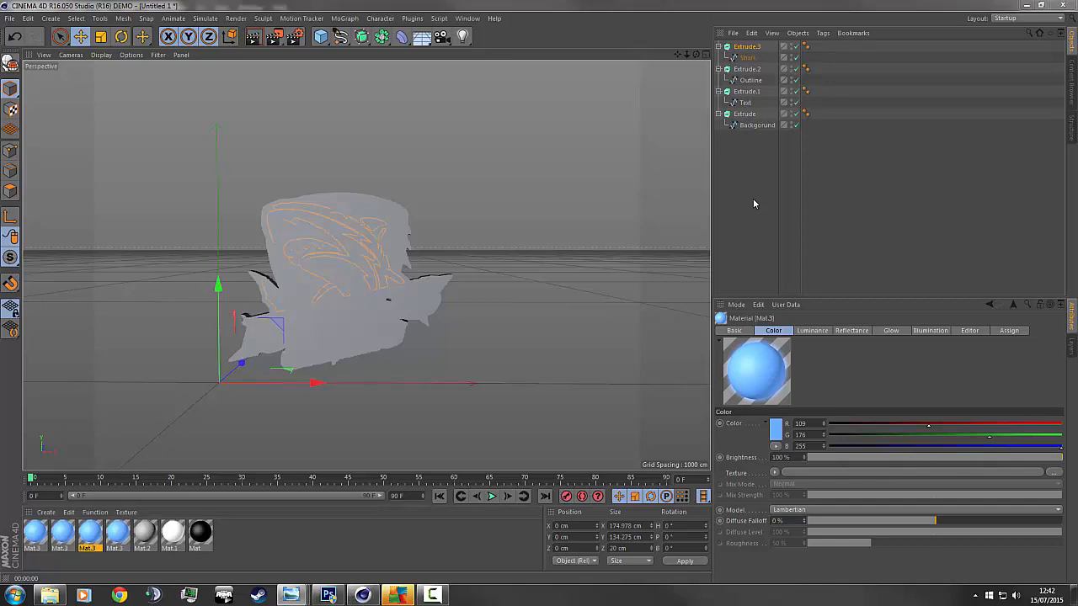
pyautogui.moveTo(292, 595)
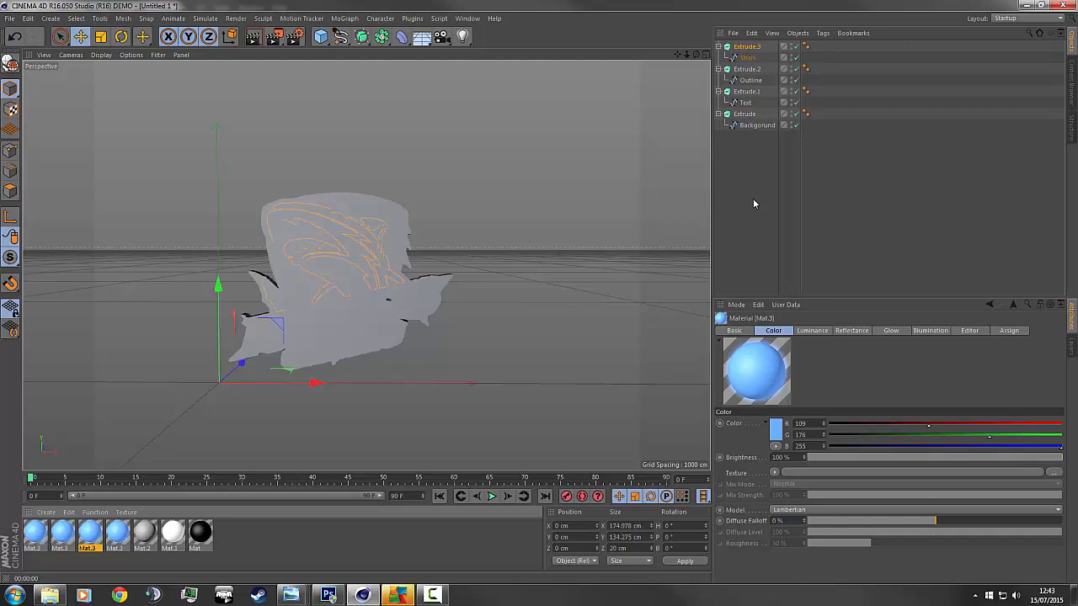
# Check the five-logo reference render, then open a Mat.3 copy's material settings.
pyautogui.press('super+8')
pyautogui.press('super+8')
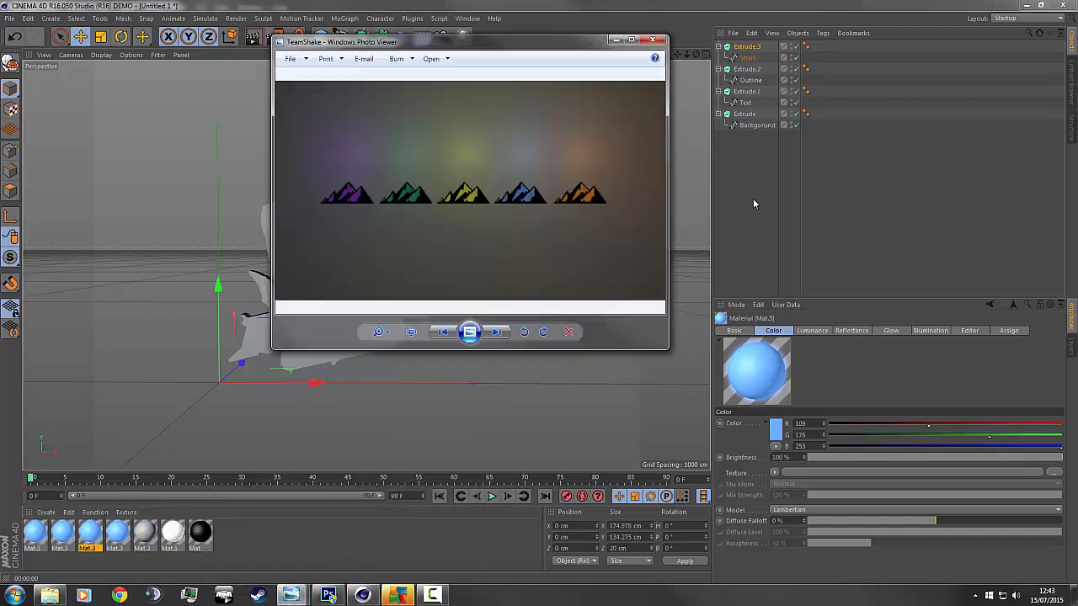
pyautogui.moveTo(505, 41); pyautogui.dragTo(1076, 118)
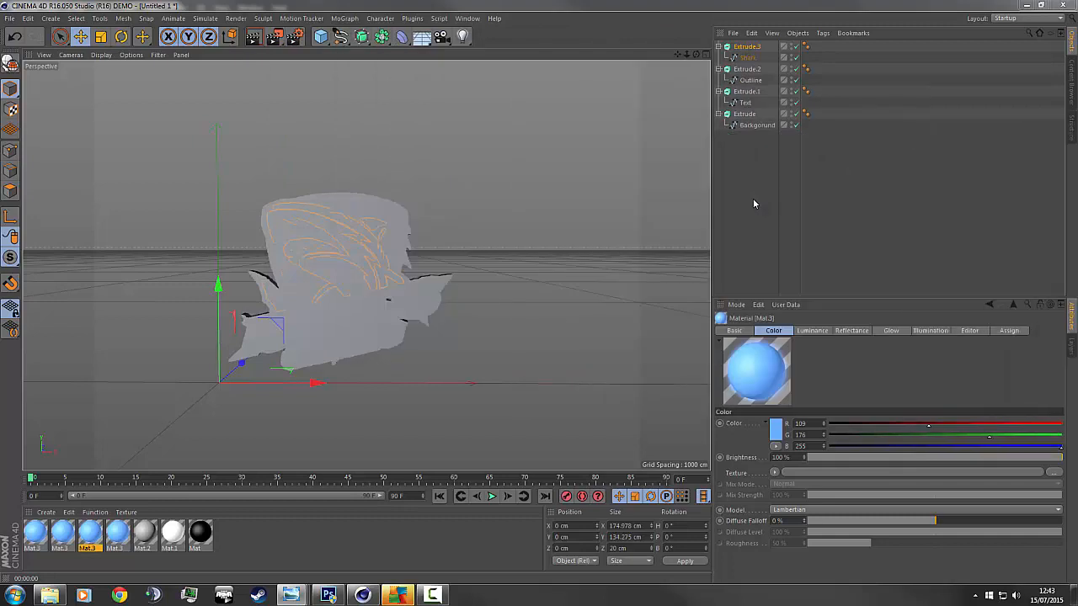
pyautogui.doubleClick(87, 532)
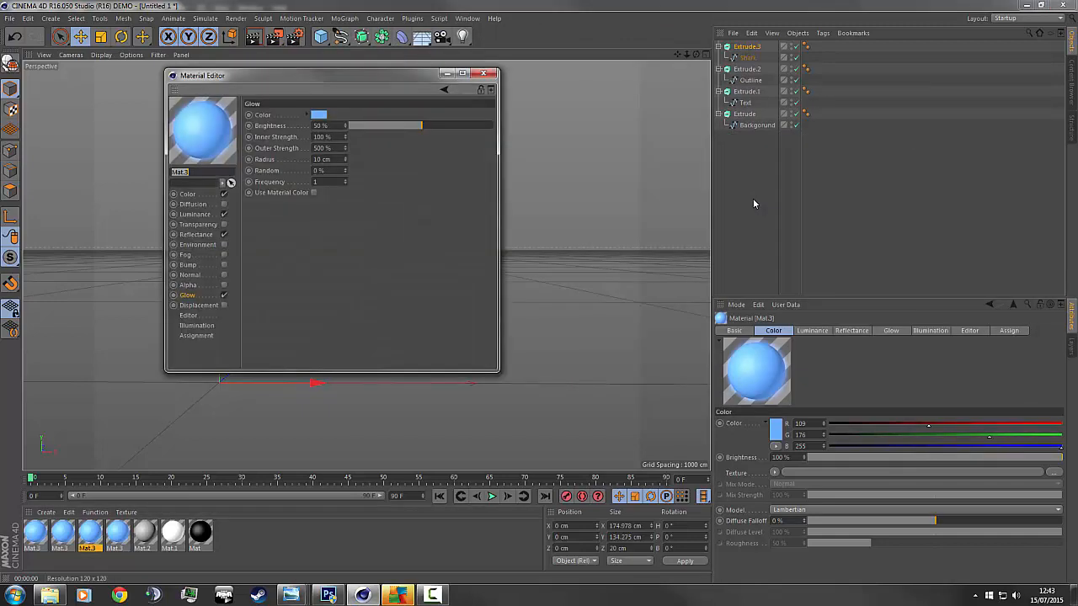
# Set the Mat.3 copy's material colour to yellow.
pyautogui.click(187, 194)
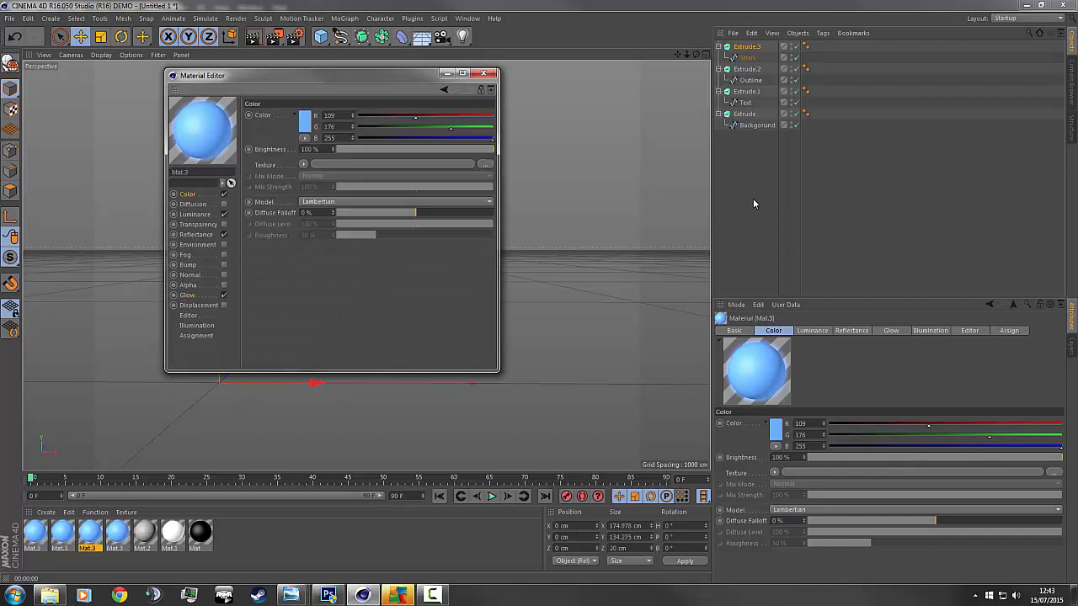
pyautogui.click(304, 120)
pyautogui.moveTo(341, 81); pyautogui.dragTo(296, 82)
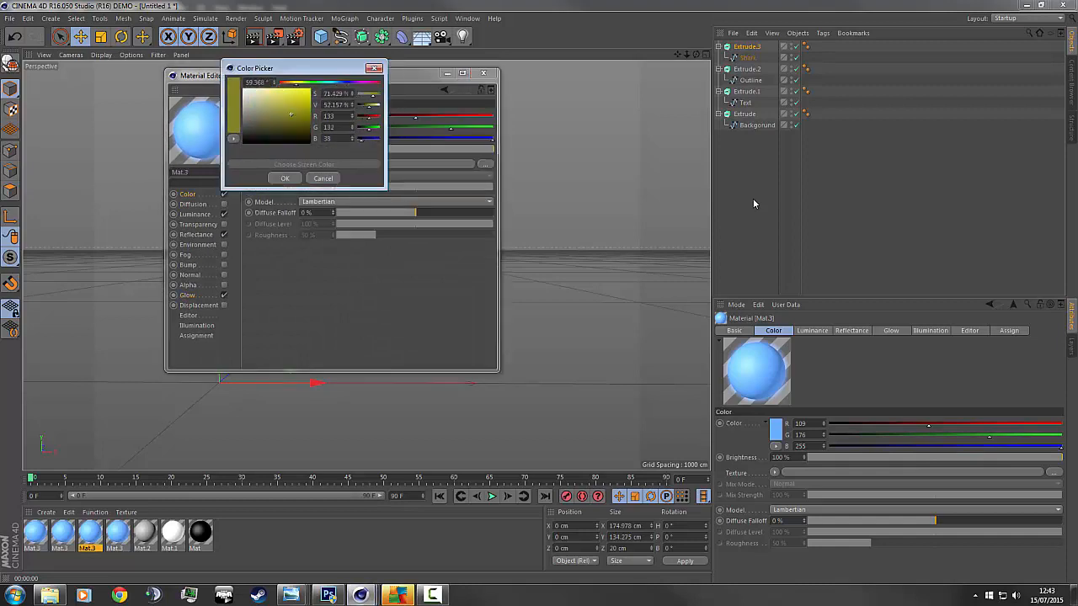
pyautogui.click(398, 595)
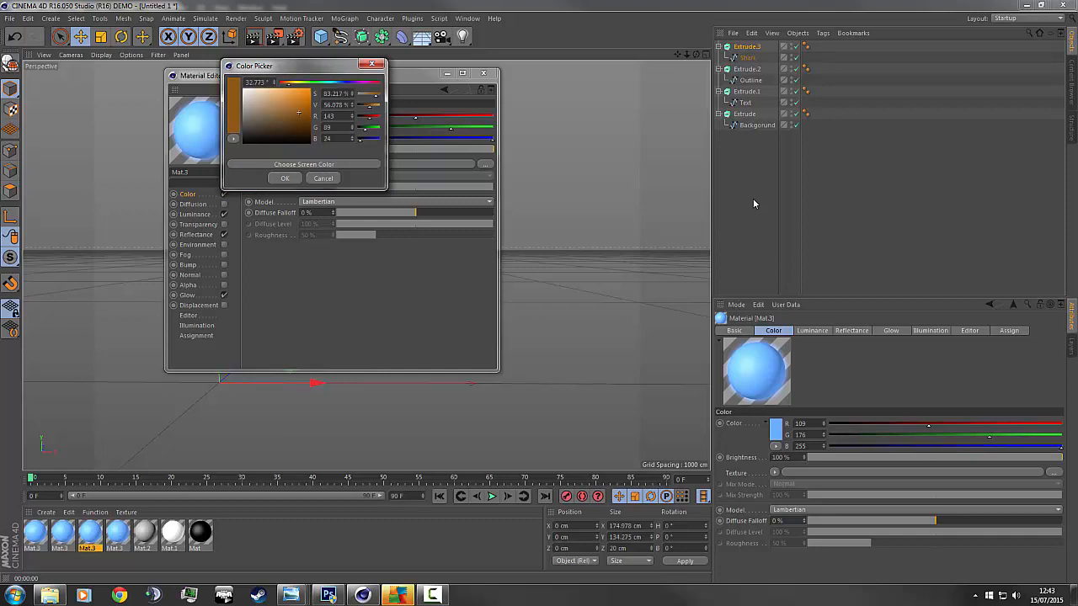
pyautogui.press('Escape')
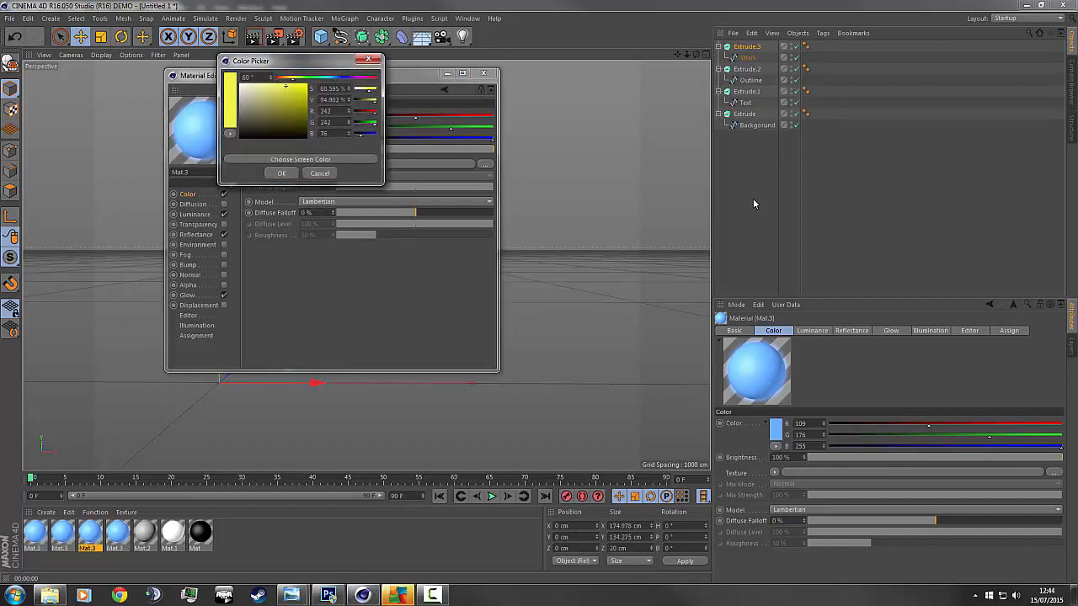
pyautogui.click(281, 172)
# Make the copy's luminance and glow yellow as well, and close the Material Editor.
pyautogui.click(194, 214)
pyautogui.click(300, 120)
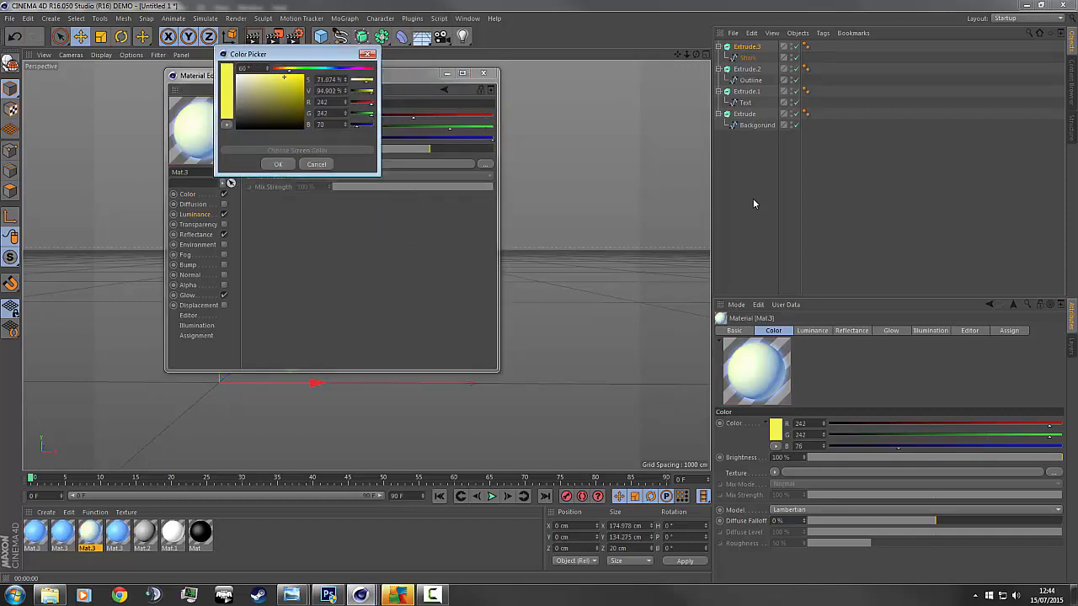
pyautogui.press('Return')
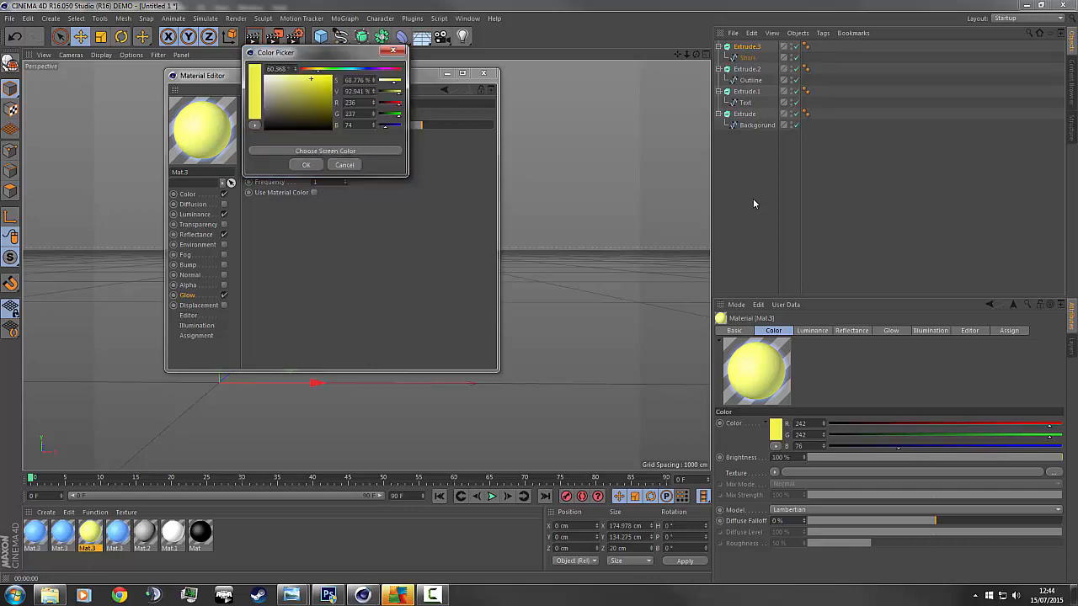
pyautogui.press('Return')
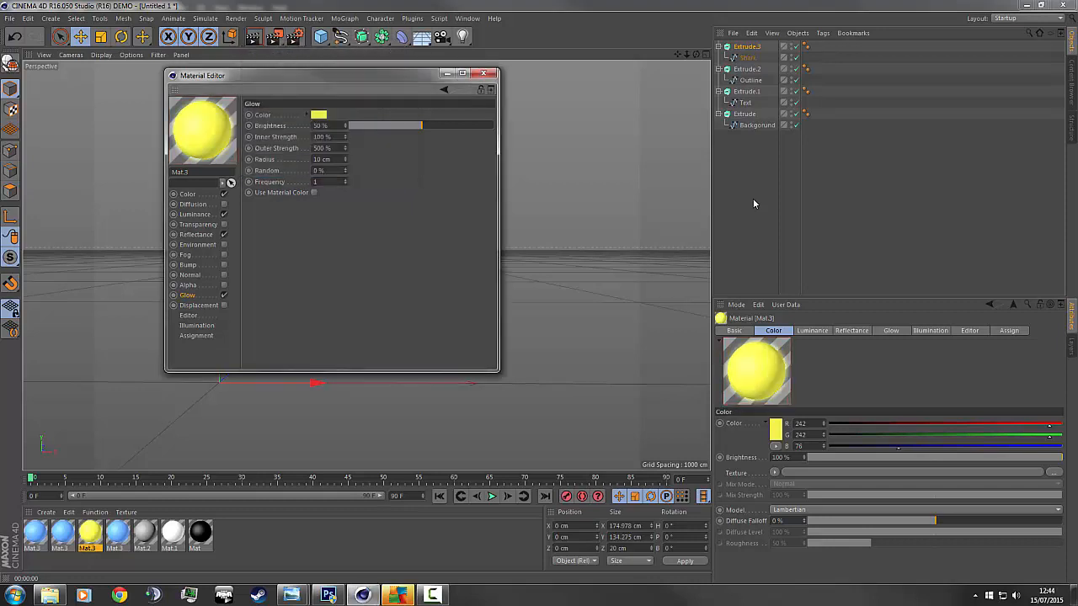
pyautogui.hotkey('alt', 'F4')
pyautogui.press('Left')
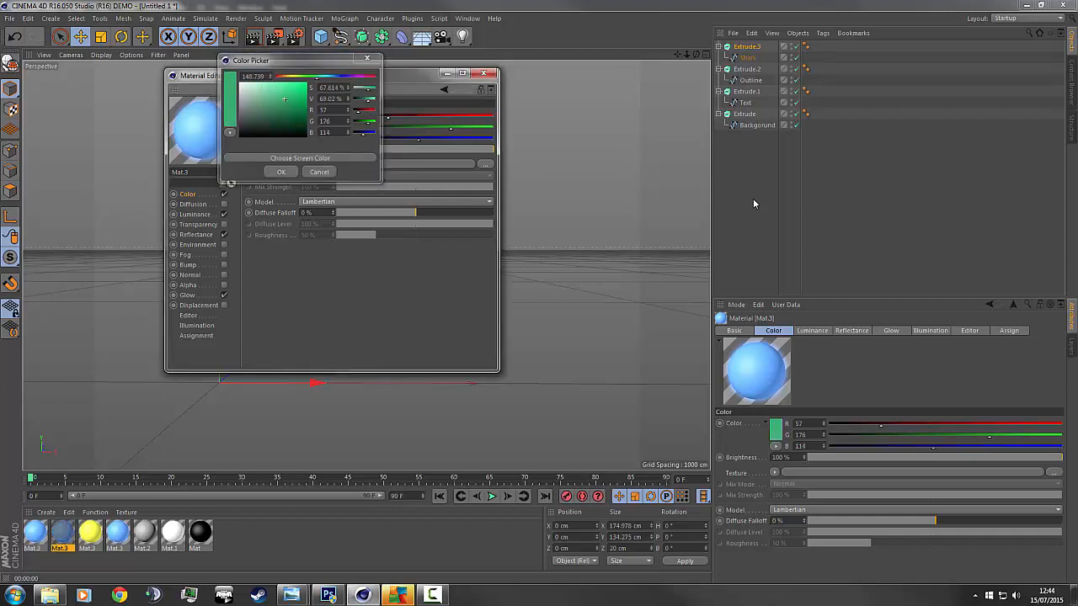
# Give the copied Mat.3 a green colour and green glow, then close the Material Editor.
pyautogui.press('Return')
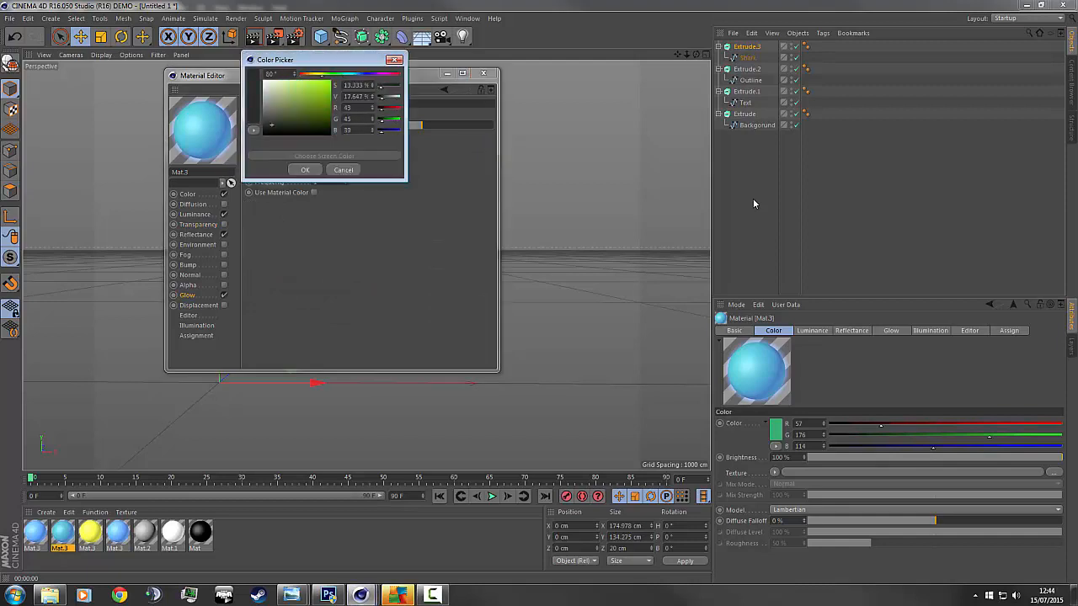
pyautogui.press('Return')
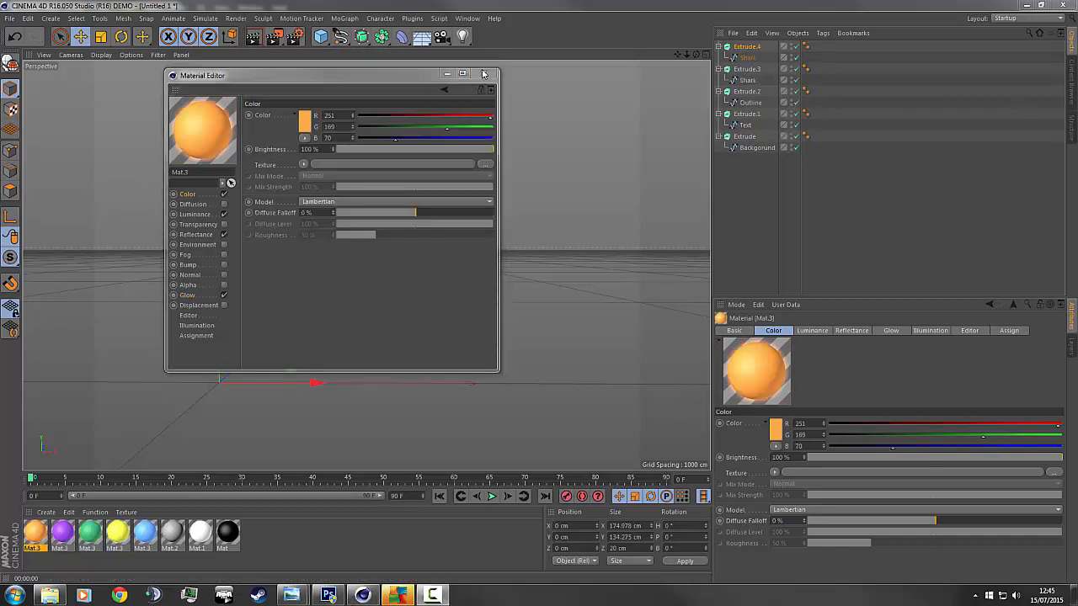
pyautogui.click(484, 74)
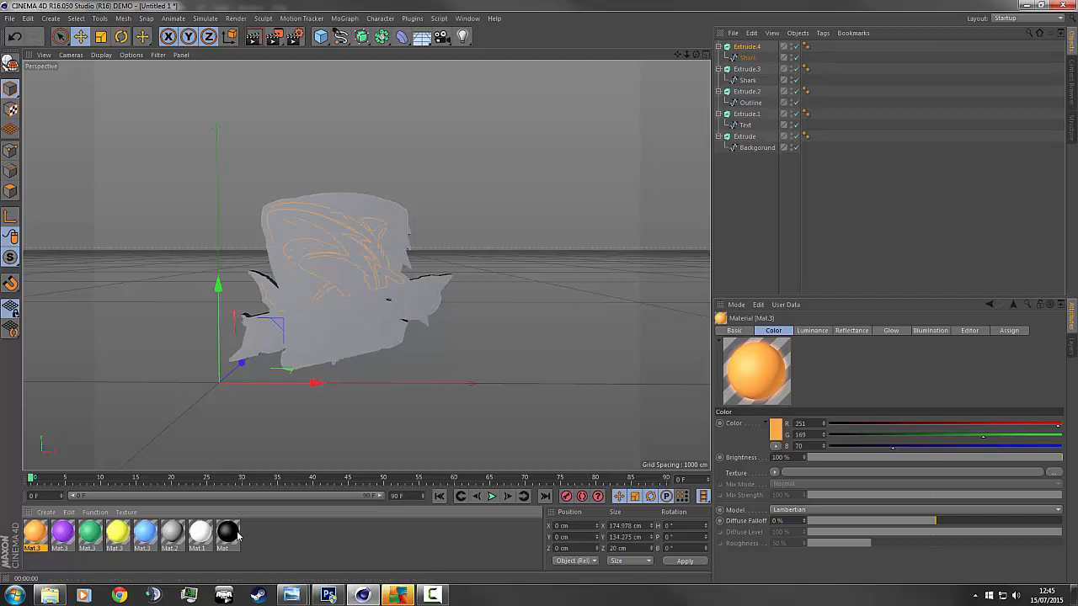
# Apply black Mat to the background extrude, white to the text and grey to the outline.
pyautogui.moveTo(222, 540); pyautogui.dragTo(757, 142)
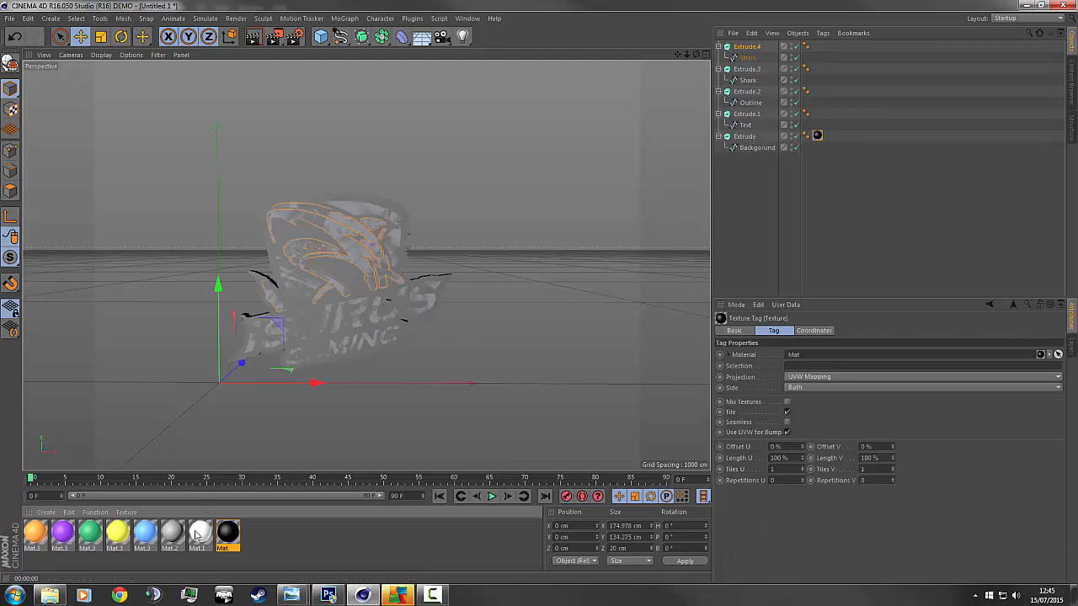
pyautogui.moveTo(734, 103); pyautogui.dragTo(753, 114)
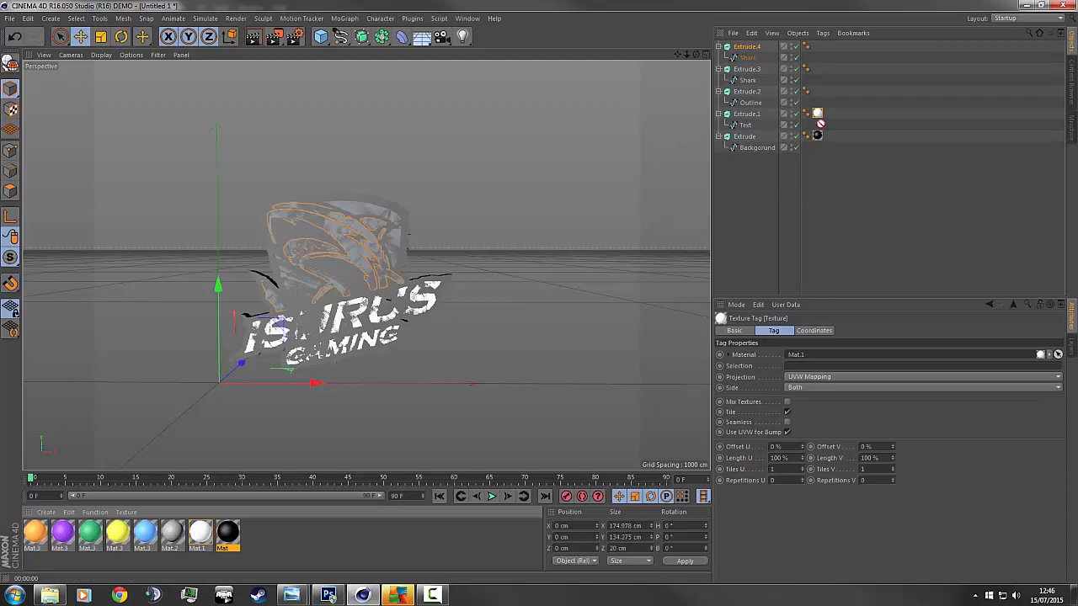
pyautogui.moveTo(758, 94); pyautogui.dragTo(759, 94)
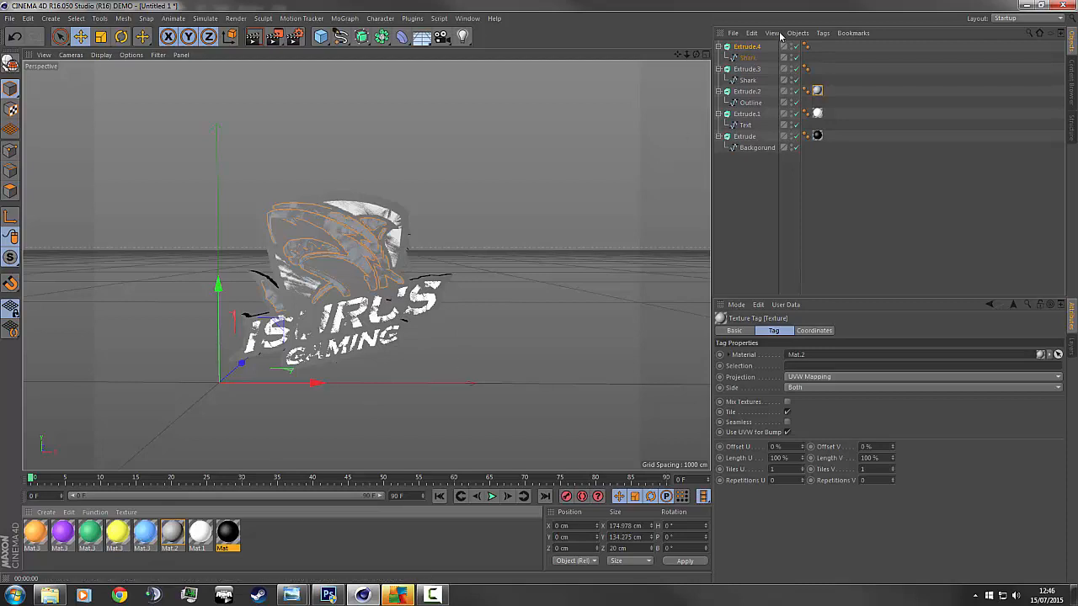
# Delete the duplicate Extrude.4 and apply the blue Mat.3 to the shark extrude.
pyautogui.click(745, 47)
pyautogui.press('Delete')
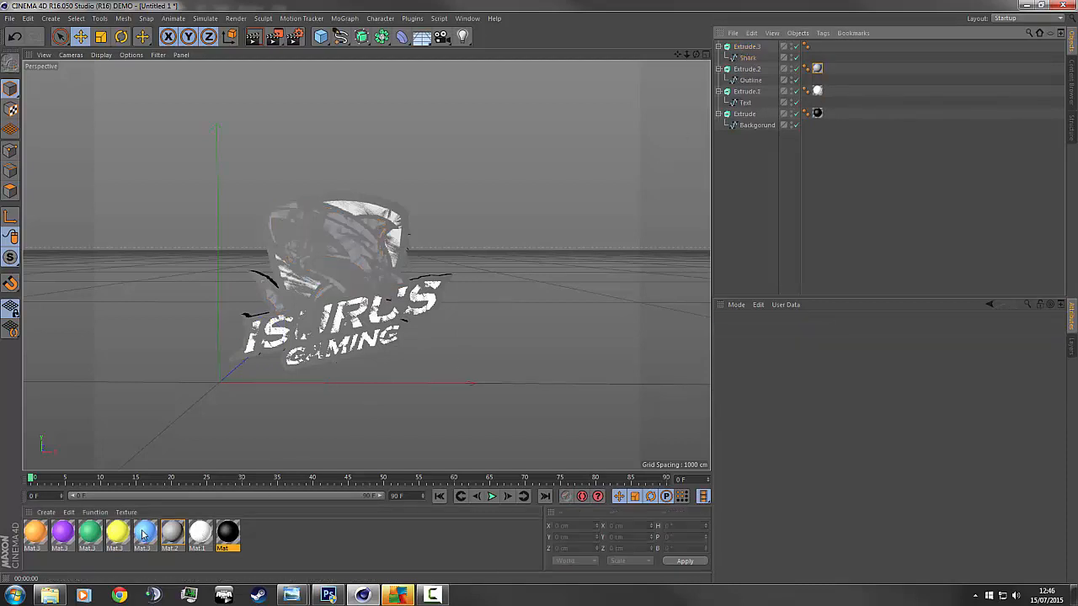
pyautogui.moveTo(143, 535); pyautogui.dragTo(689, 155)
pyautogui.moveTo(768, 52); pyautogui.dragTo(751, 48)
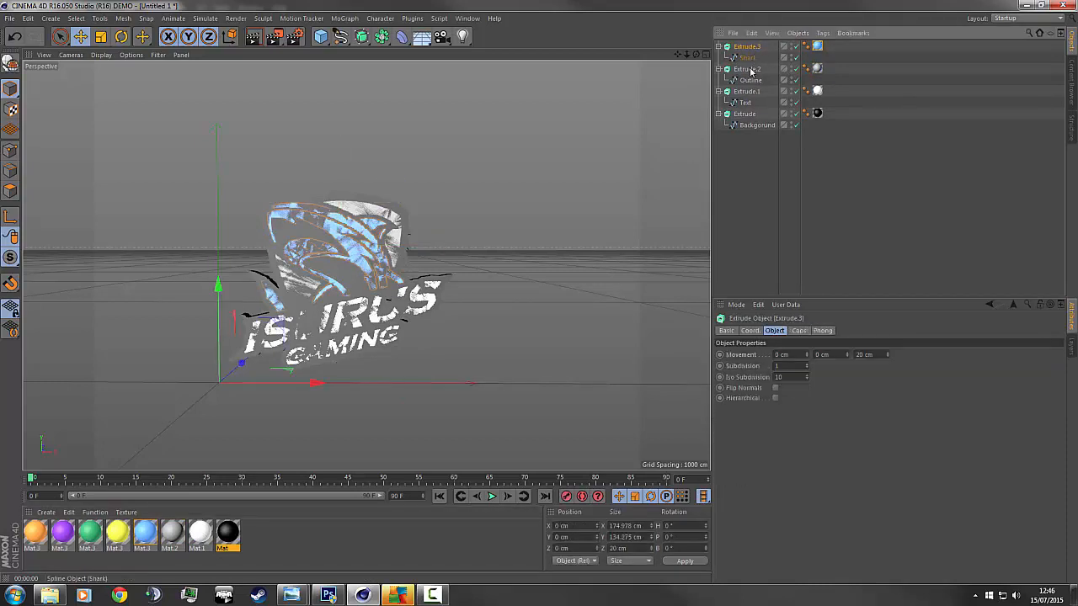
# Shift the three front extrudes -4.69 cm along Z so they stop overlapping.
pyautogui.keyDown('ctrl'); pyautogui.click(750, 71); pyautogui.keyUp('ctrl')
pyautogui.keyDown('ctrl'); pyautogui.click(749, 94); pyautogui.keyUp('ctrl')
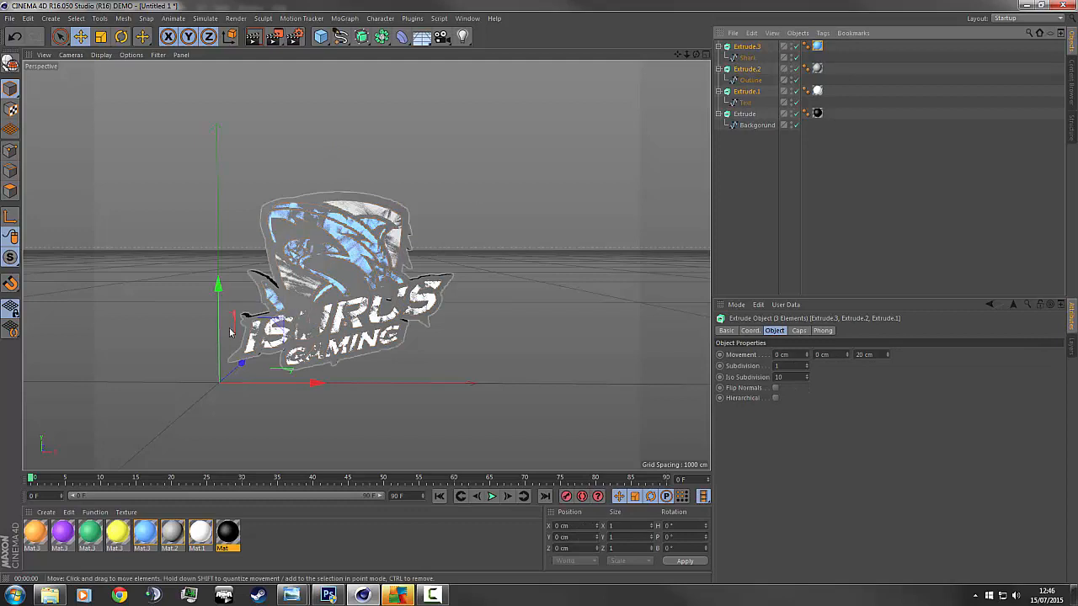
pyautogui.moveTo(240, 365); pyautogui.dragTo(240, 366)
pyautogui.click(905, 203)
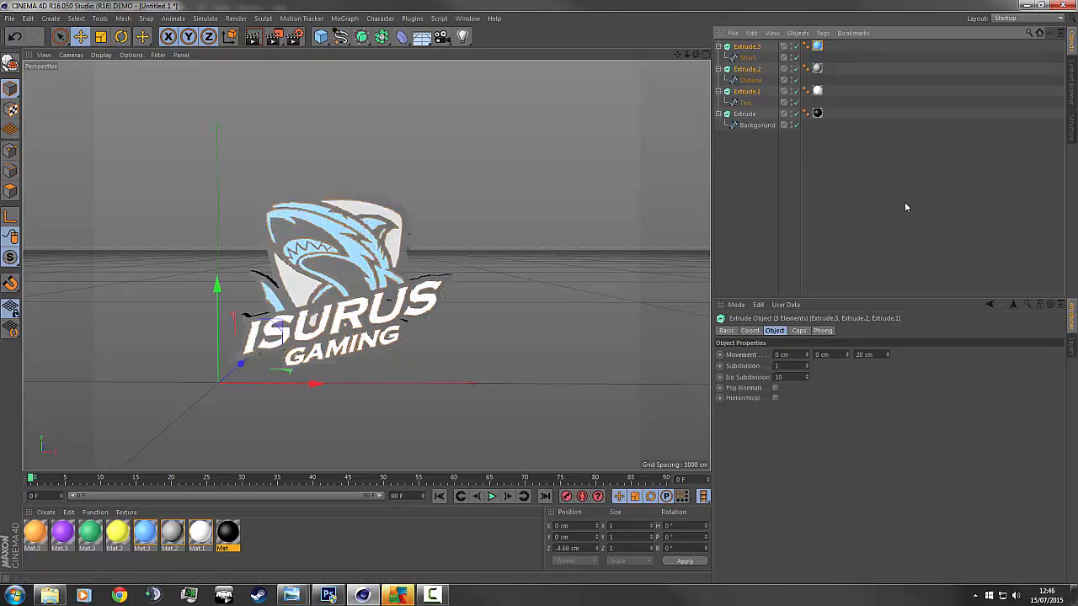
pyautogui.click(253, 37)
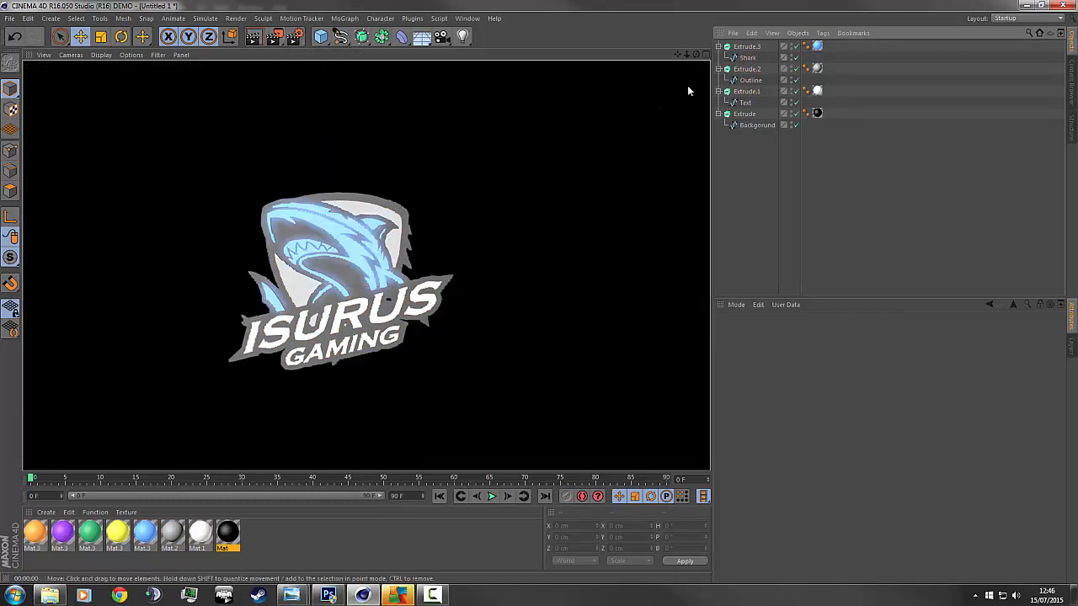
pyautogui.moveTo(695, 55); pyautogui.dragTo(589, 101)
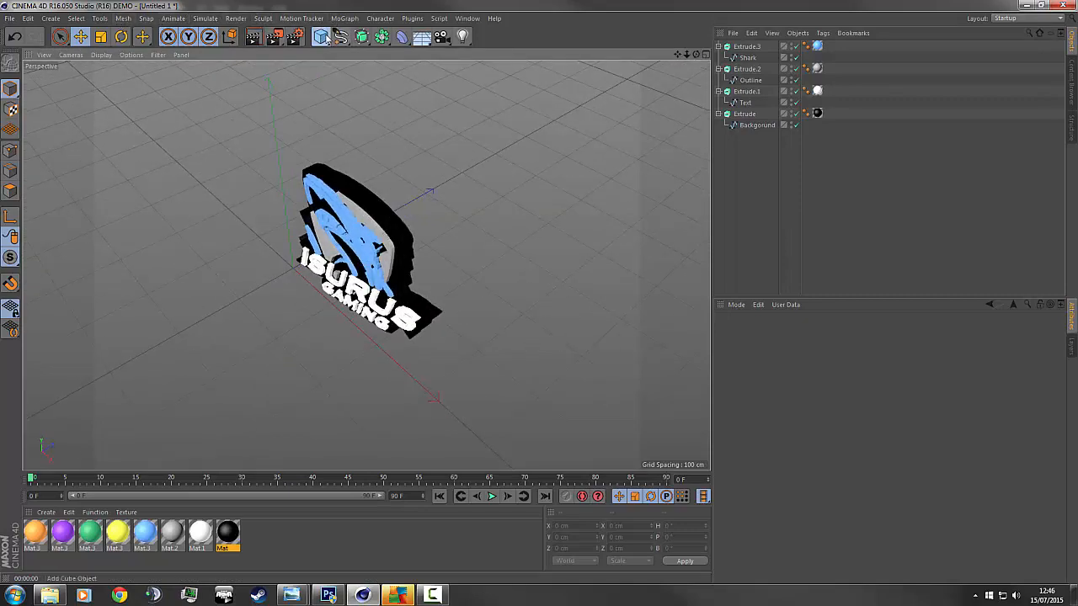
# Add a Plane object and move it behind the logo.
pyautogui.moveTo(323, 37); pyautogui.dragTo(429, 72)
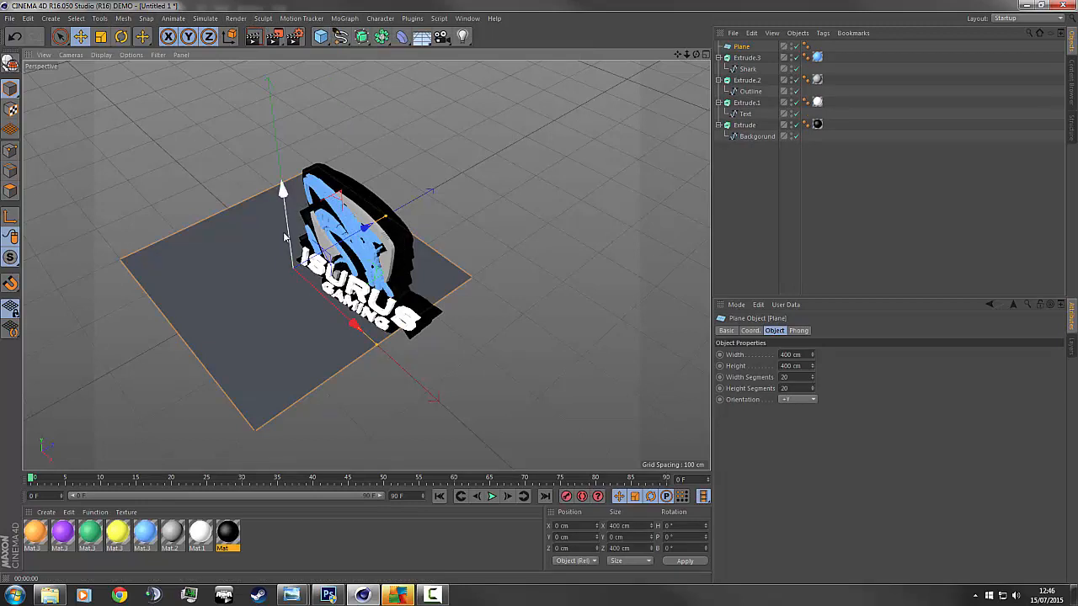
pyautogui.moveTo(285, 239); pyautogui.dragTo(286, 188)
pyautogui.moveTo(354, 188); pyautogui.dragTo(496, 150)
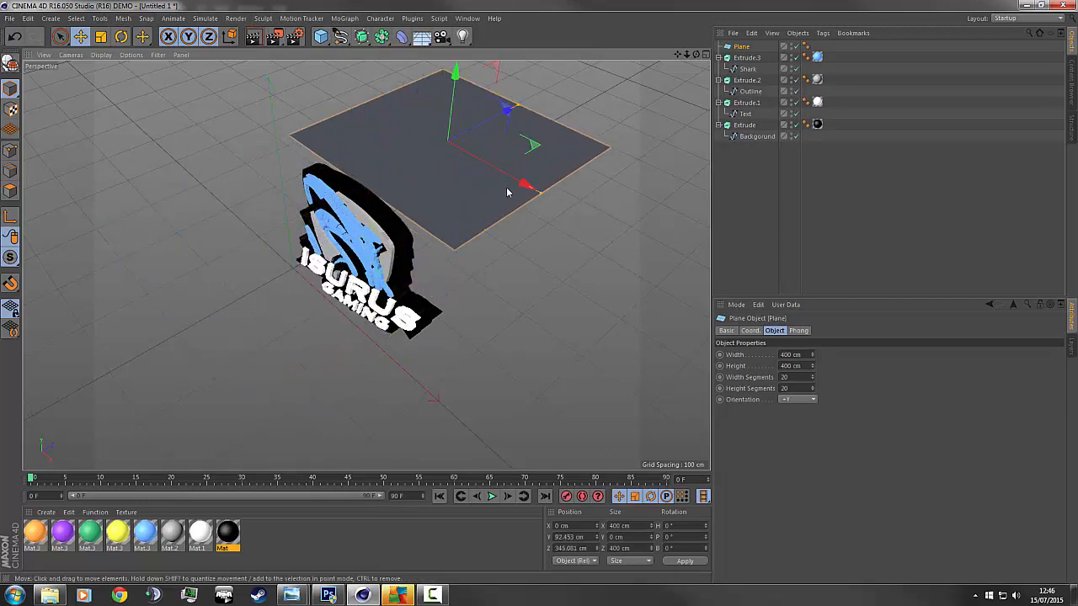
pyautogui.moveTo(507, 192); pyautogui.dragTo(570, 207)
pyautogui.moveTo(558, 137); pyautogui.dragTo(513, 164)
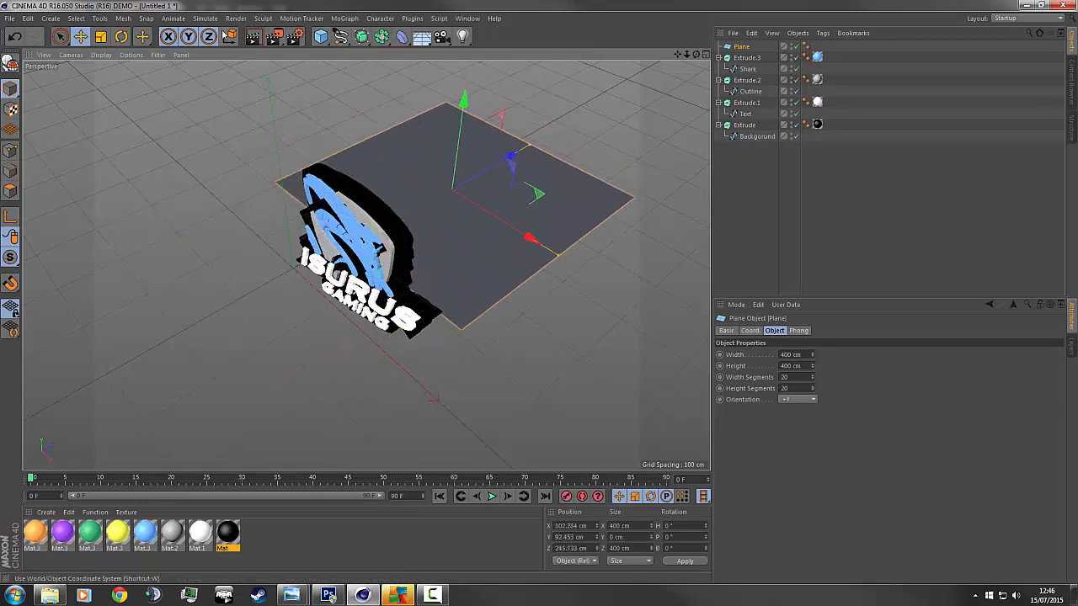
# Rotate the plane upright to about P 90° behind the logo.
pyautogui.click(121, 36)
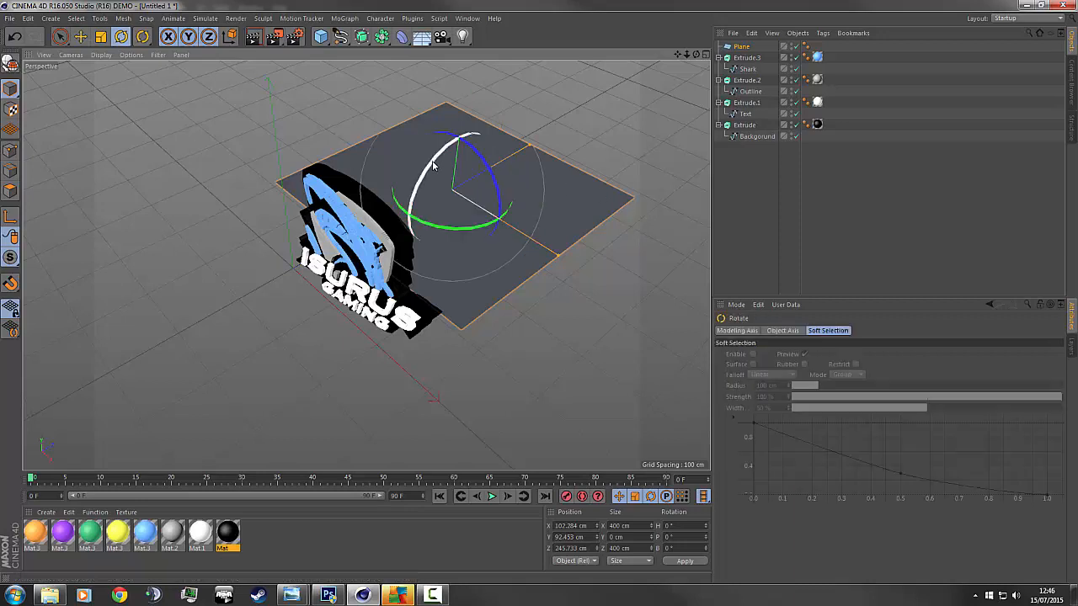
pyautogui.moveTo(432, 165)
pyautogui.mouseDown()
pyautogui.moveTo(417, 185)
pyautogui.moveTo(408, 173)
pyautogui.moveTo(429, 152)
pyautogui.mouseUp()
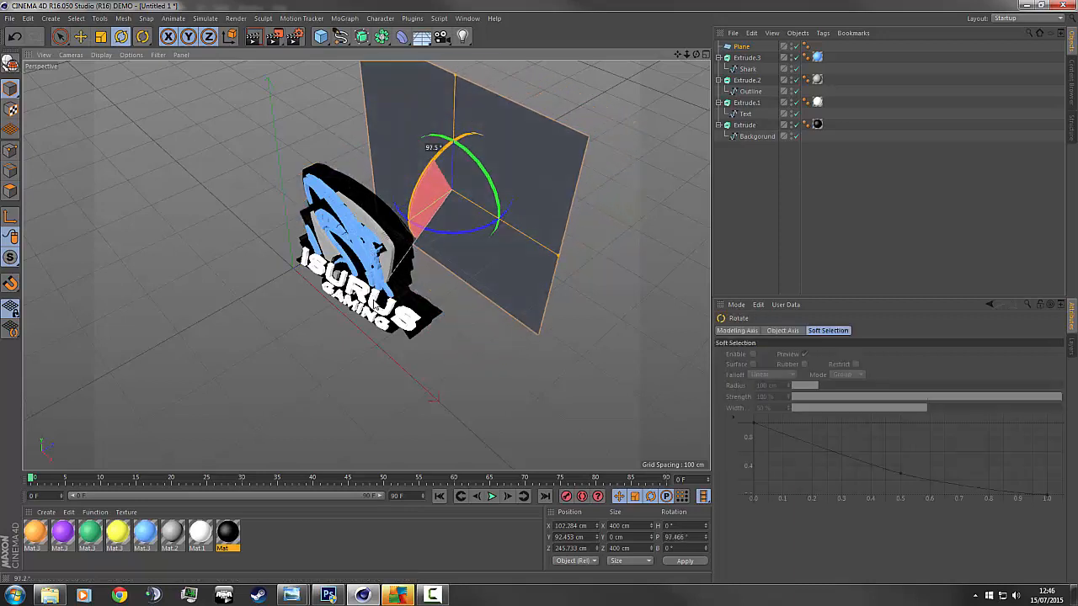
pyautogui.moveTo(374, 303); pyautogui.dragTo(390, 273)
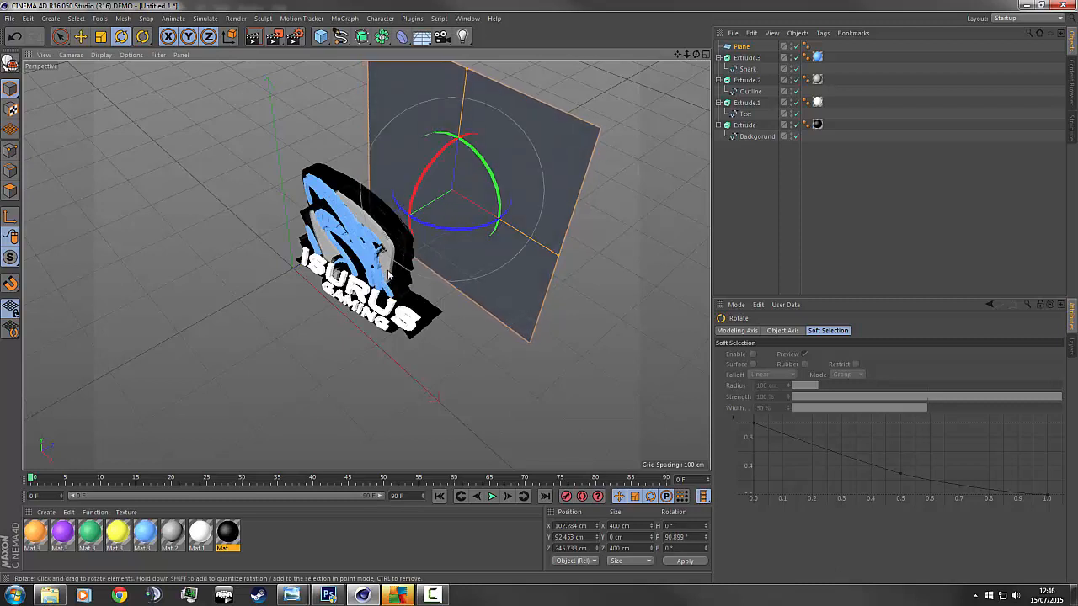
# Scale the plane up to about 42081 cm wide and move it closer behind the logo.
pyautogui.click(100, 36)
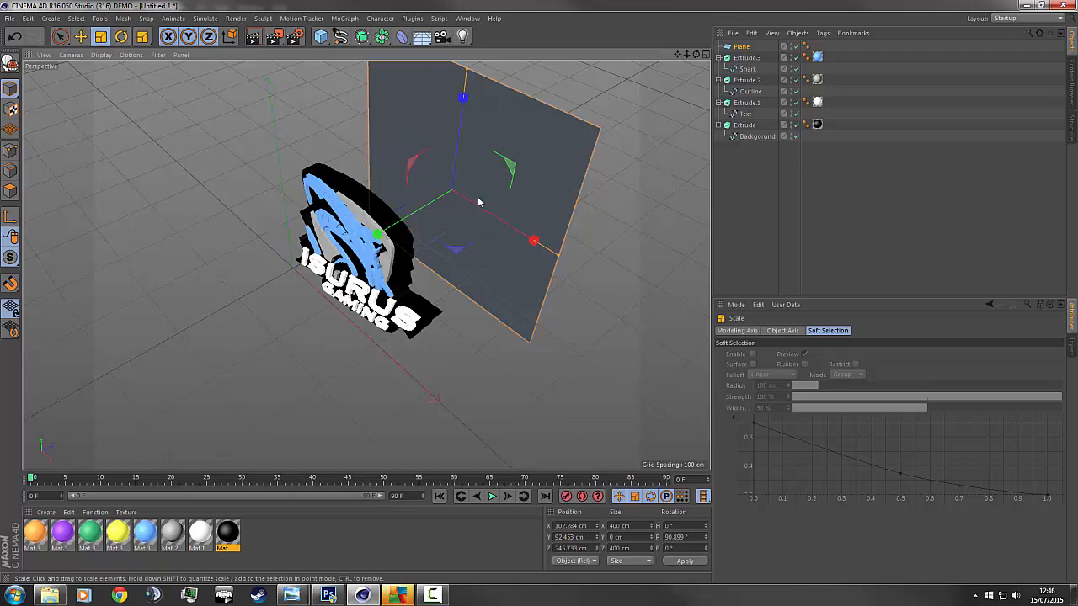
pyautogui.moveTo(479, 202); pyautogui.dragTo(674, 224)
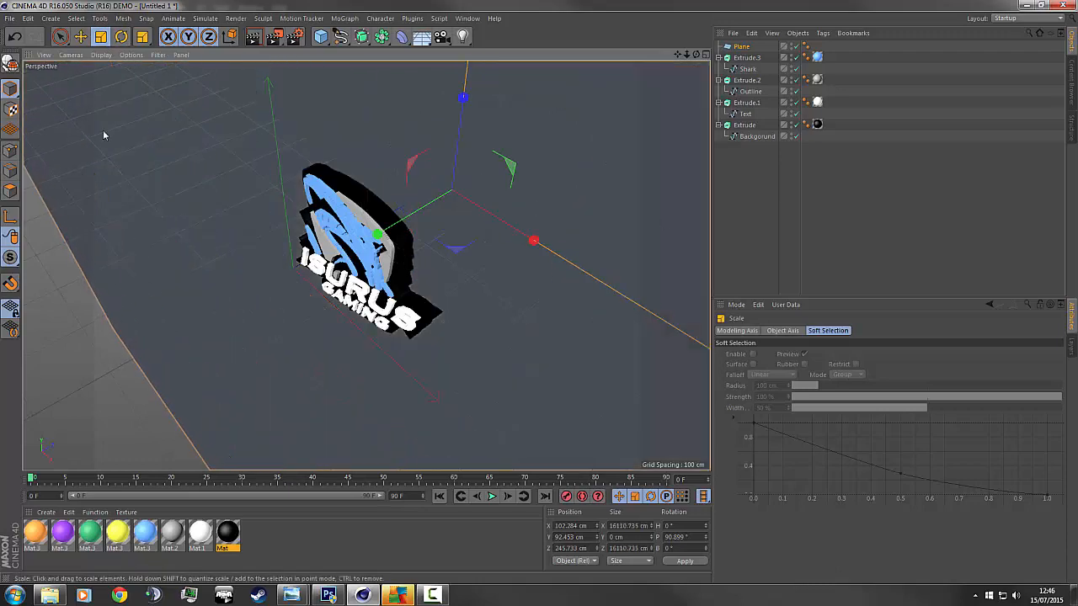
pyautogui.moveTo(103, 135); pyautogui.dragTo(240, 135)
pyautogui.moveTo(697, 55); pyautogui.dragTo(491, 46)
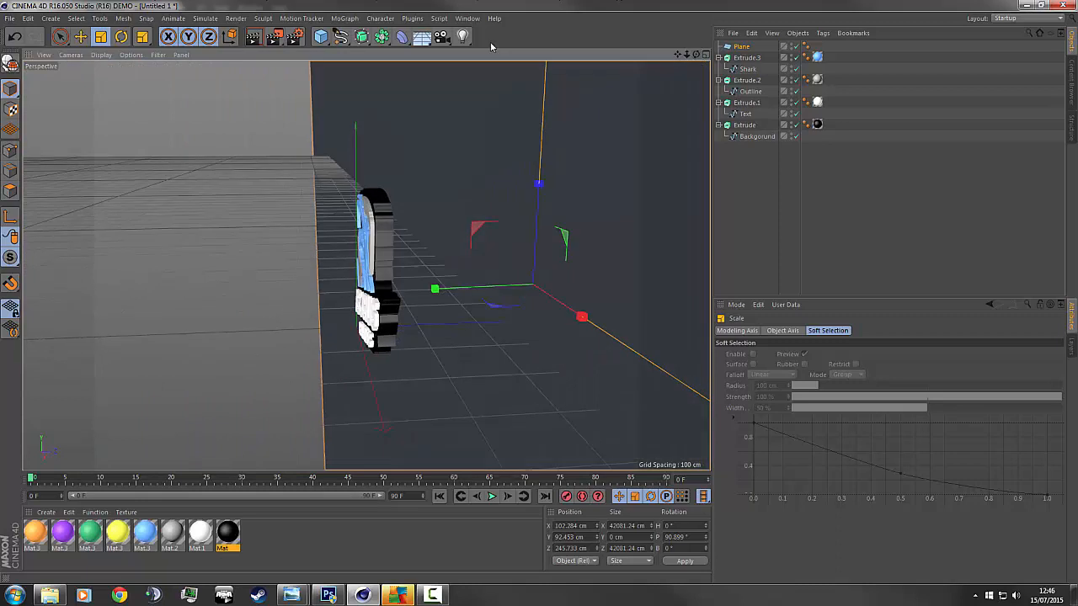
pyautogui.click(80, 36)
pyautogui.moveTo(458, 283); pyautogui.dragTo(335, 286)
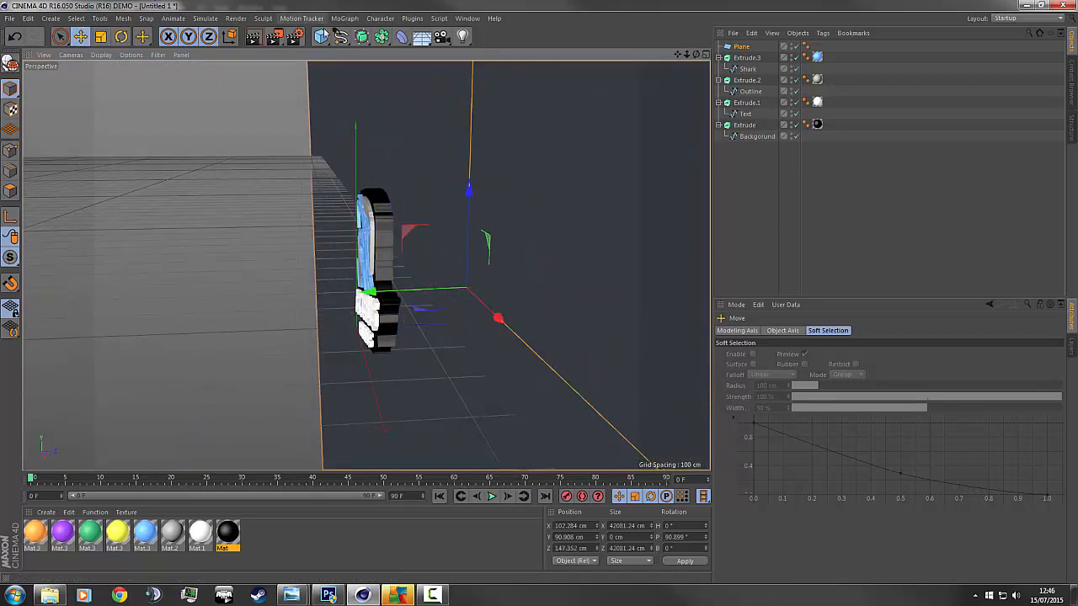
# Add an omni light and move it up and toward the front right of the logo.
pyautogui.click(463, 37)
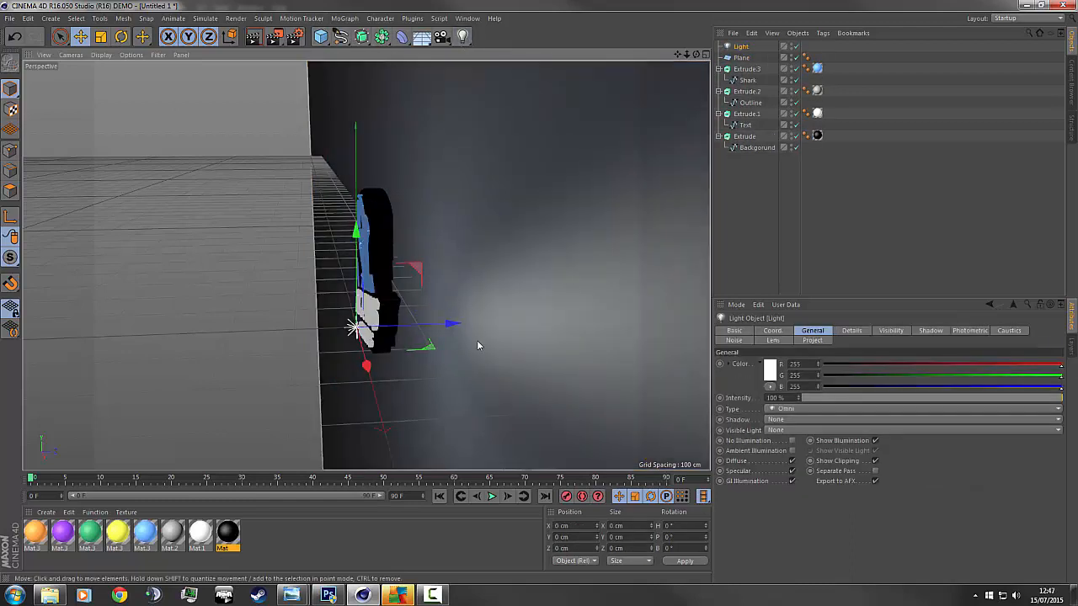
pyautogui.keyDown('alt'); pyautogui.moveTo(477, 346); pyautogui.dragTo(418, 337); pyautogui.keyUp('alt')
pyautogui.moveTo(402, 373); pyautogui.dragTo(438, 418)
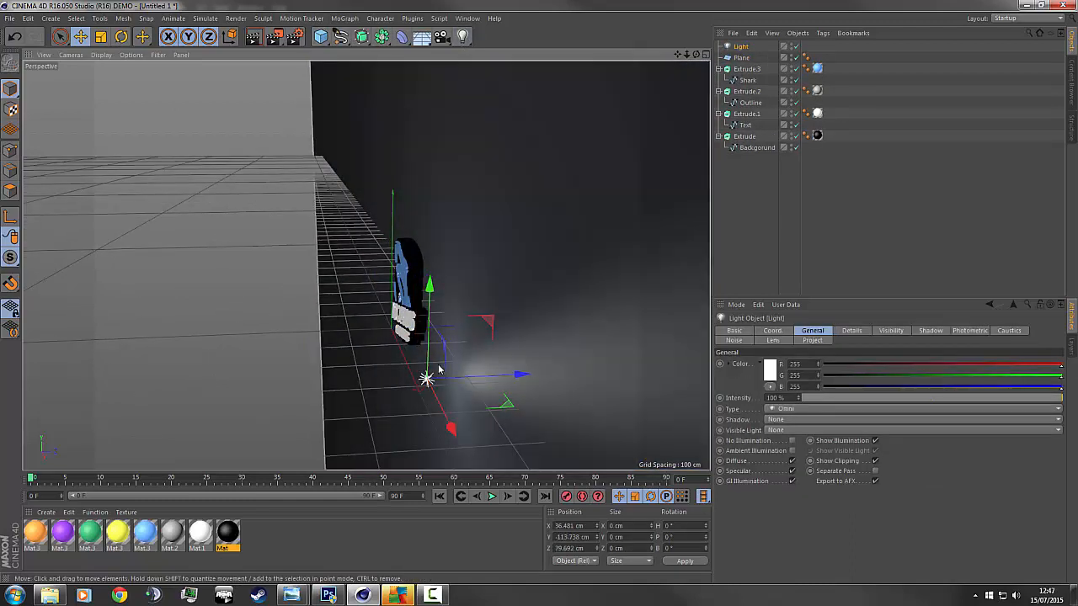
pyautogui.moveTo(432, 313); pyautogui.dragTo(477, 329)
pyautogui.moveTo(705, 56); pyautogui.dragTo(367, 265)
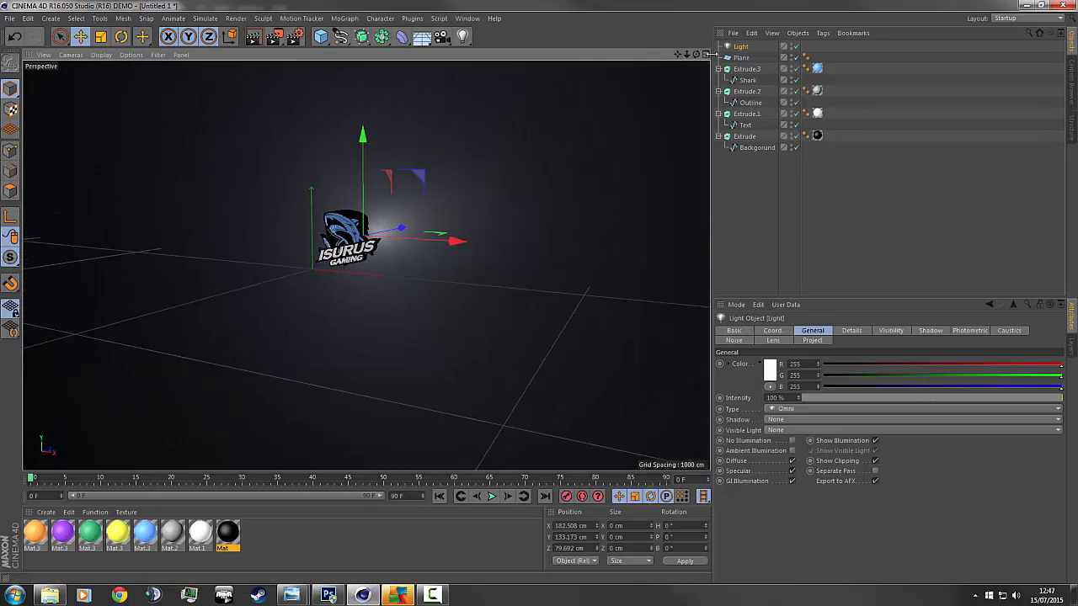
pyautogui.moveTo(695, 55); pyautogui.dragTo(366, 265)
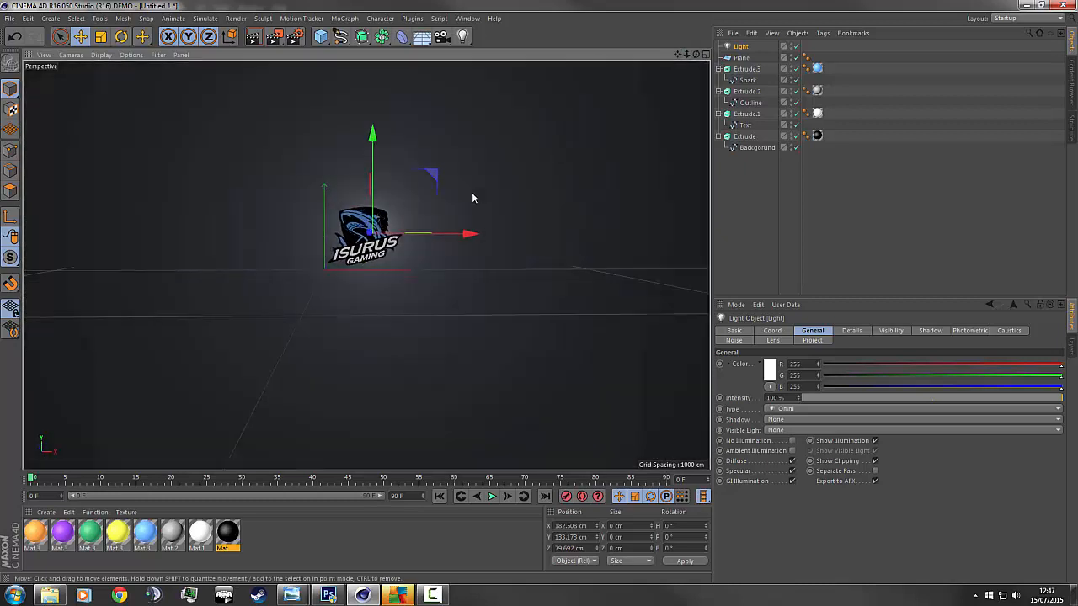
pyautogui.moveTo(449, 243); pyautogui.dragTo(447, 241)
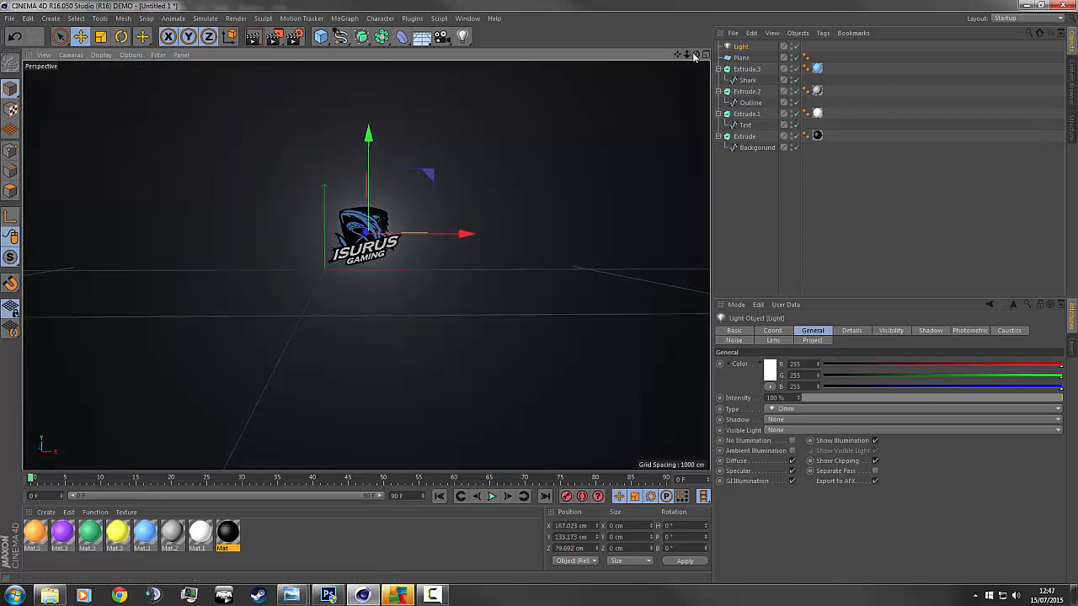
# Place the light higher and in front of the logo, around X 167 cm, Y 306 cm.
pyautogui.moveTo(694, 55); pyautogui.dragTo(395, 227)
pyautogui.moveTo(696, 54); pyautogui.dragTo(854, 12)
pyautogui.moveTo(686, 55); pyautogui.dragTo(688, 58)
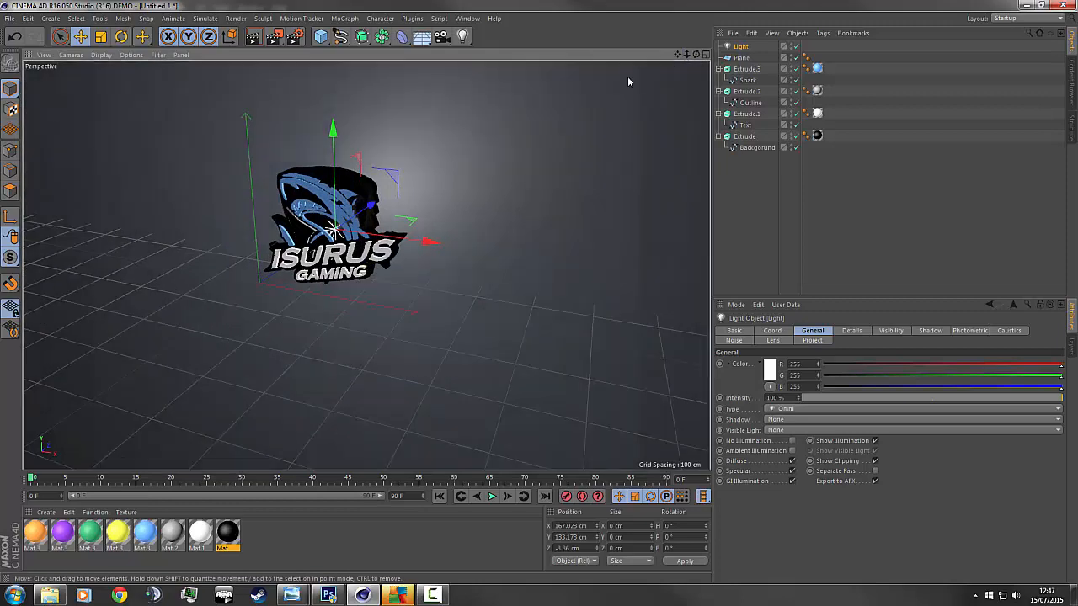
pyautogui.moveTo(374, 217); pyautogui.dragTo(208, 154)
pyautogui.click(769, 185)
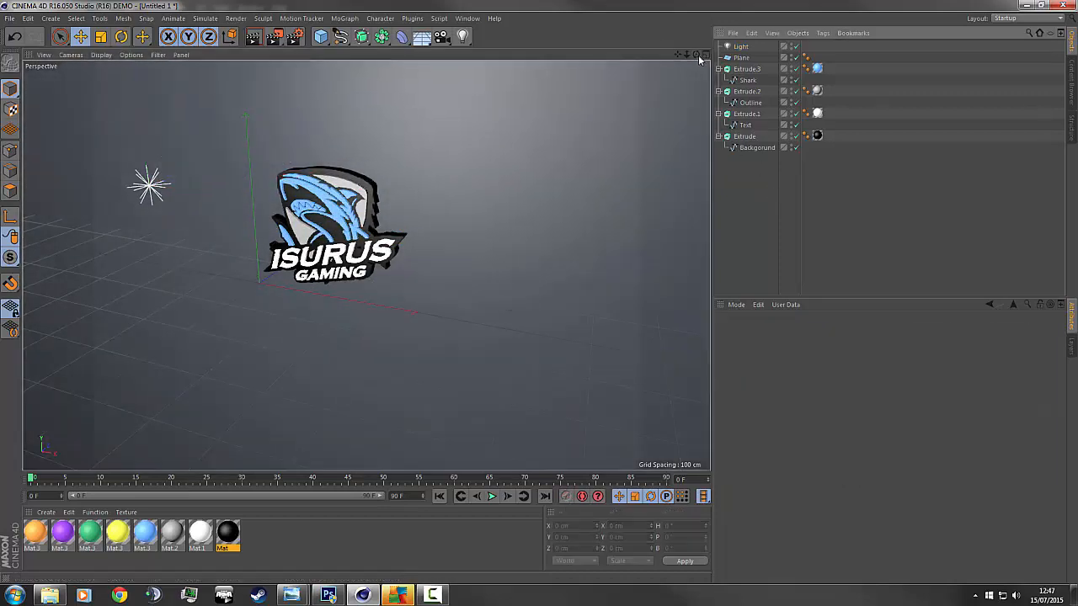
pyautogui.moveTo(700, 59); pyautogui.dragTo(700, 59)
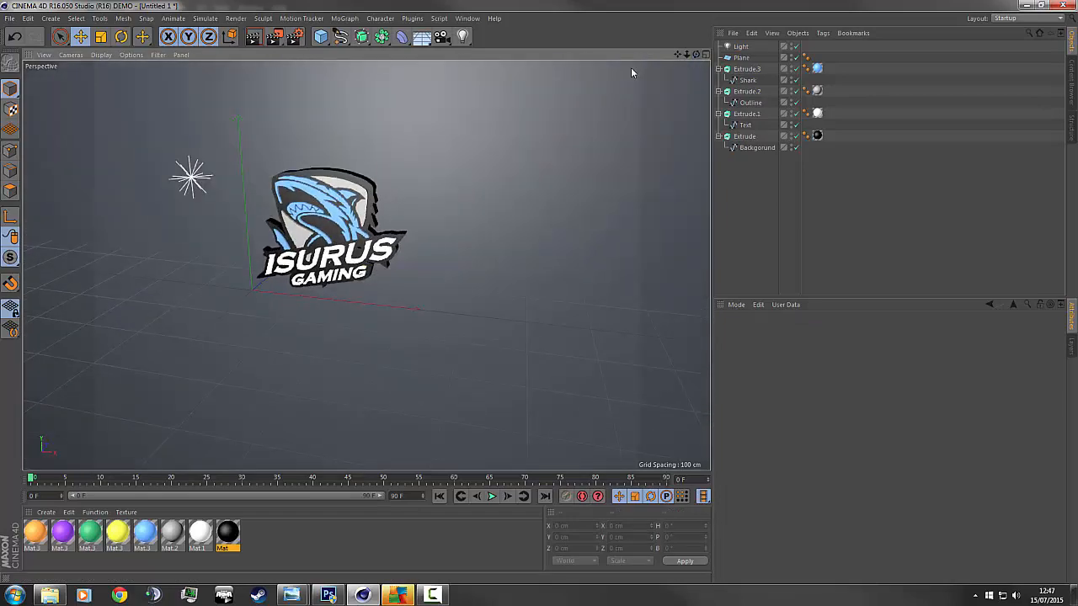
pyautogui.click(740, 47)
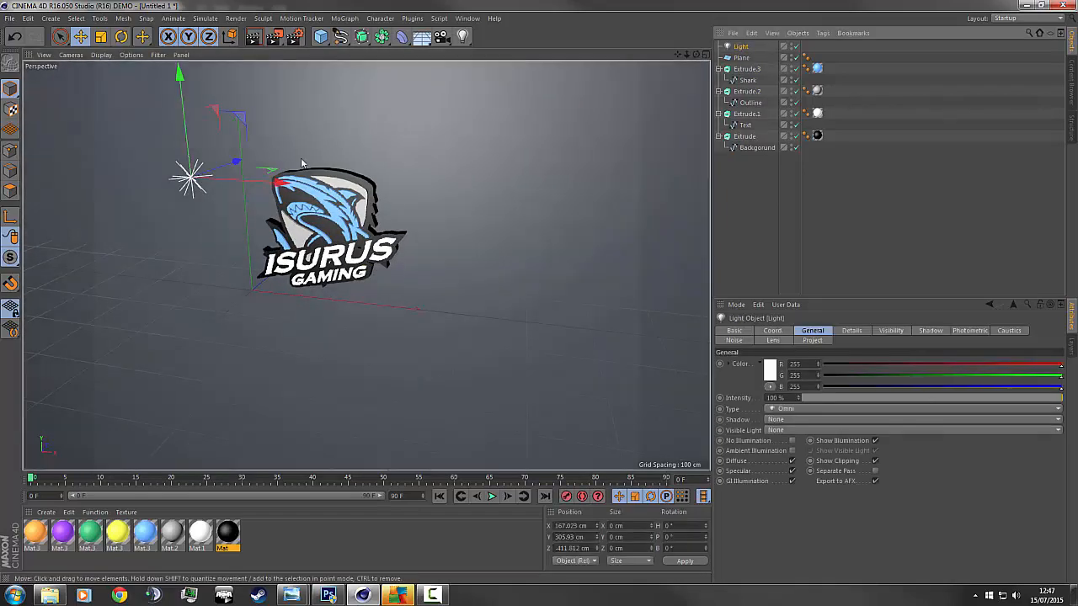
pyautogui.moveTo(230, 163); pyautogui.dragTo(317, 128)
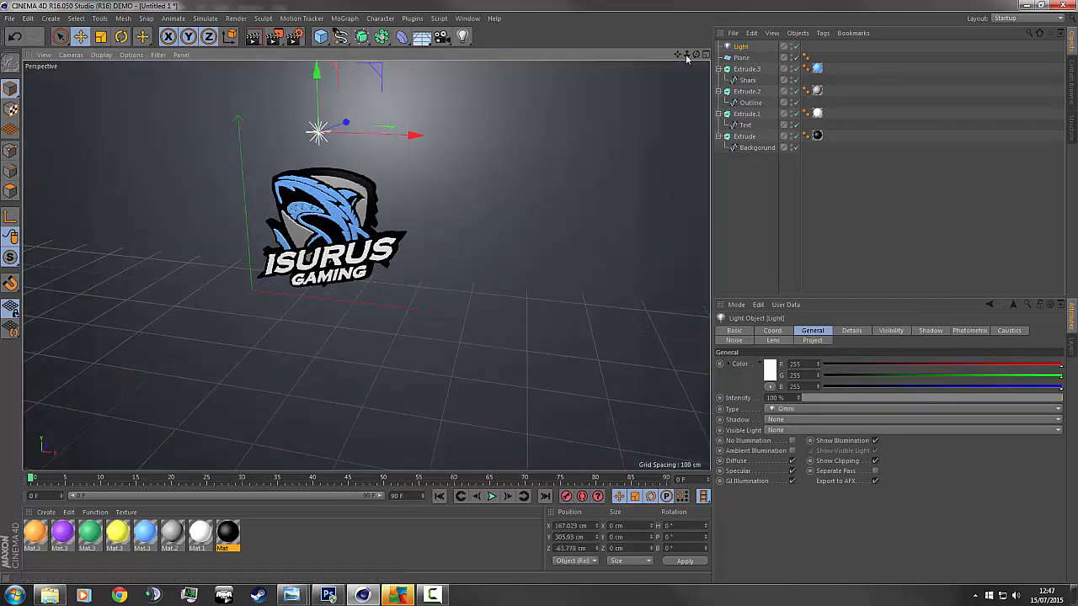
pyautogui.moveTo(697, 54)
pyautogui.mouseDown()
pyautogui.moveTo(673, 57)
pyautogui.moveTo(731, 45)
pyautogui.moveTo(696, 46)
pyautogui.moveTo(732, 54)
pyautogui.moveTo(696, 49)
pyautogui.mouseUp()
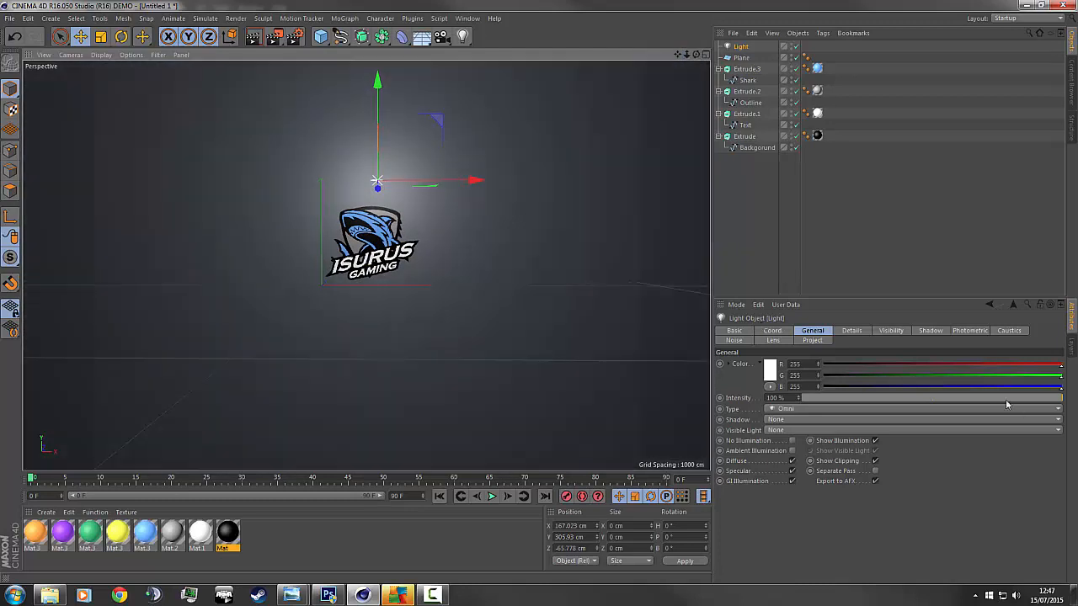
# Set light intensity to 70% and move it lower and closer, around X 141, Y 142 cm.
pyautogui.moveTo(1024, 403); pyautogui.dragTo(987, 407)
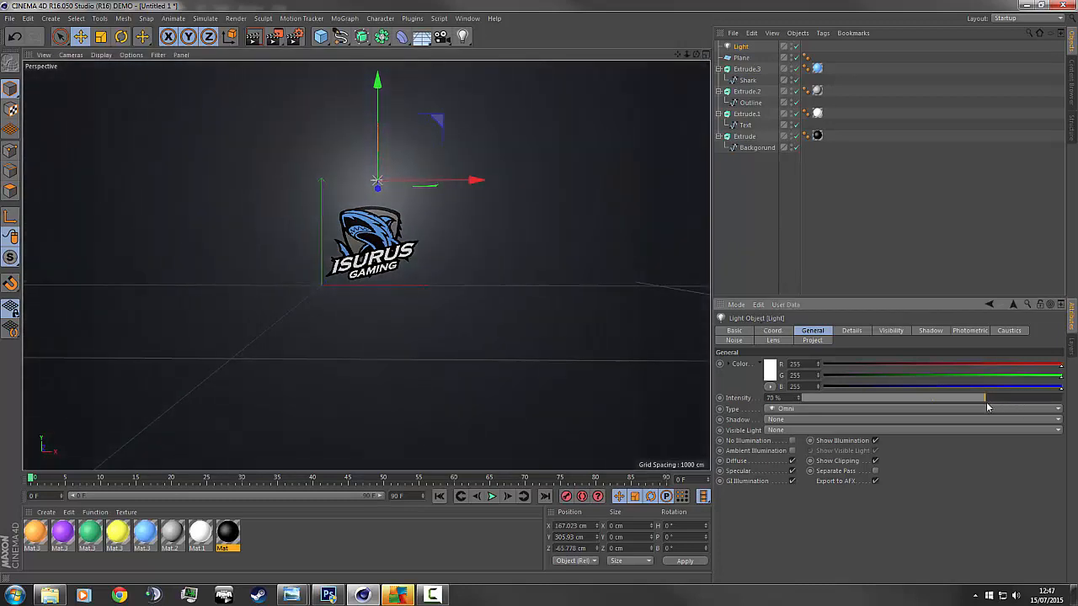
pyautogui.moveTo(377, 84); pyautogui.dragTo(377, 152)
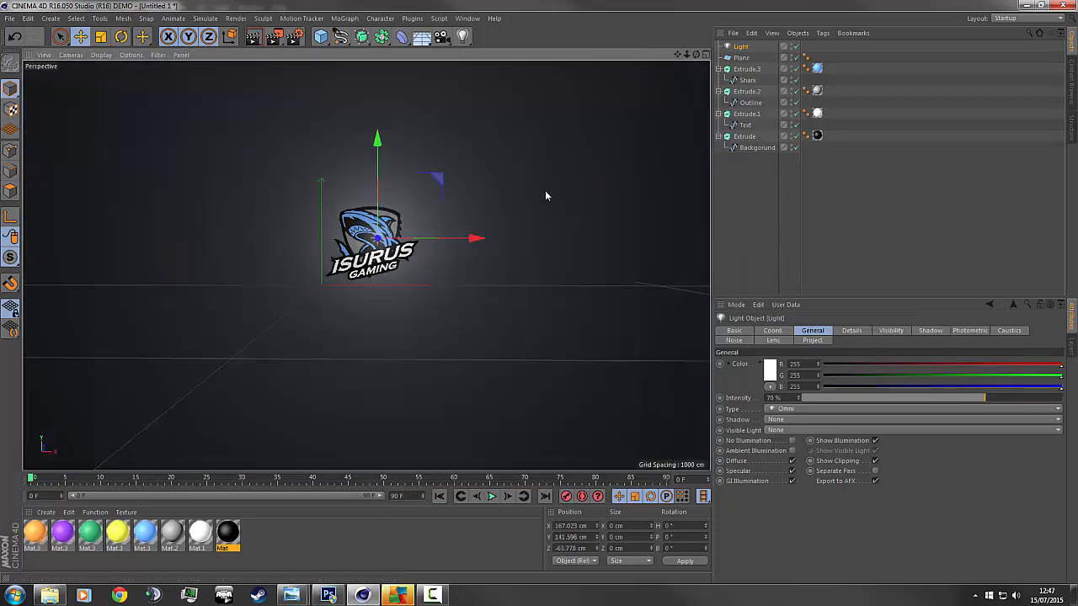
pyautogui.moveTo(465, 239); pyautogui.dragTo(448, 245)
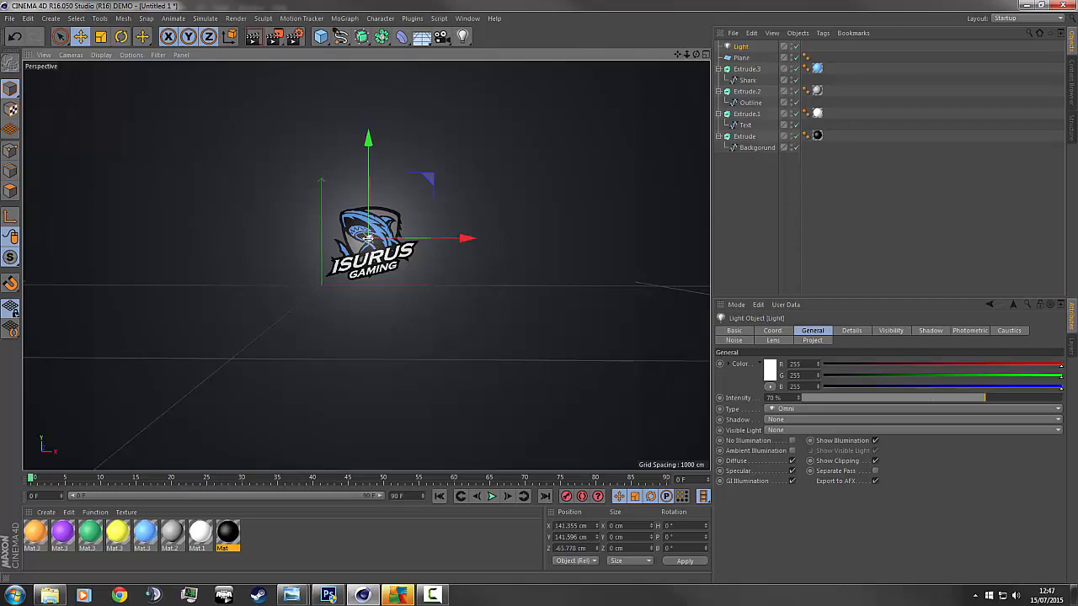
pyautogui.moveTo(369, 239)
pyautogui.mouseDown()
pyautogui.moveTo(385, 239)
pyautogui.moveTo(352, 239)
pyautogui.mouseUp()
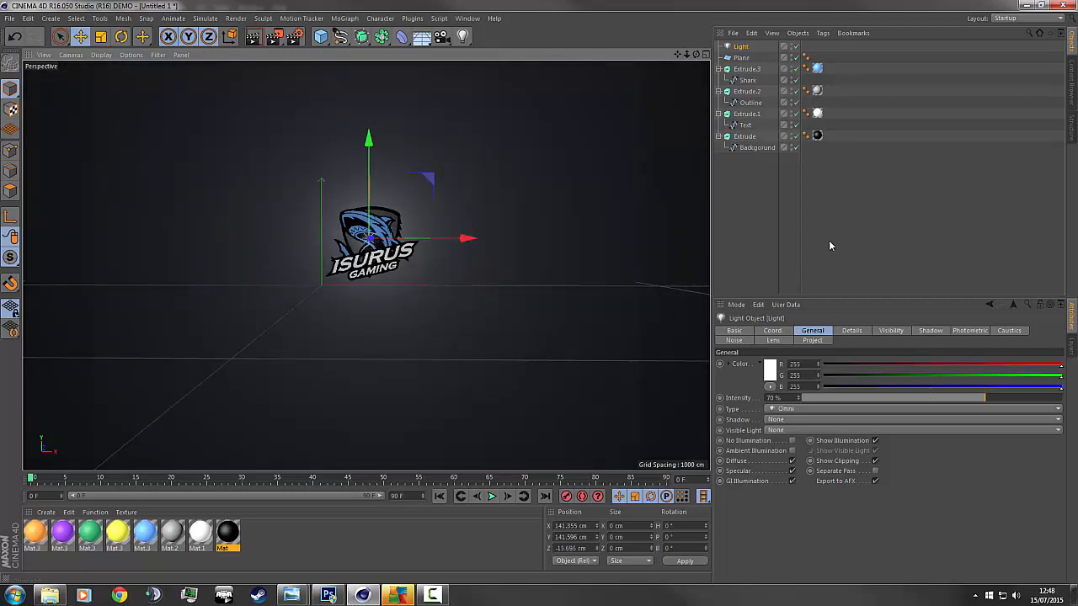
pyautogui.click(828, 240)
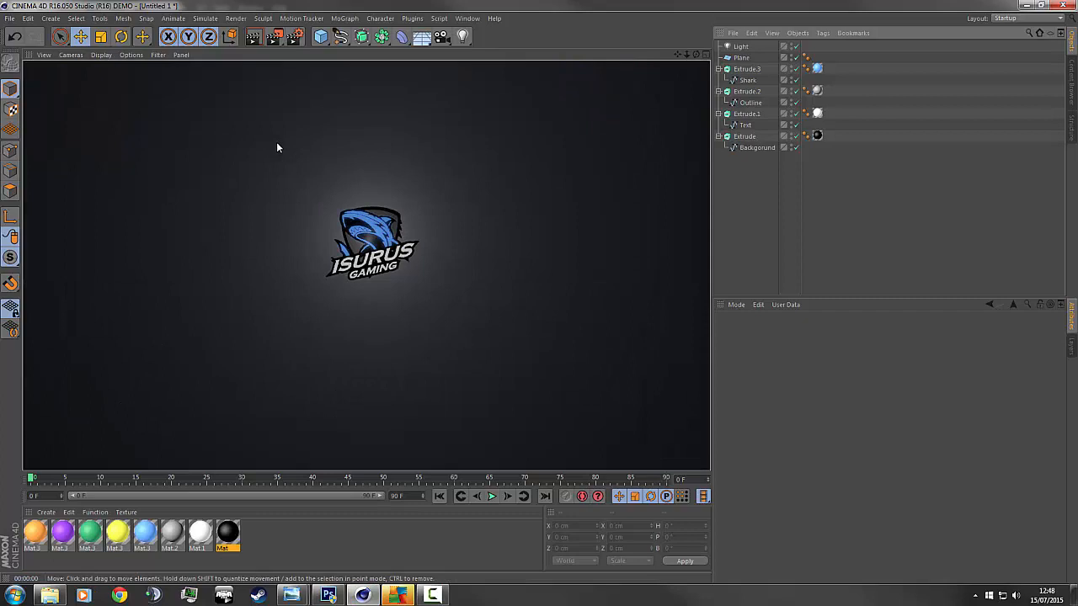
# Raise the omni light high above the logo to about Y 440 cm.
pyautogui.click(740, 47)
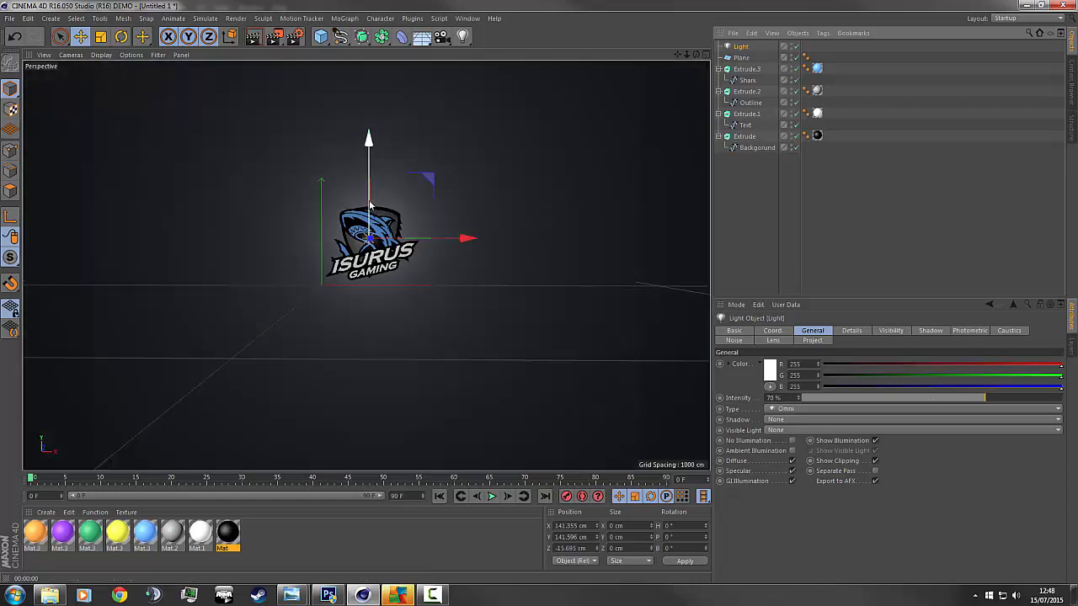
pyautogui.moveTo(369, 204); pyautogui.dragTo(367, 132)
pyautogui.click(840, 269)
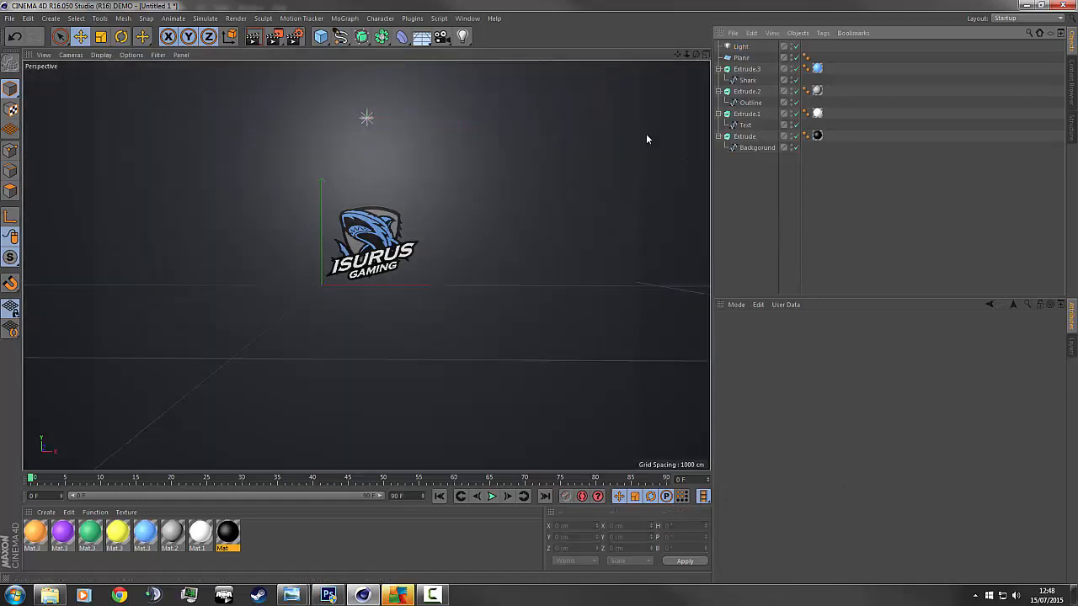
# Render a preview of the lit logo, then reselect the light.
pyautogui.click(253, 38)
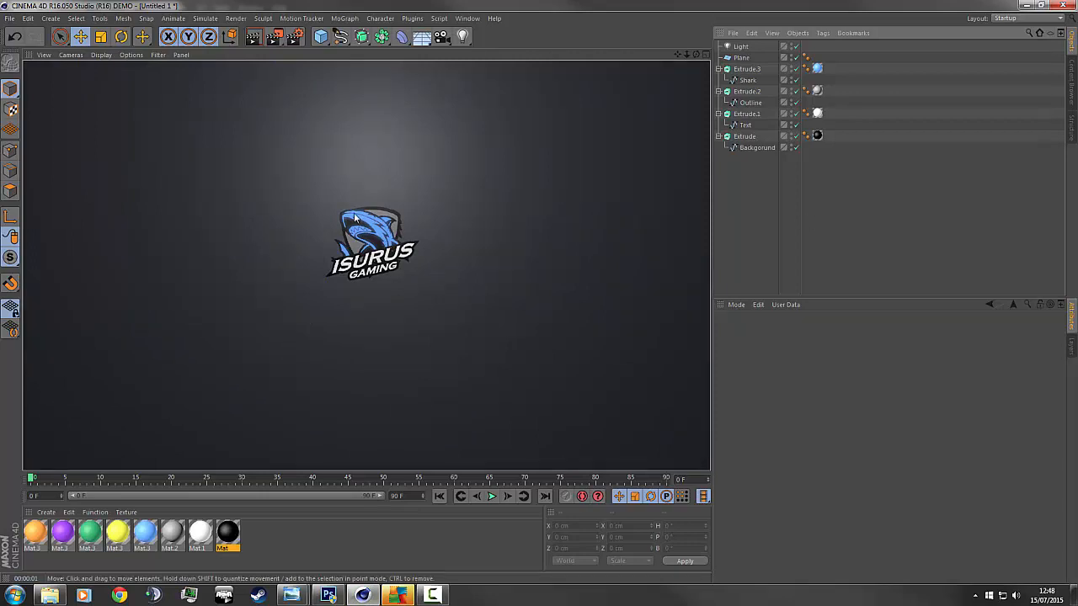
pyautogui.scroll(3, 573, 267)
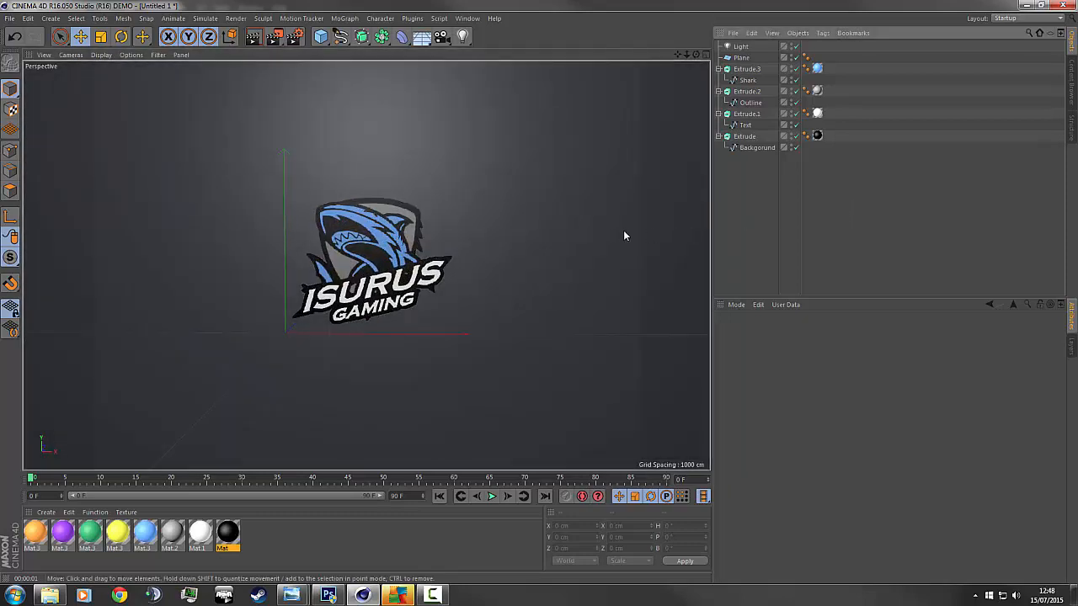
pyautogui.scroll(-2, 618, 232)
pyautogui.click(741, 46)
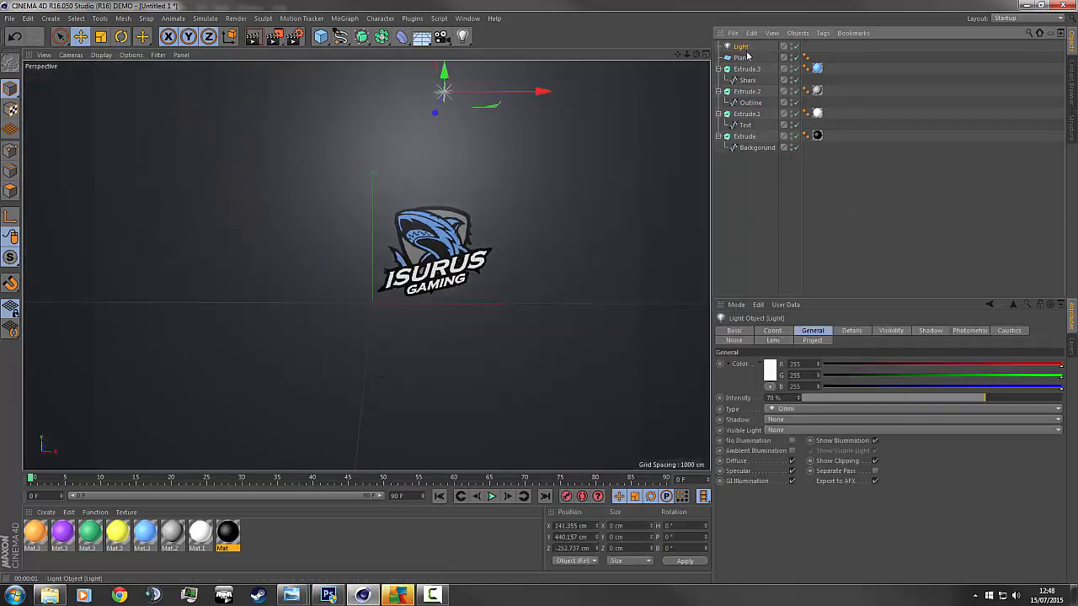
# Delete the light, copy the four logo extrudes and place a pasted copy beside the original.
pyautogui.press('Delete')
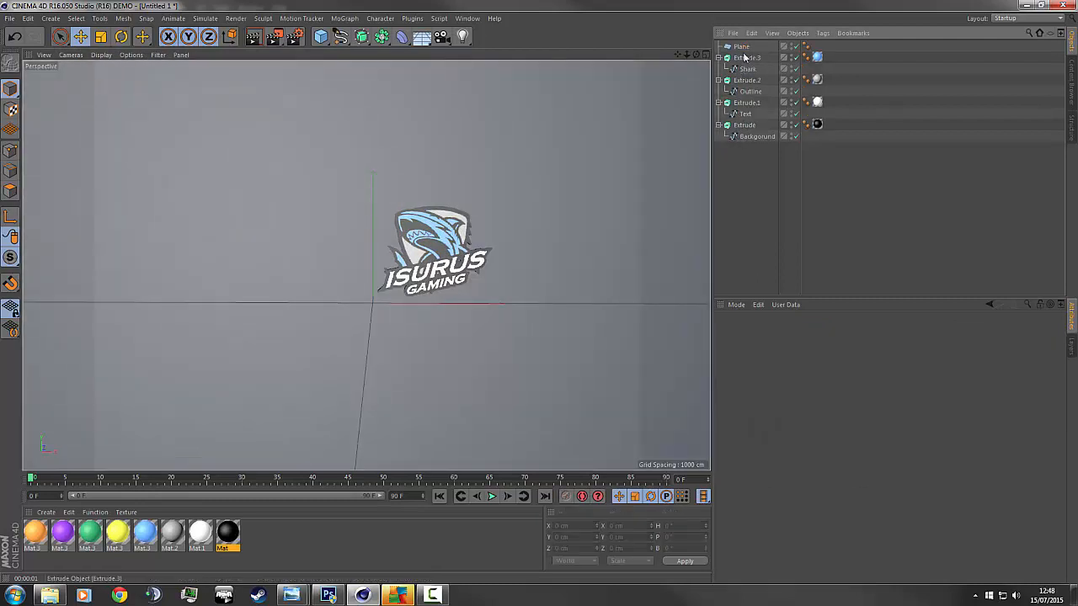
pyautogui.click(745, 58)
pyautogui.keyDown('shift'); pyautogui.click(745, 125); pyautogui.keyUp('shift')
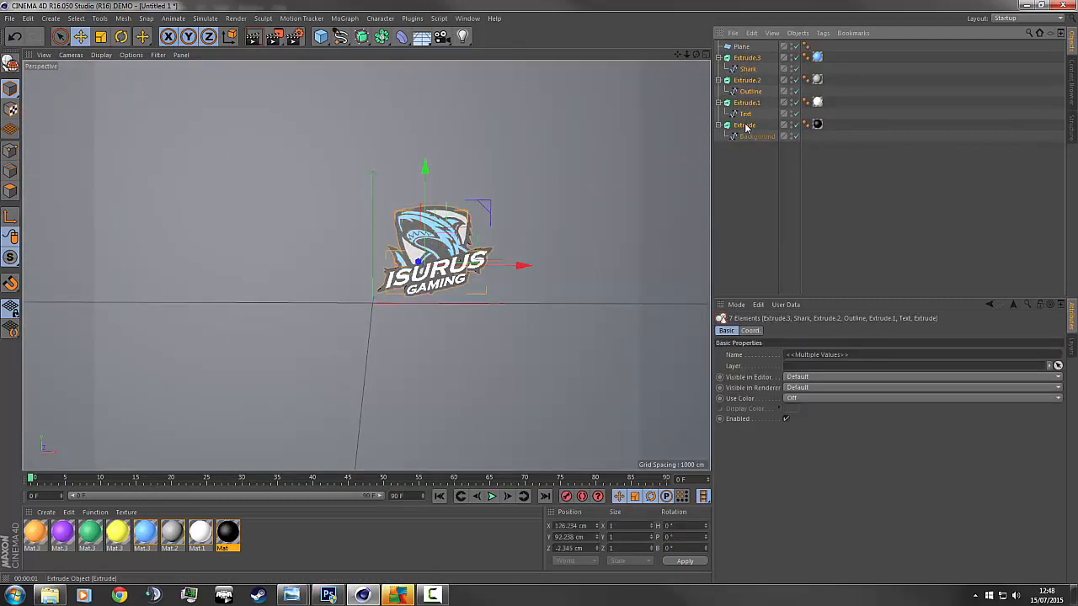
pyautogui.hotkey('ctrl', 'c')
pyautogui.hotkey('ctrl', 'v')
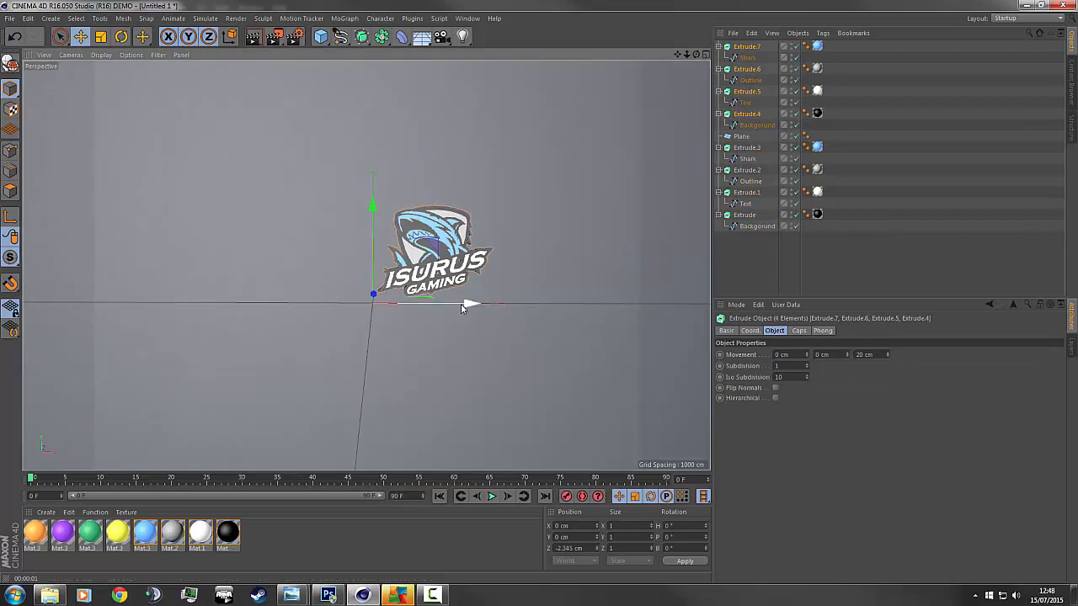
pyautogui.moveTo(469, 303); pyautogui.dragTo(695, 304)
# Paste further logo copies to extend the row to five.
pyautogui.hotkey('ctrl', 'c')
pyautogui.hotkey('ctrl', 'v')
pyautogui.hotkey('ctrl', 'c')
pyautogui.hotkey('ctrl', 'v')
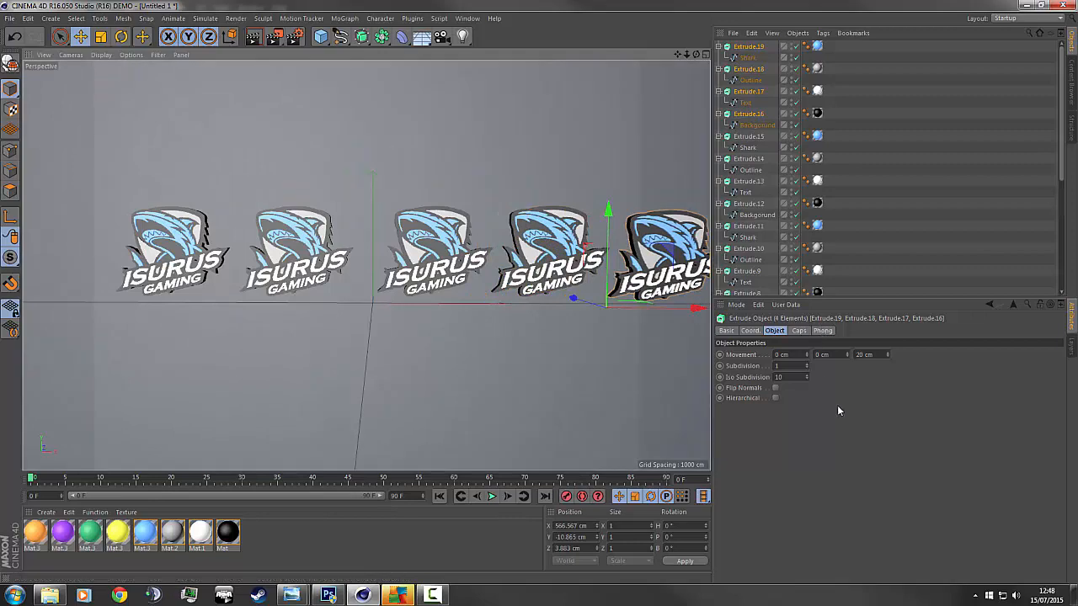
# Select the original logo's extrude parts and slide it left within the row.
pyautogui.moveTo(688, 56); pyautogui.dragTo(673, 79)
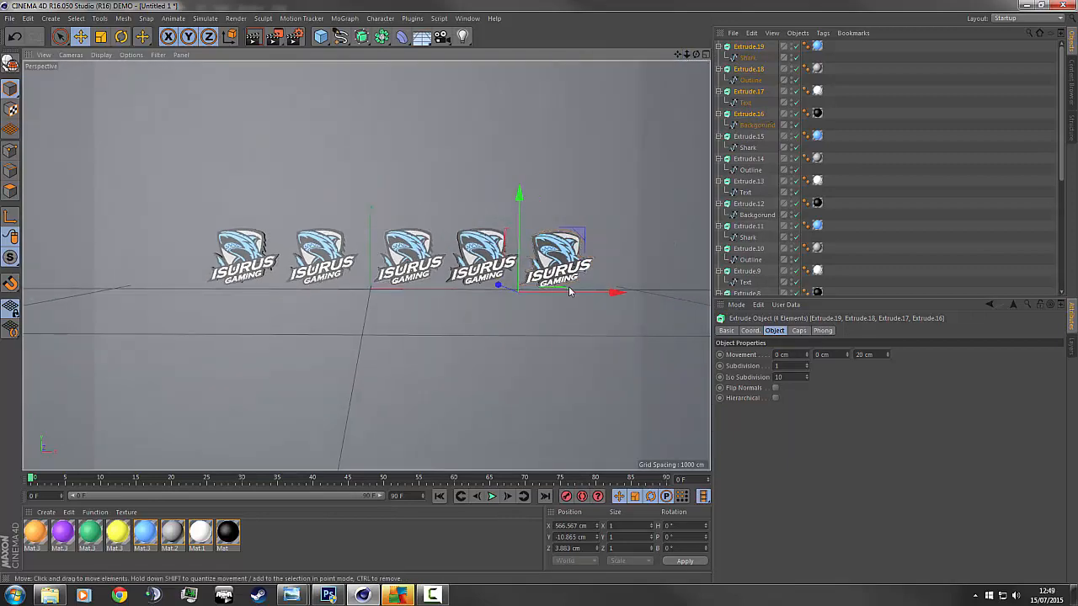
pyautogui.click(421, 263)
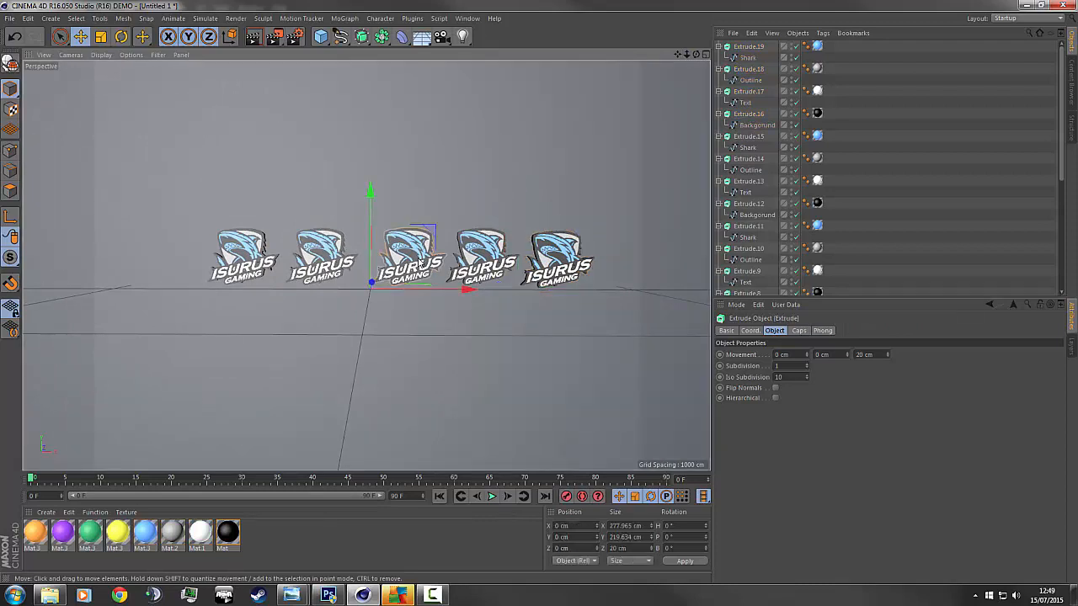
pyautogui.scroll(-6, 819, 226)
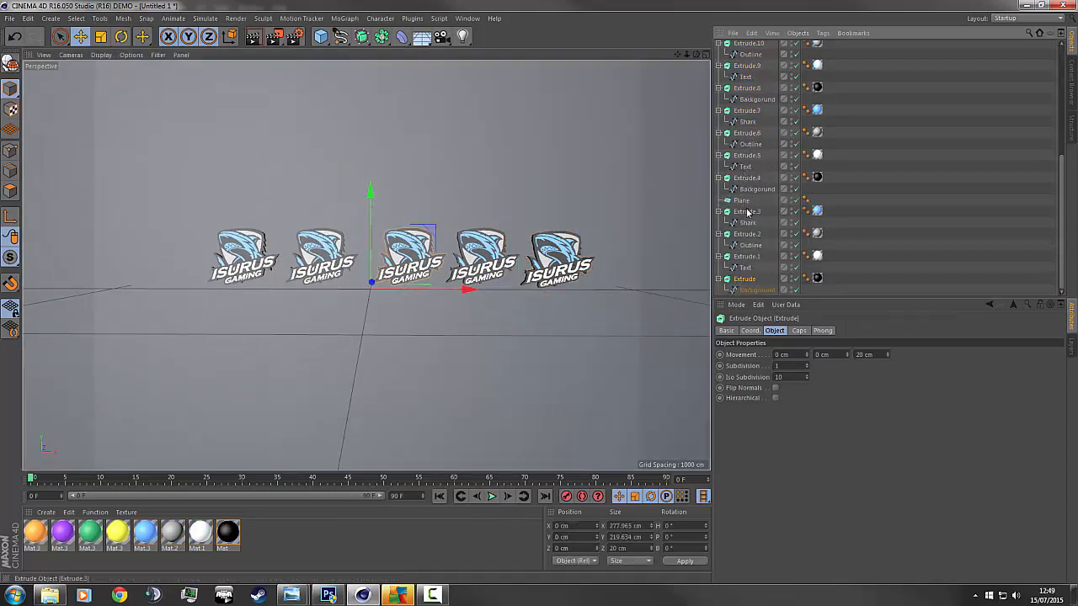
pyautogui.keyDown('shift'); pyautogui.click(748, 178); pyautogui.keyUp('shift')
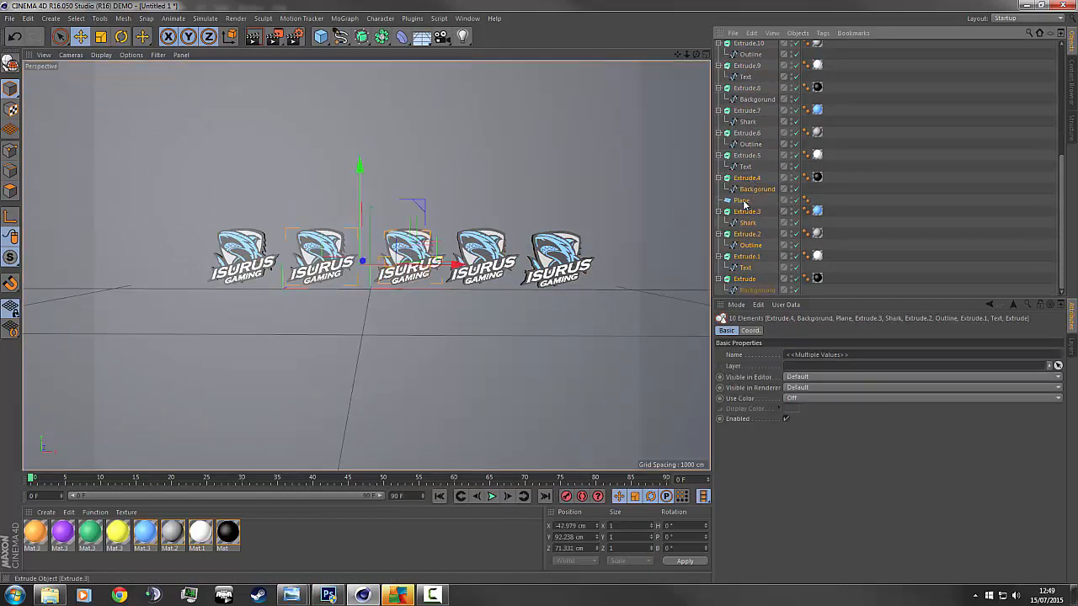
pyautogui.keyDown('shift'); pyautogui.click(746, 212); pyautogui.keyUp('shift')
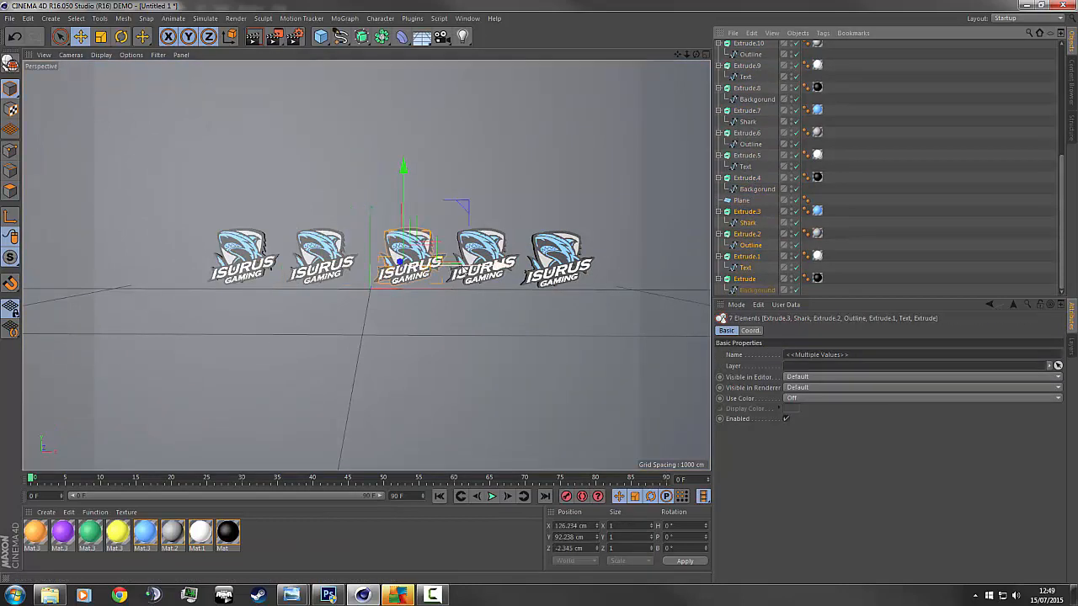
pyautogui.moveTo(499, 270); pyautogui.dragTo(491, 268)
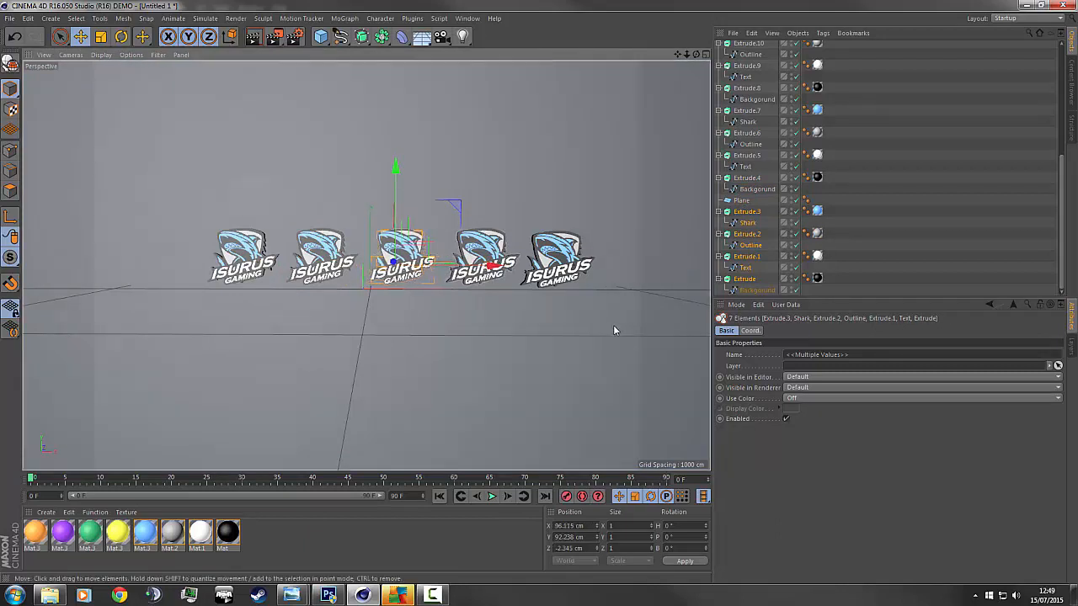
pyautogui.click(594, 307)
# Select Extrude.16–Extrude.19 and raise the fifth logo about 15 cm on Y to match the row.
pyautogui.click(564, 275)
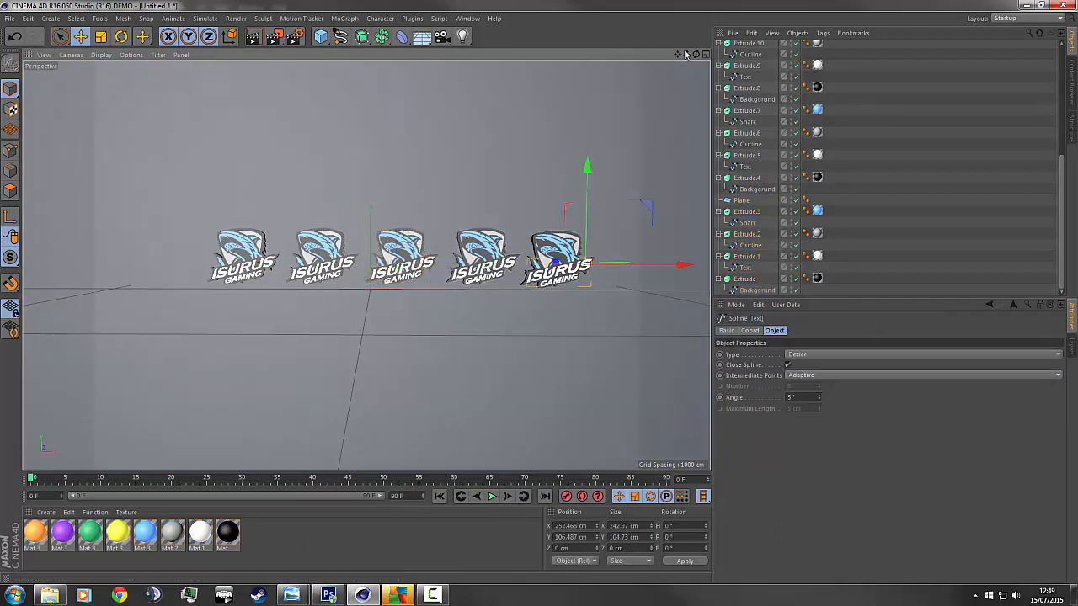
pyautogui.moveTo(679, 55); pyautogui.dragTo(654, 56)
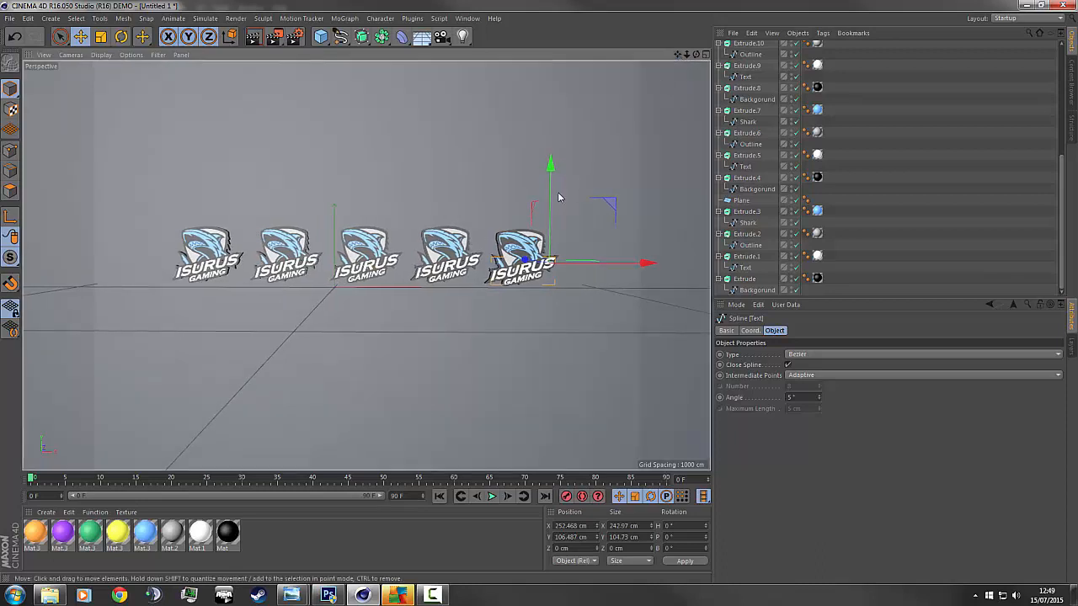
pyautogui.scroll(6, 746, 172)
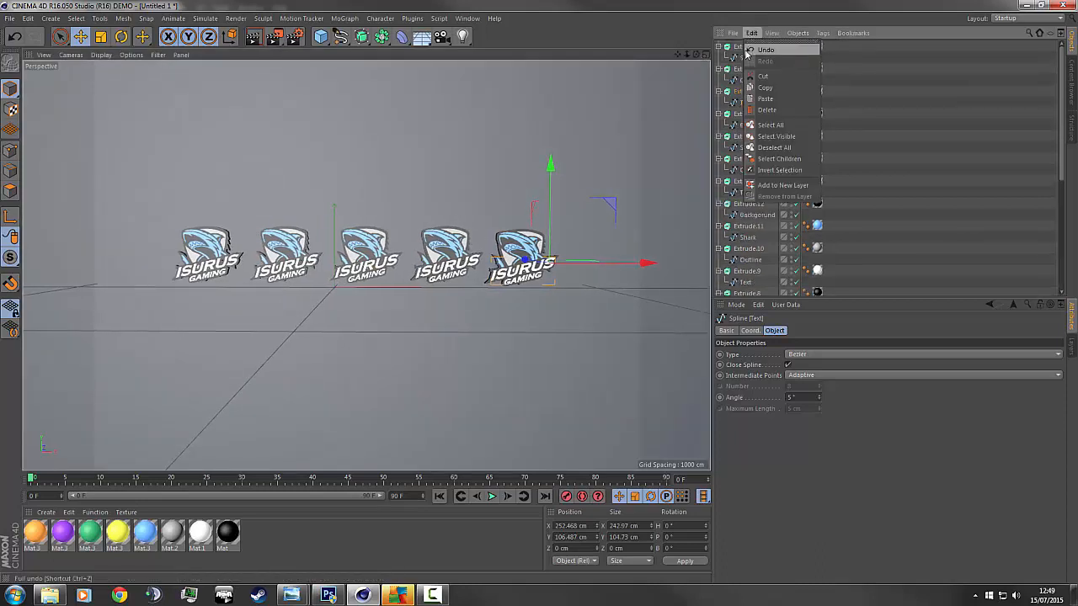
pyautogui.doubleClick(751, 46)
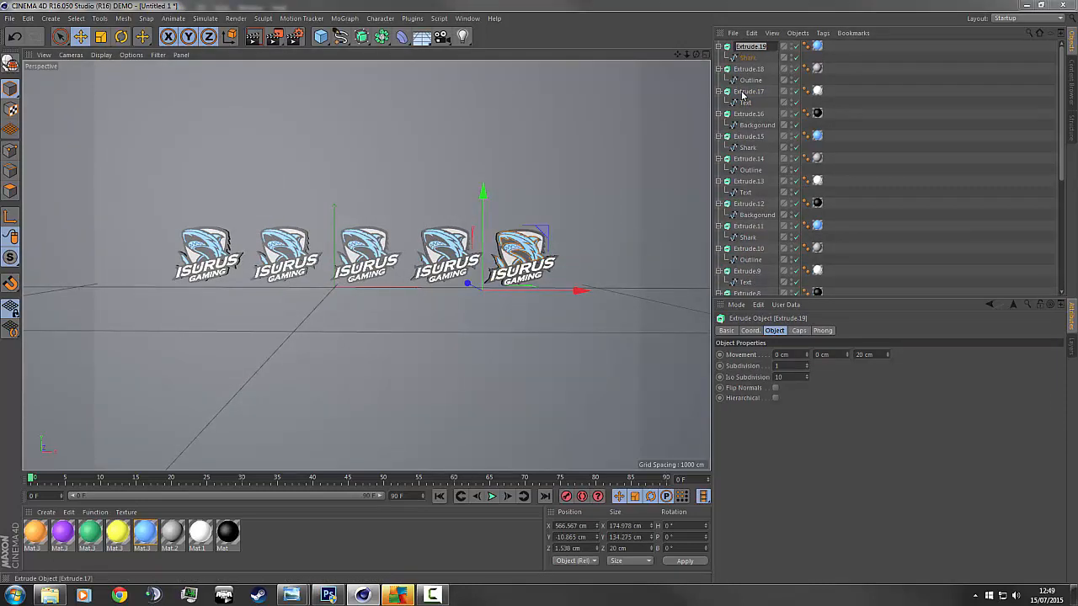
pyautogui.press('Return')
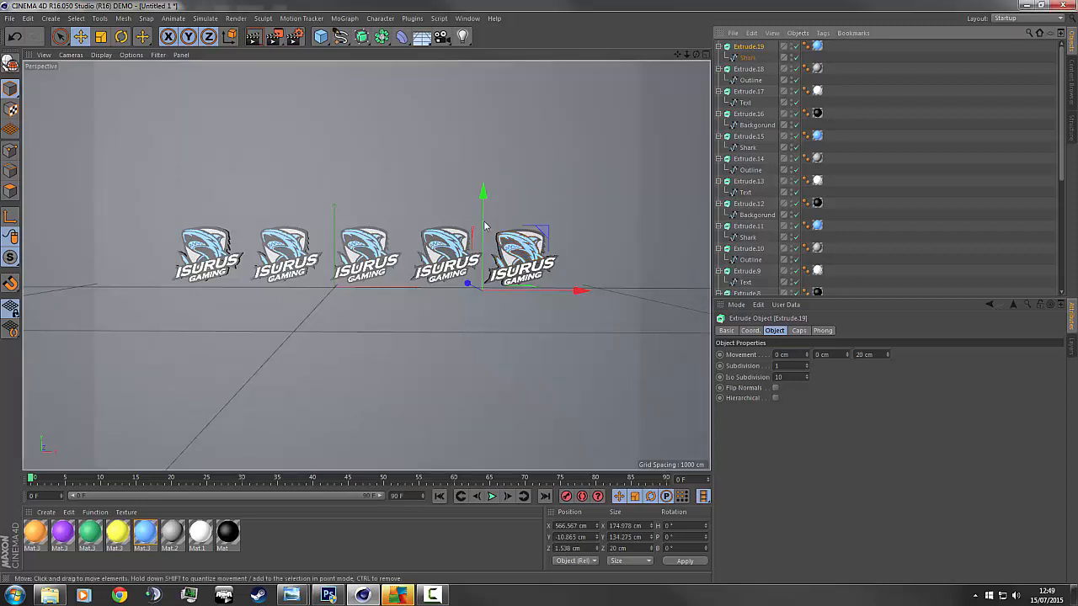
pyautogui.keyDown('shift'); pyautogui.click(748, 114); pyautogui.keyUp('shift')
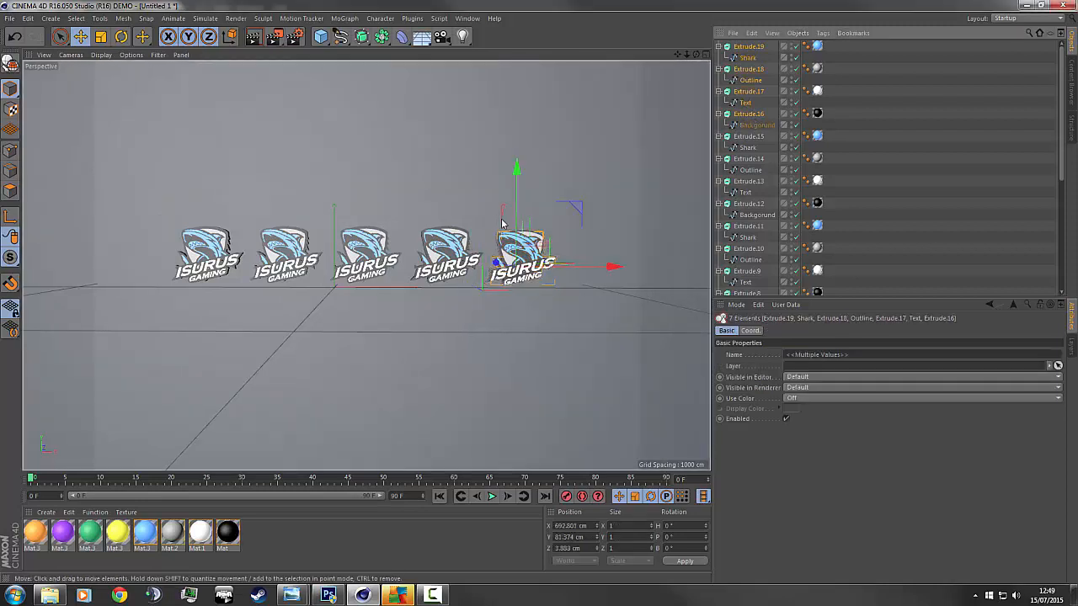
pyautogui.moveTo(518, 222); pyautogui.dragTo(519, 221)
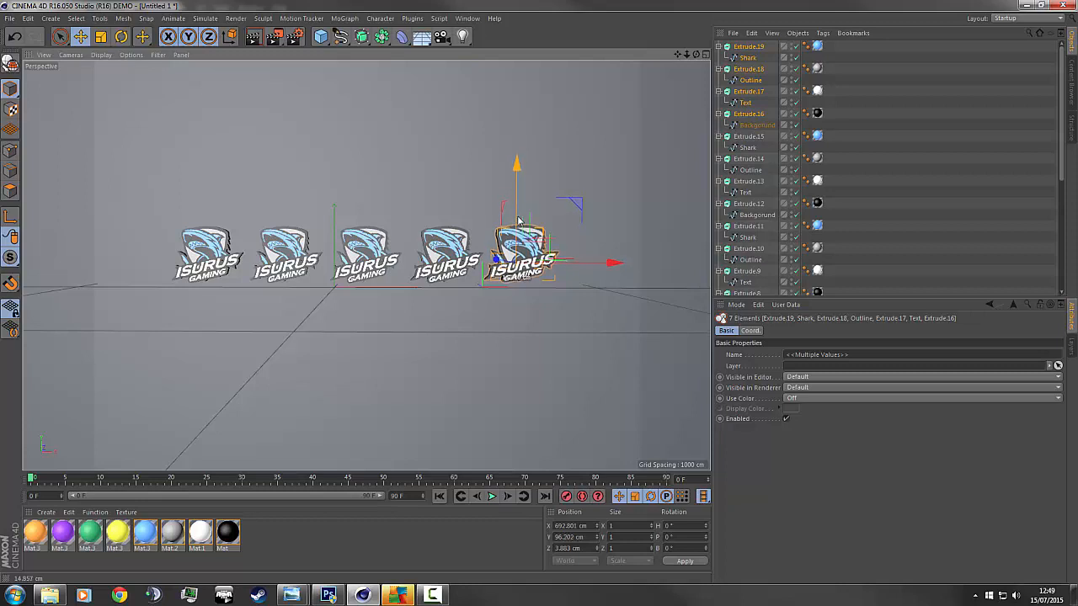
pyautogui.click(551, 330)
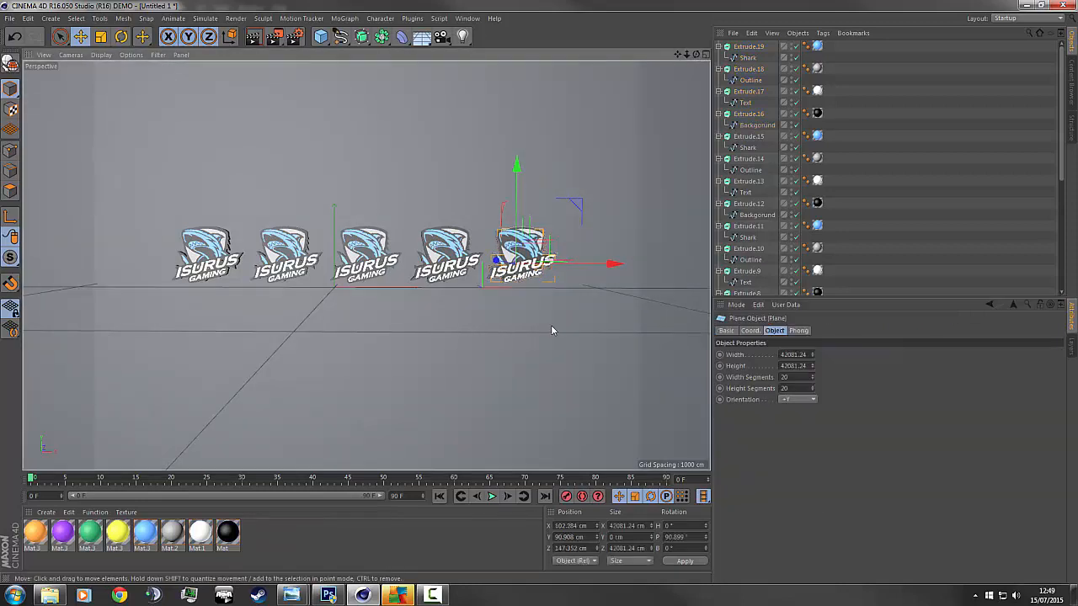
# Render a preview, then delete the blue material tags on Extrude.7 and Extrude.11.
pyautogui.click(261, 40)
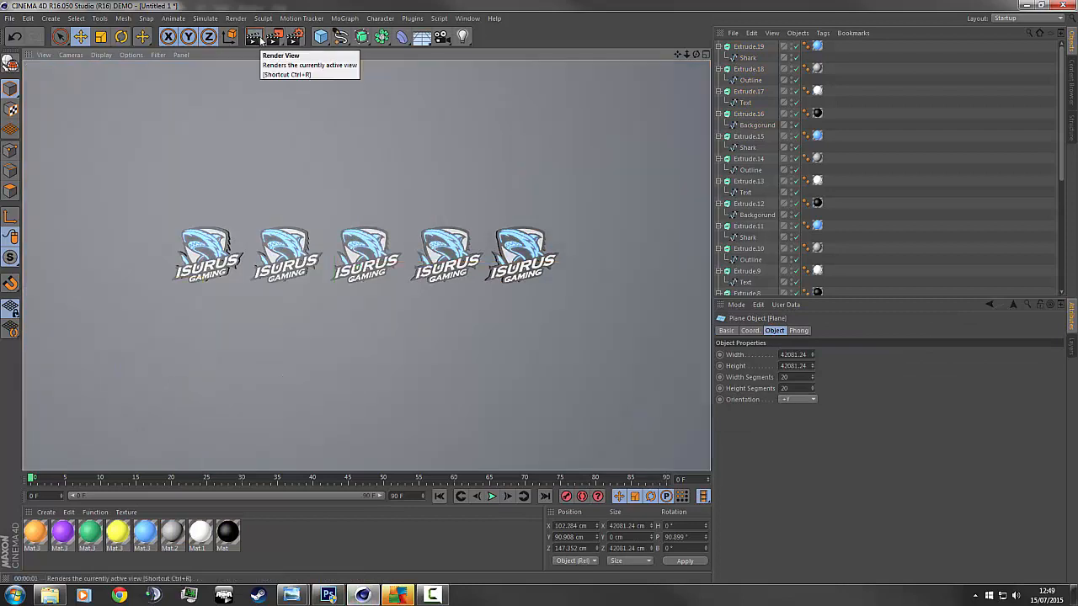
pyautogui.click(896, 188)
pyautogui.scroll(-4, 853, 208)
pyautogui.scroll(-3, 853, 212)
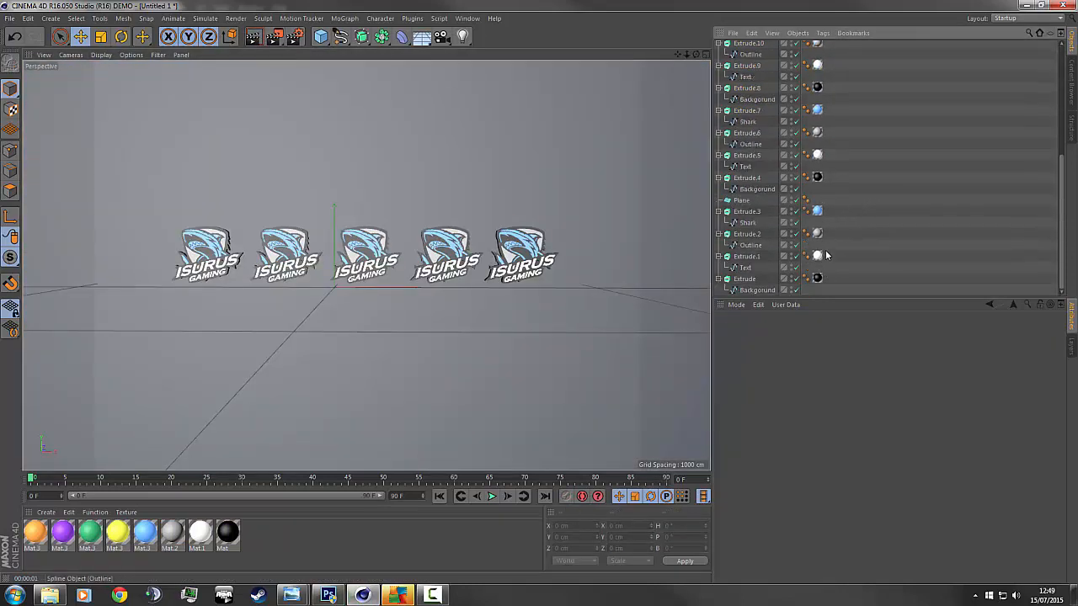
pyautogui.scroll(3, 827, 227)
pyautogui.click(817, 178)
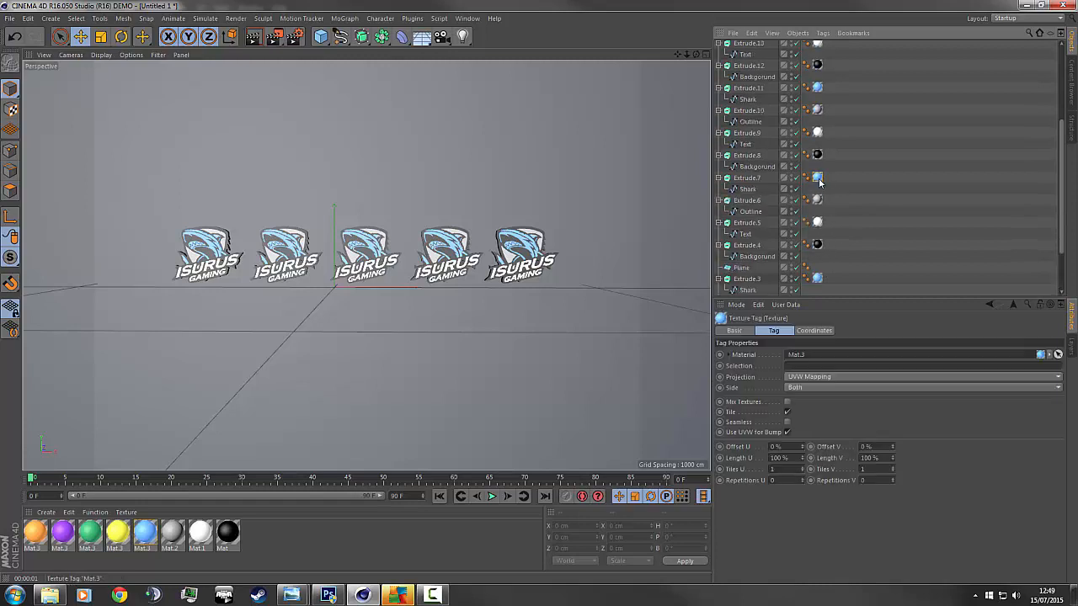
pyautogui.press('Delete')
pyautogui.click(818, 88)
pyautogui.scroll(4, 842, 99)
pyautogui.press('Delete')
# Delete the blue material tags on Extrude.15 and Extrude.19.
pyautogui.click(820, 133)
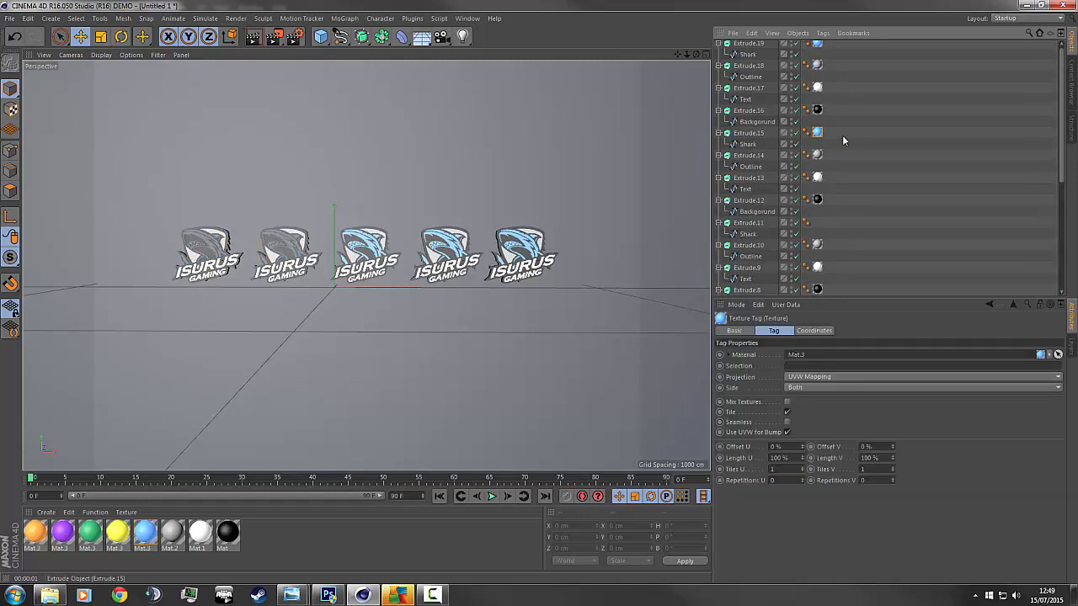
pyautogui.press('Delete')
pyautogui.scroll(1, 845, 135)
pyautogui.click(817, 47)
pyautogui.press('Delete')
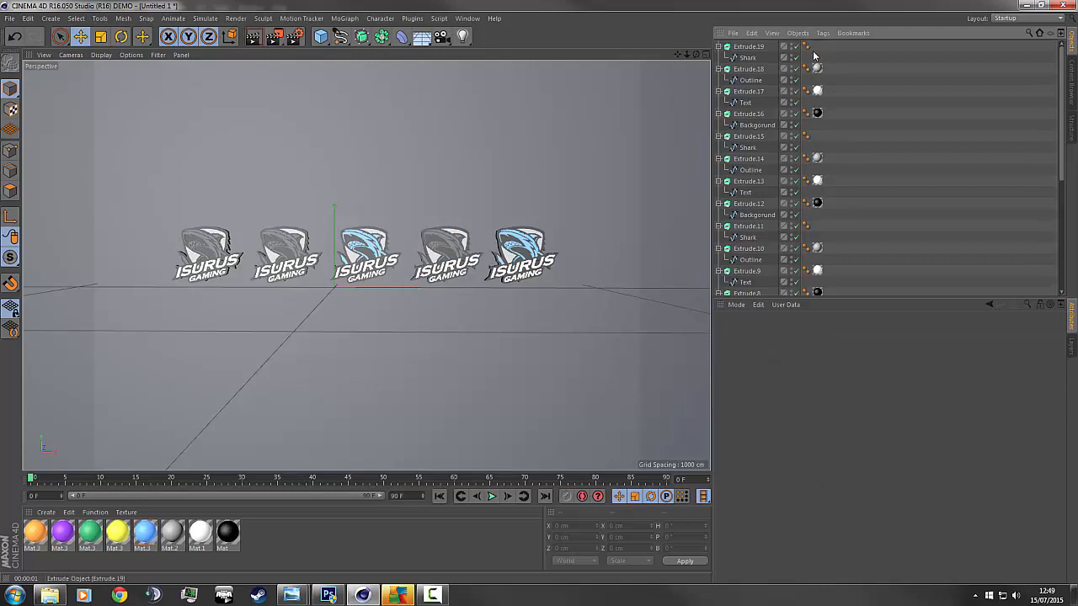
pyautogui.scroll(-5, 850, 171)
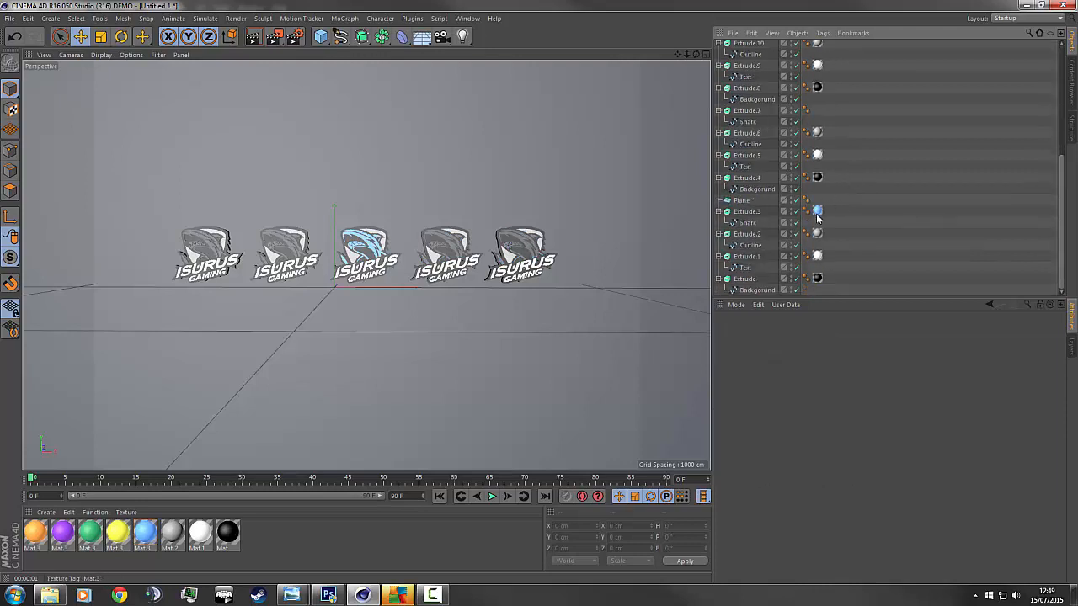
pyautogui.scroll(3, 808, 217)
# Apply yellow material to Extrude.7 and green material to Extrude.11.
pyautogui.click(749, 156)
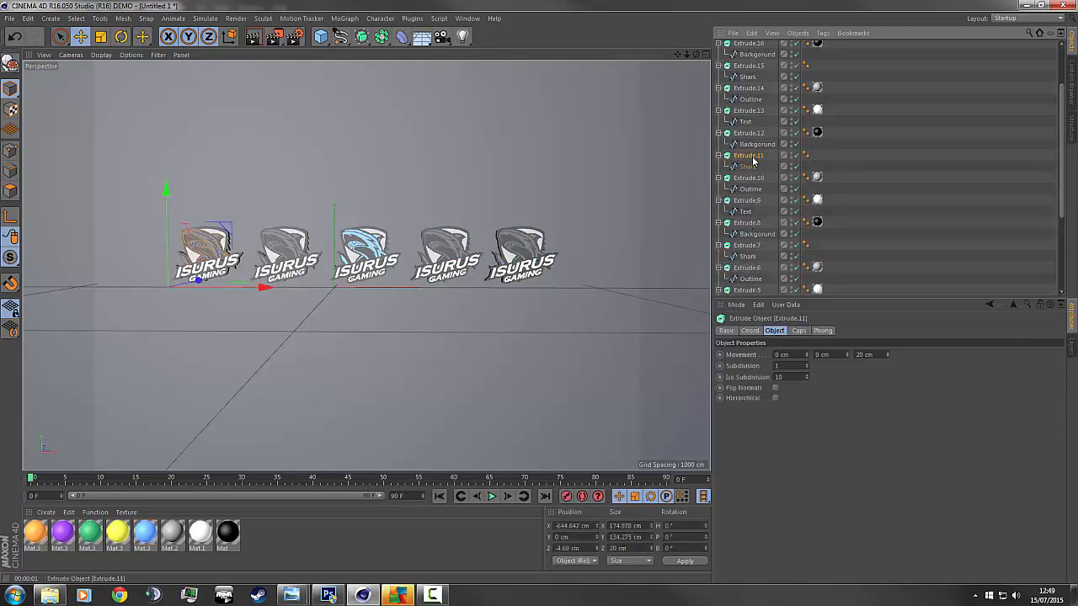
pyautogui.click(747, 245)
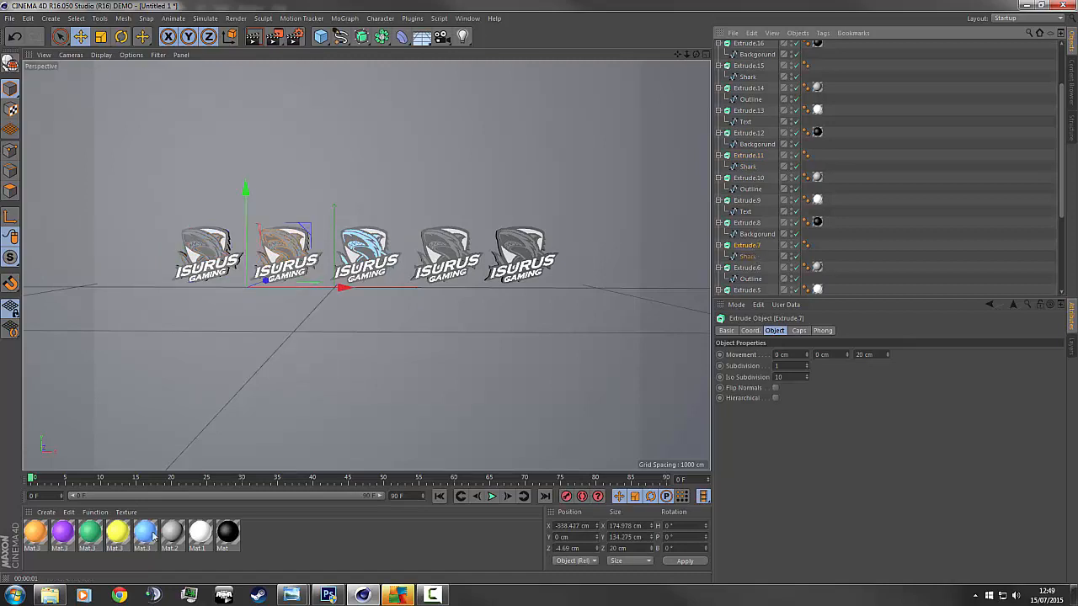
pyautogui.moveTo(121, 539); pyautogui.dragTo(744, 249)
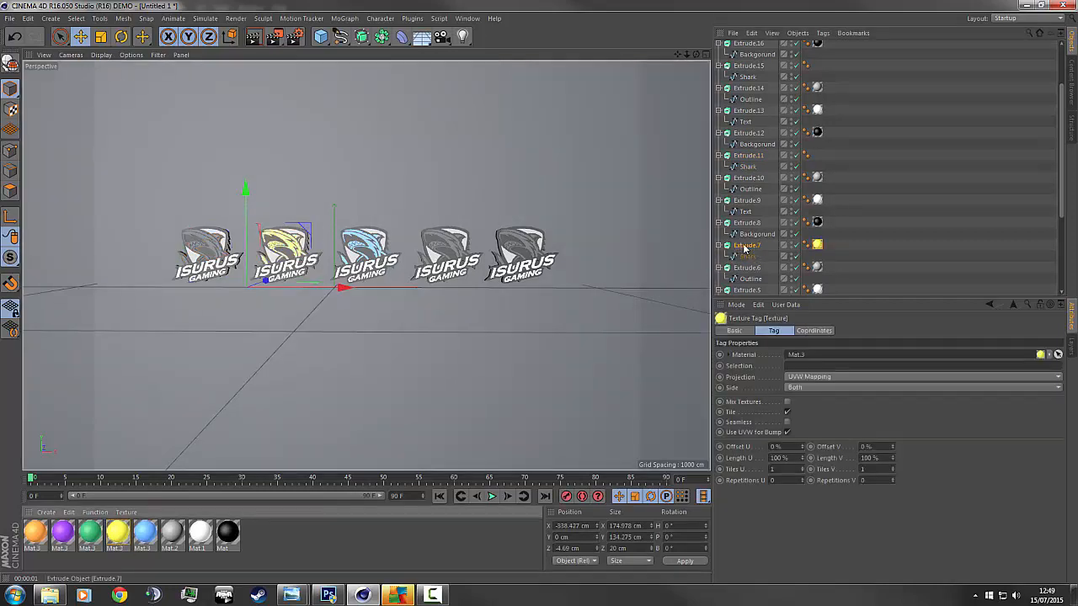
pyautogui.click(747, 155)
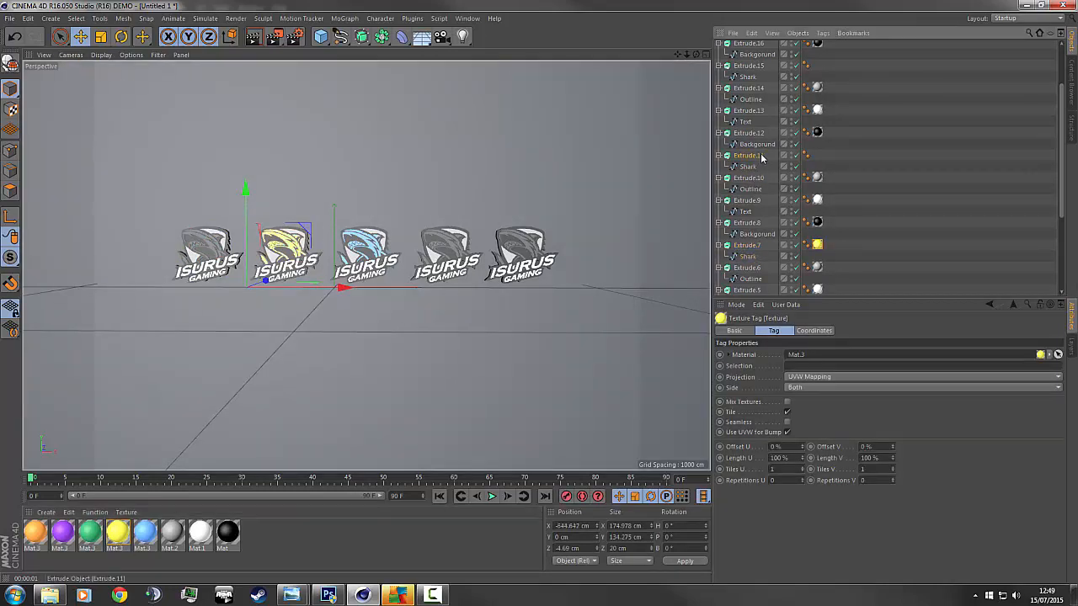
pyautogui.moveTo(90, 533); pyautogui.dragTo(675, 207)
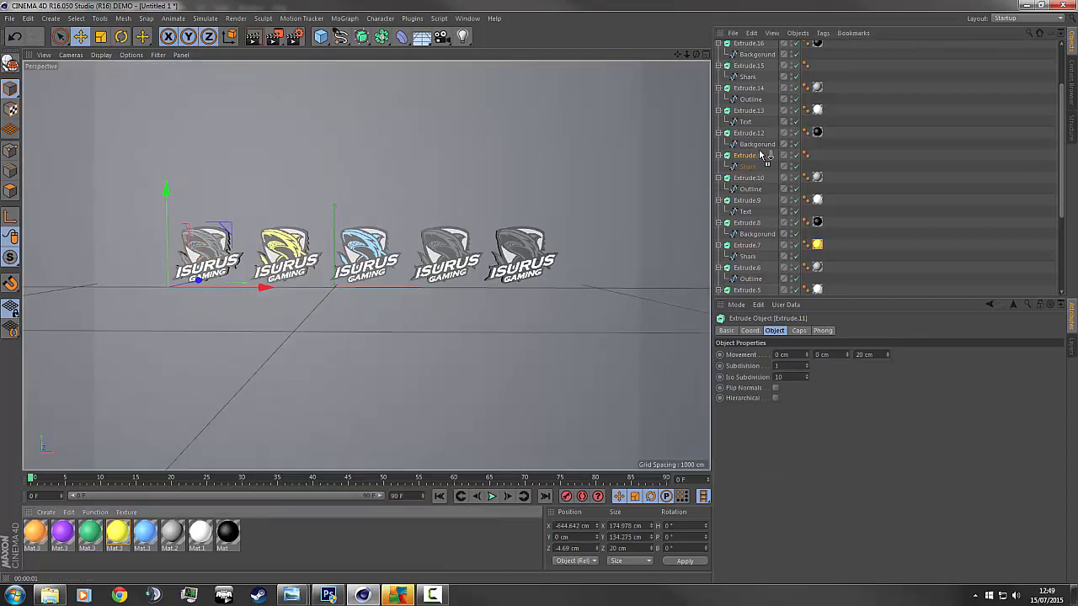
# Apply purple material to Extrude.15 and orange to Extrude.19, then render a preview.
pyautogui.moveTo(762, 160); pyautogui.dragTo(762, 160)
pyautogui.scroll(3, 758, 159)
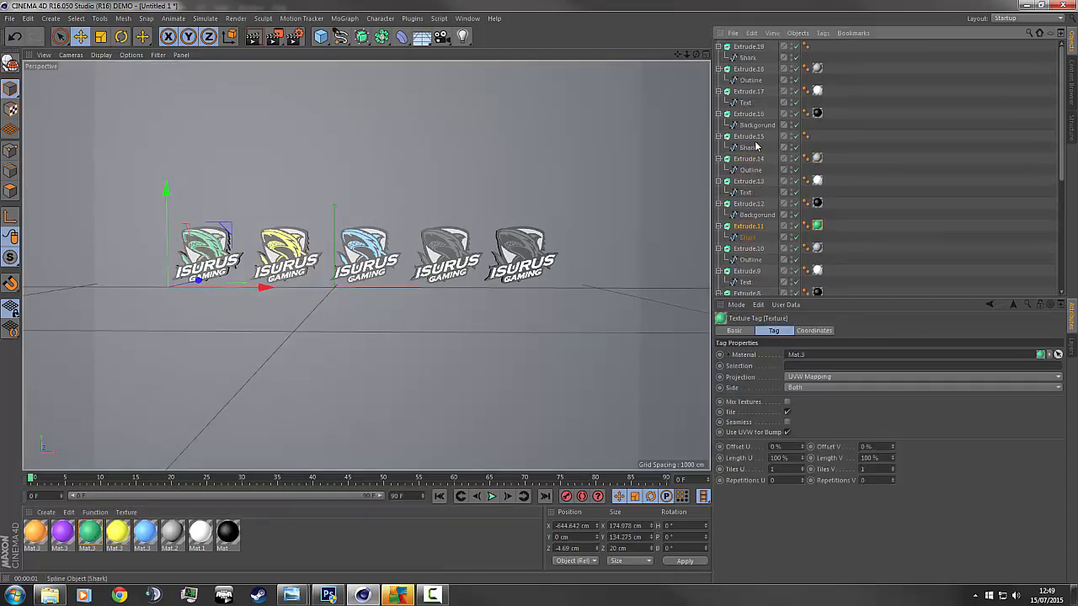
pyautogui.click(751, 136)
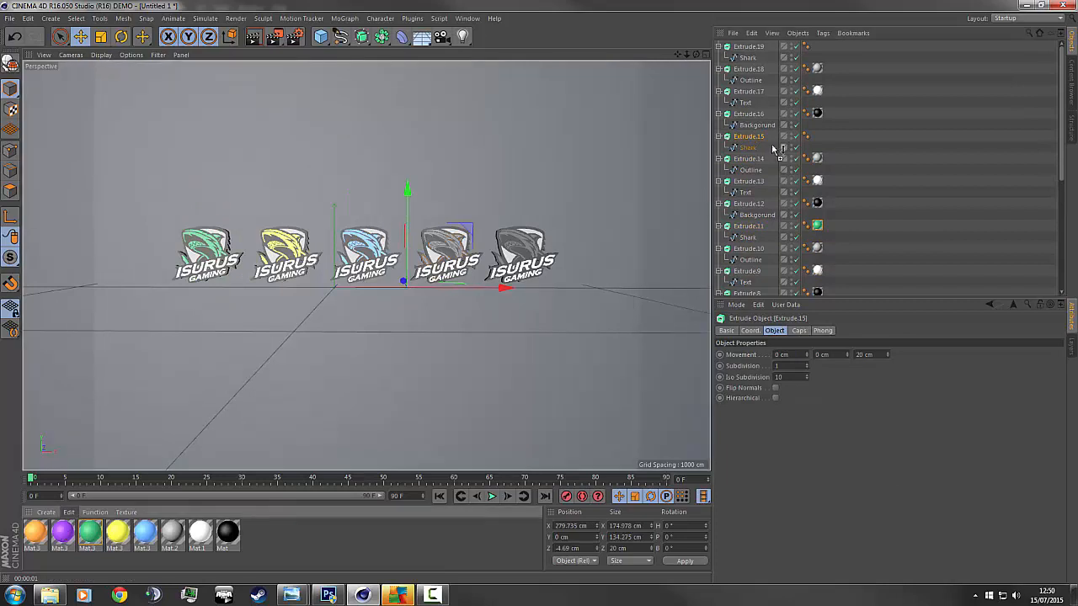
pyautogui.moveTo(746, 141); pyautogui.dragTo(747, 139)
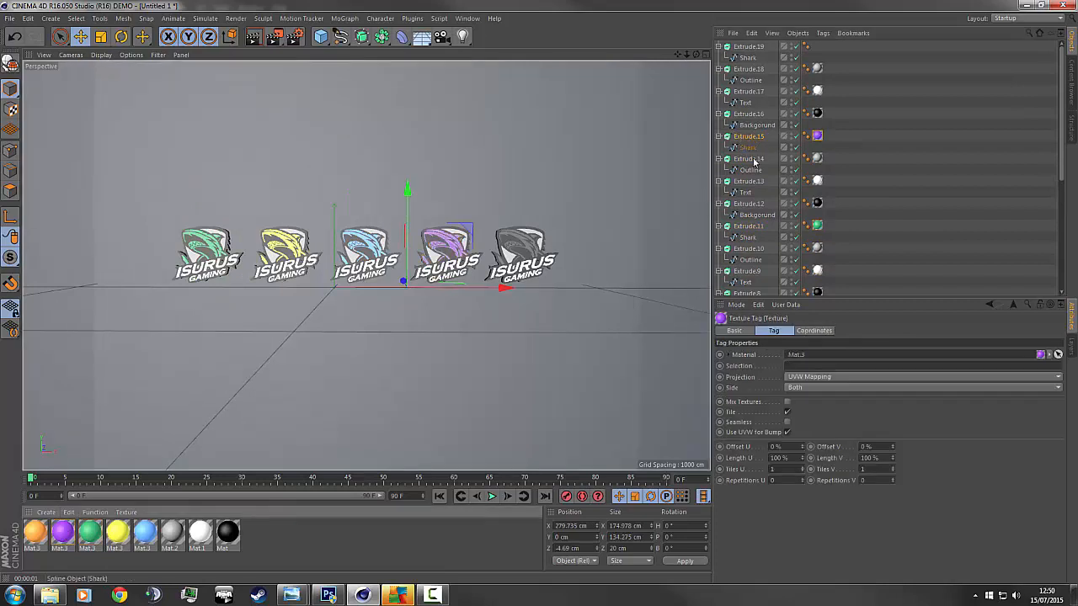
pyautogui.click(751, 48)
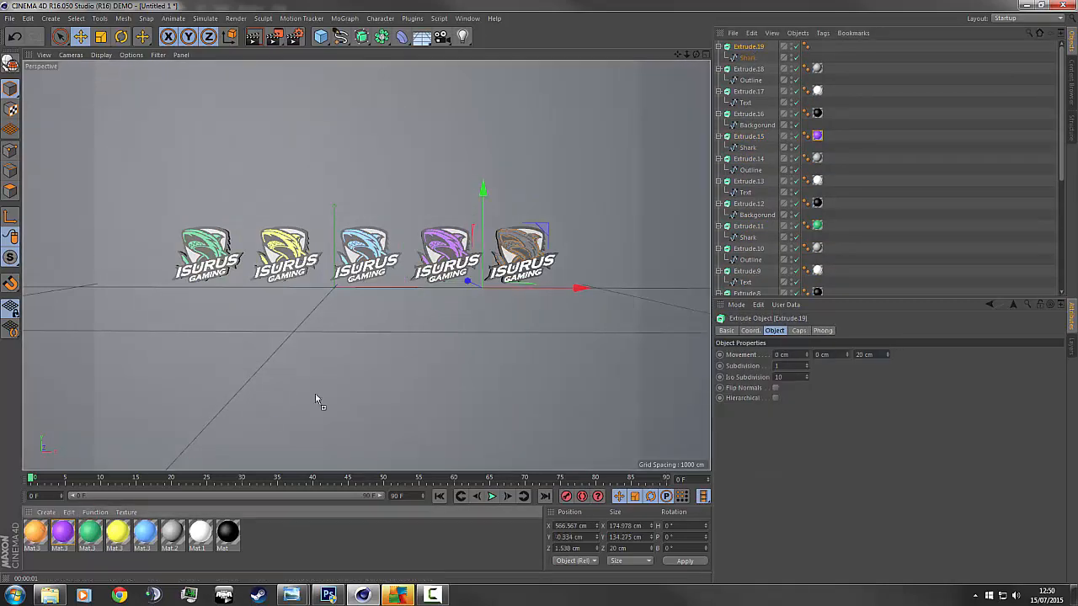
pyautogui.moveTo(751, 53); pyautogui.dragTo(754, 51)
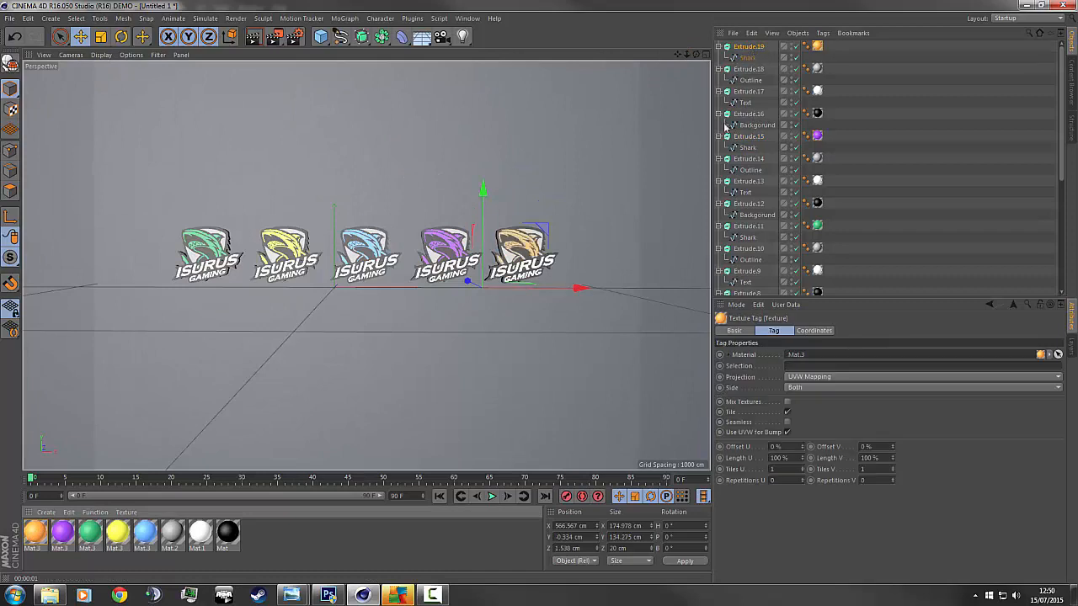
pyautogui.click(252, 39)
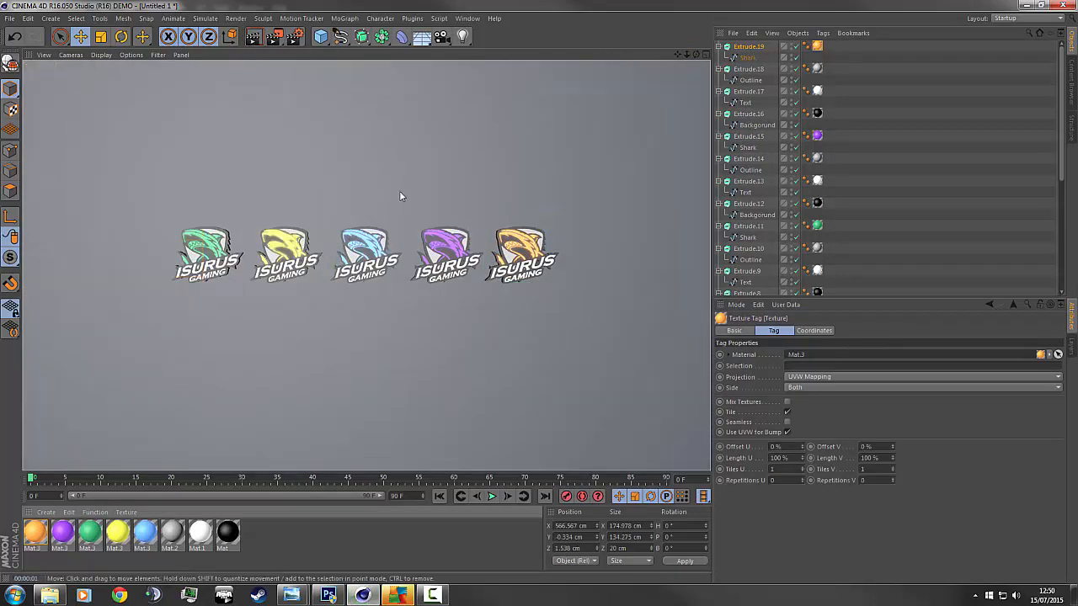
pyautogui.scroll(3, 402, 211)
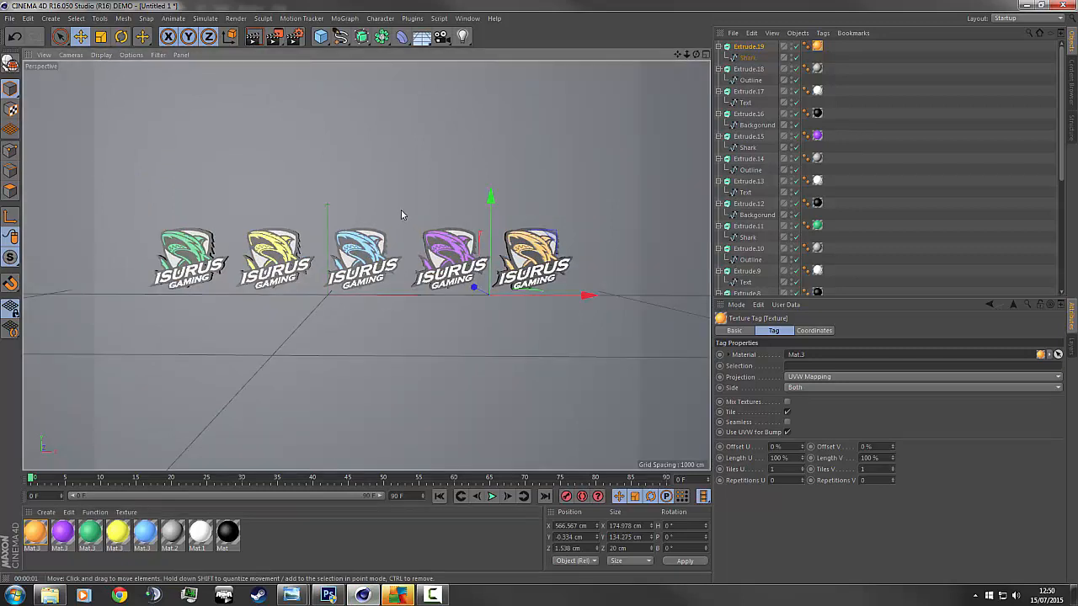
pyautogui.scroll(-1, 401, 211)
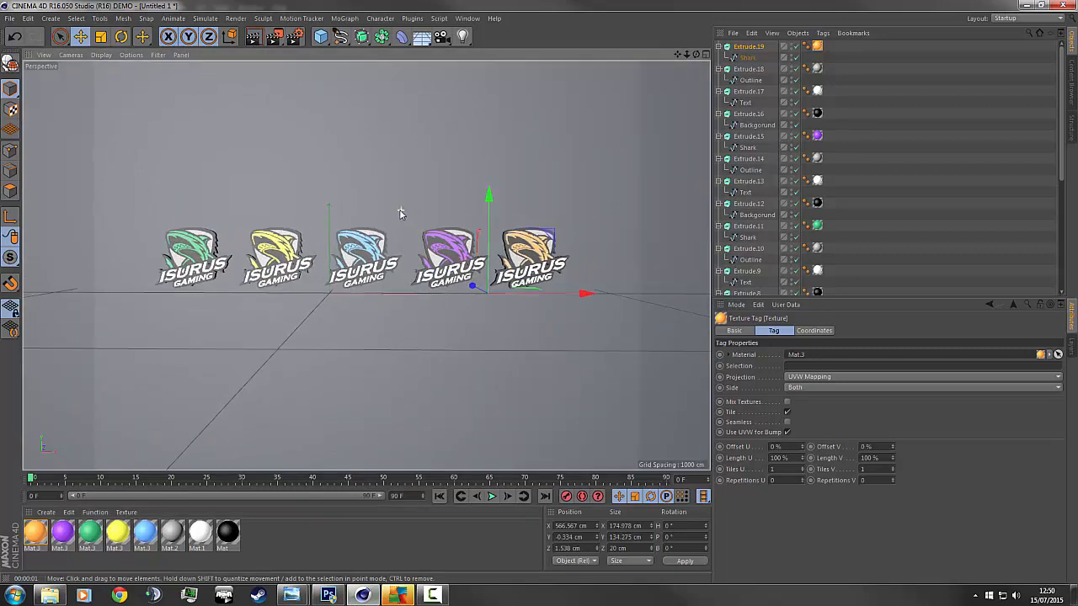
# Add an omni light and position it just above the first logo.
pyautogui.click(14, 18)
pyautogui.moveTo(467, 19)
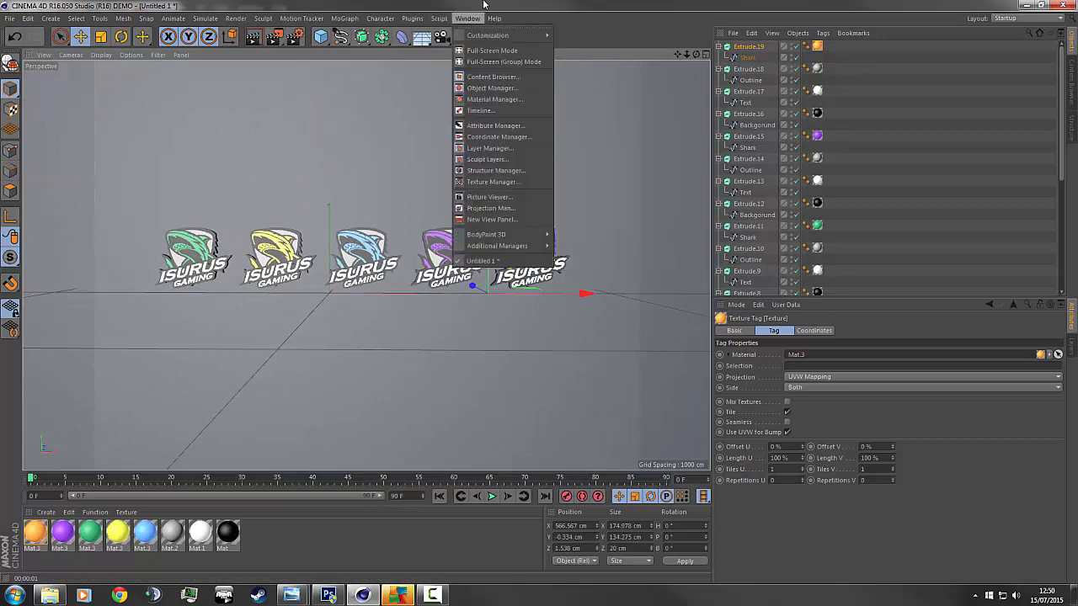
pyautogui.click(461, 36)
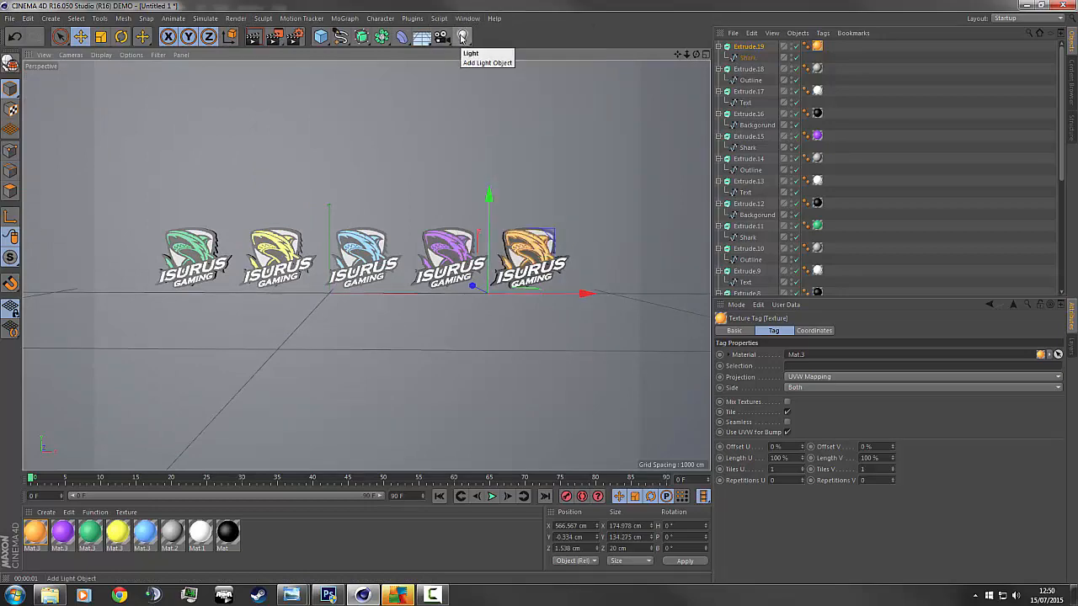
pyautogui.click(462, 36)
pyautogui.moveTo(330, 215); pyautogui.dragTo(351, 103)
pyautogui.moveTo(404, 174); pyautogui.dragTo(203, 184)
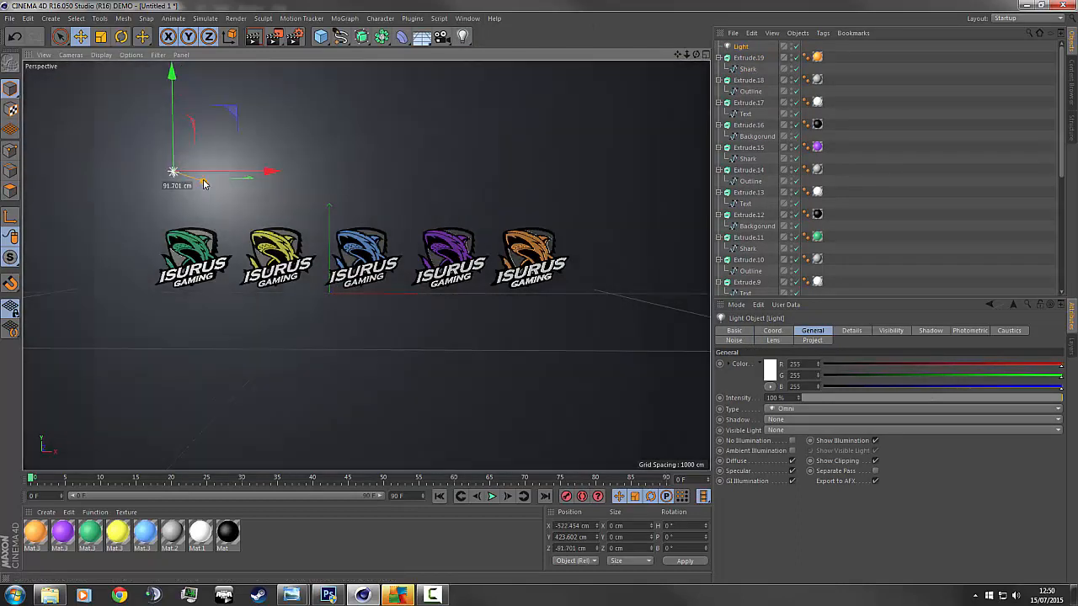
pyautogui.moveTo(174, 115); pyautogui.dragTo(188, 215)
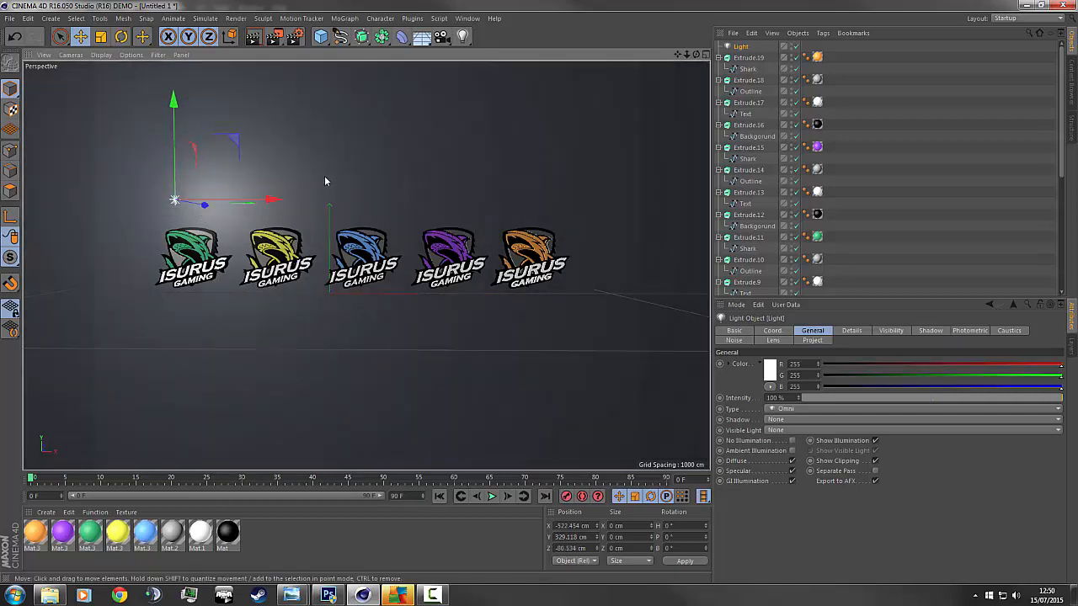
# Colour the light green sampled from the first logo, then duplicate it to the right.
pyautogui.click(771, 371)
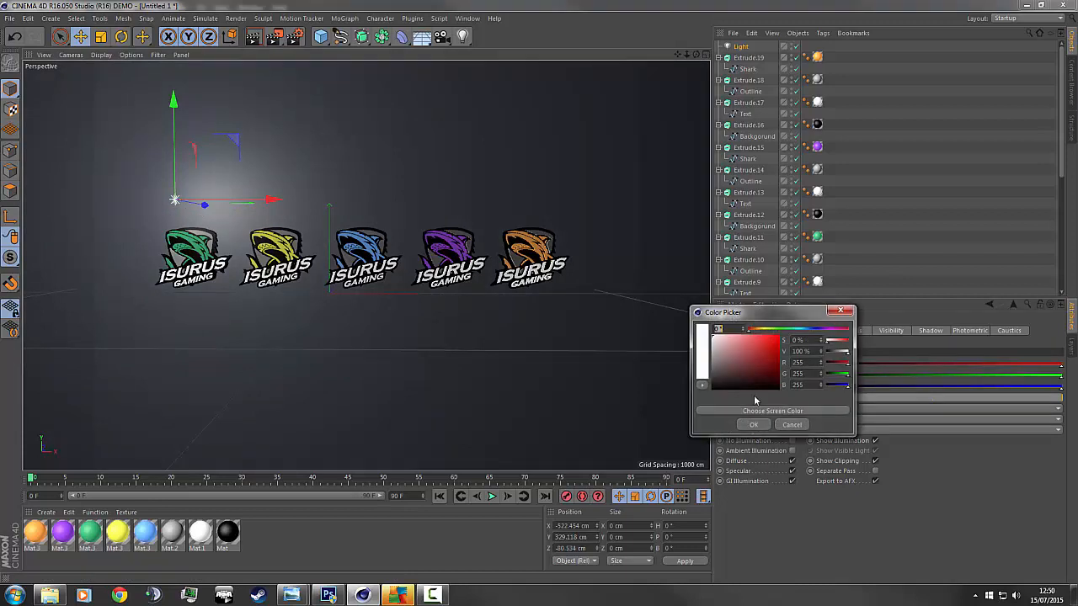
pyautogui.click(787, 412)
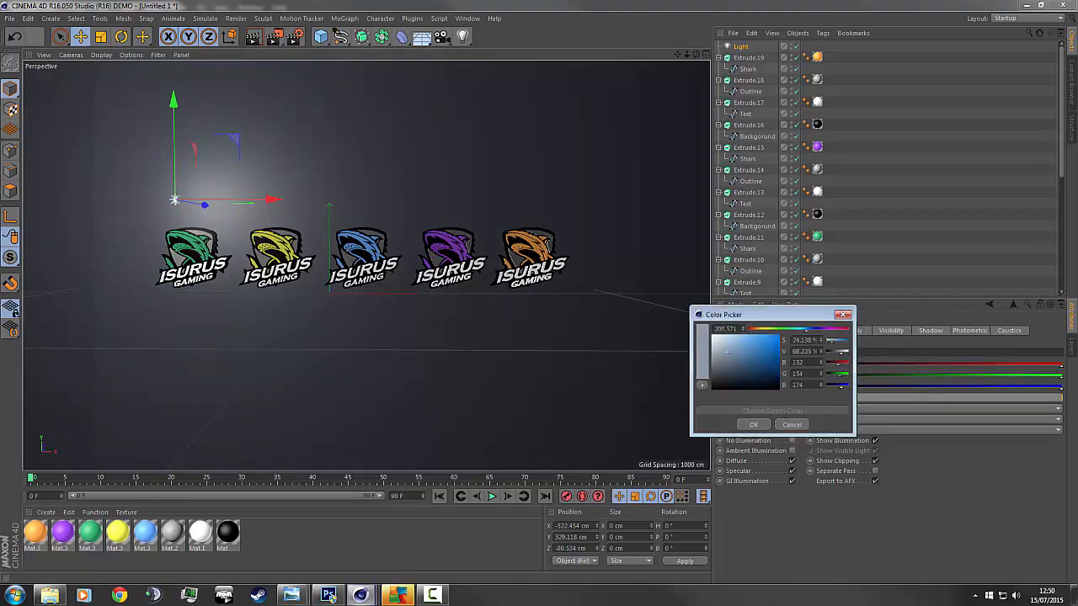
pyautogui.click(1054, 346)
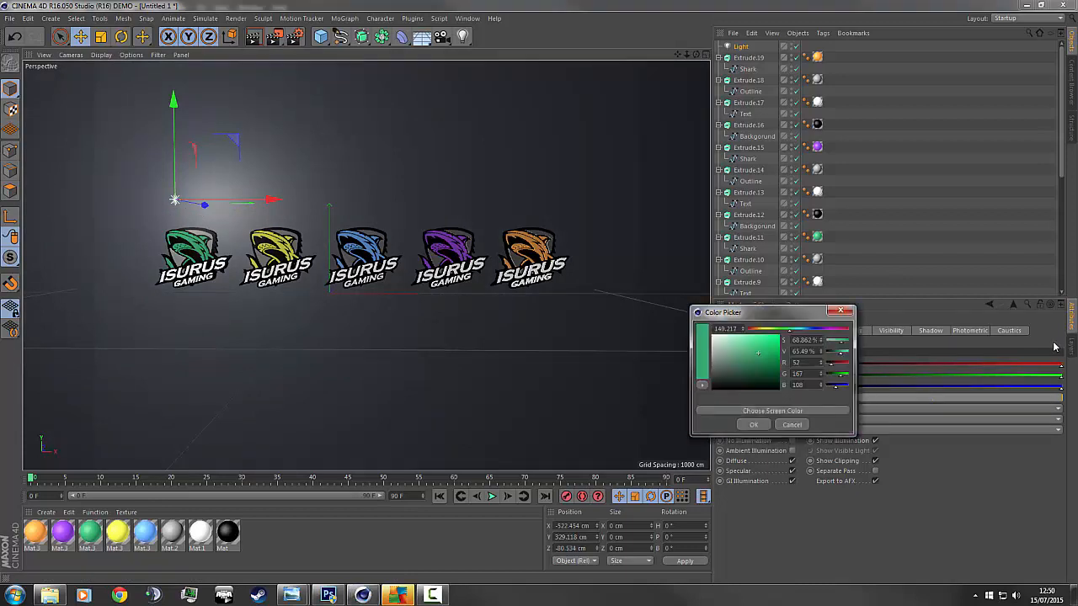
pyautogui.click(758, 426)
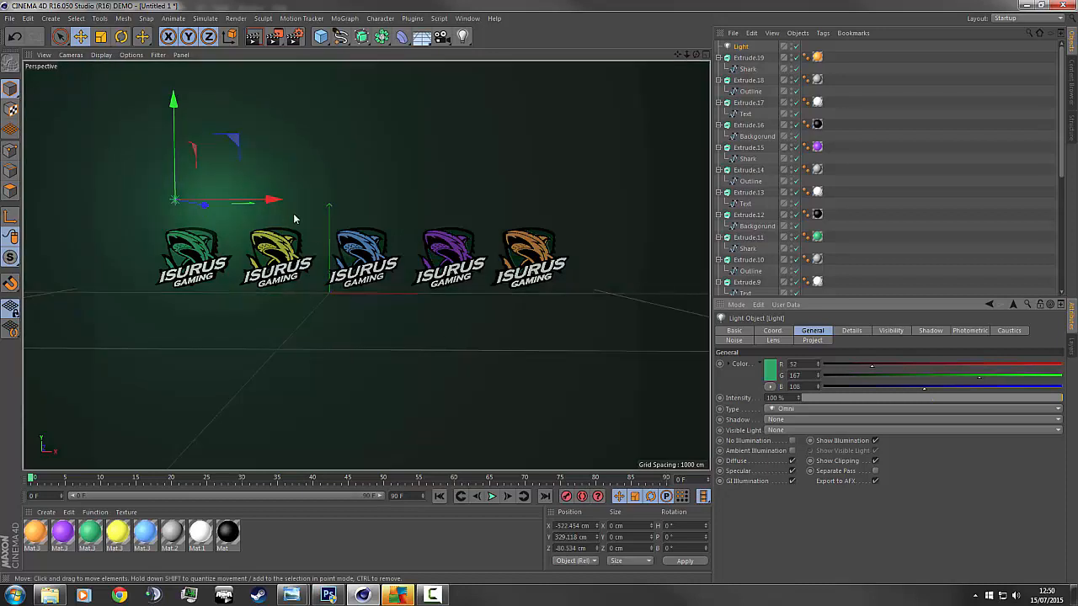
pyautogui.keyDown('ctrl'); pyautogui.moveTo(274, 200); pyautogui.dragTo(357, 200); pyautogui.keyUp('ctrl')
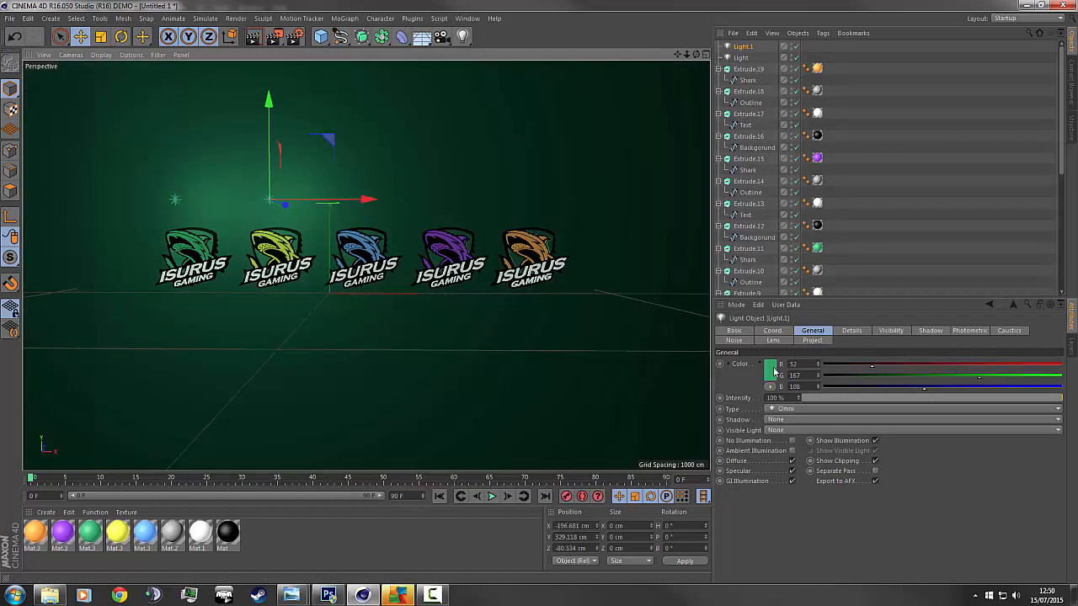
# Colour the copy yellow sampled from the yellow logo and duplicate it further right.
pyautogui.click(771, 371)
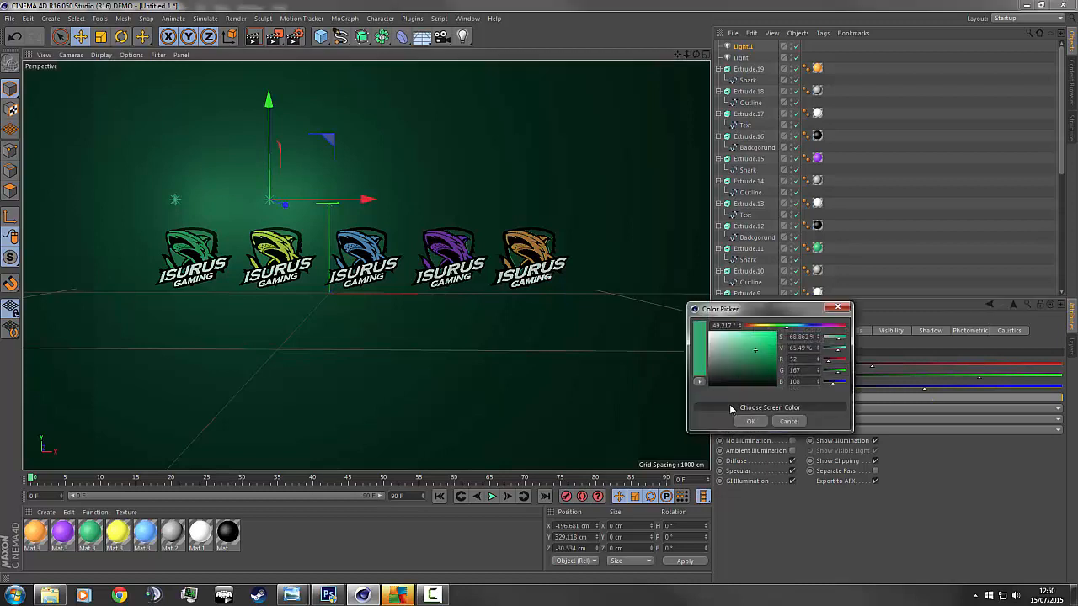
pyautogui.click(717, 370)
pyautogui.click(115, 529)
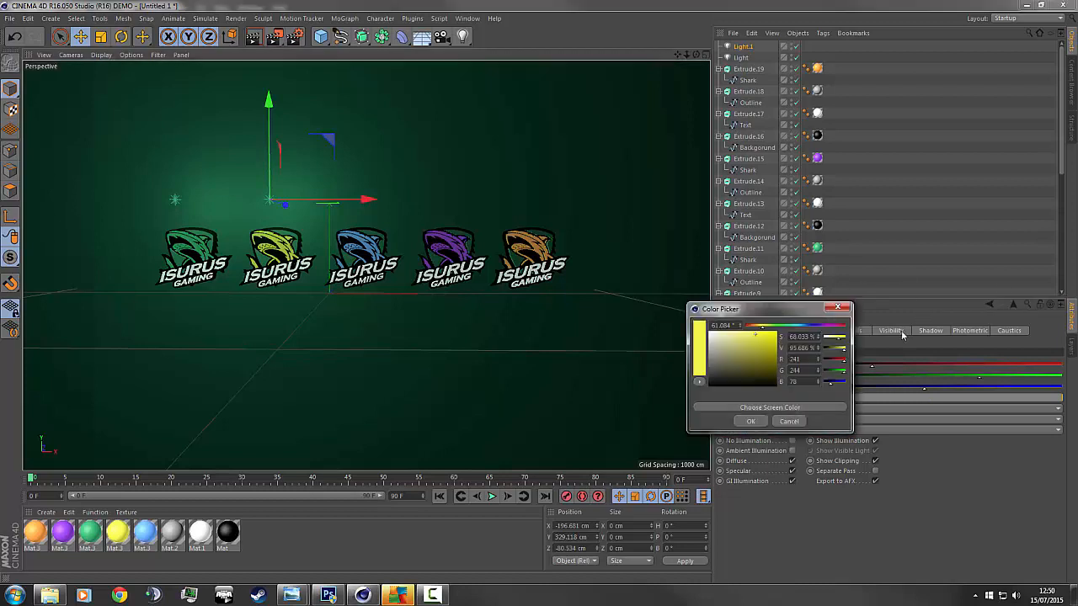
pyautogui.click(752, 422)
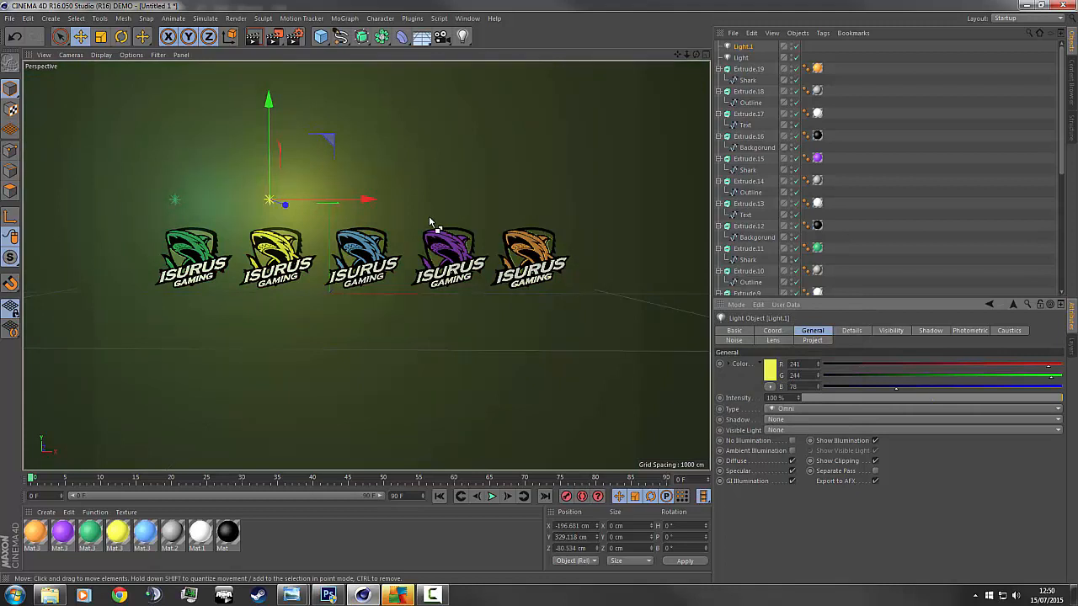
pyautogui.keyDown('ctrl'); pyautogui.moveTo(368, 207); pyautogui.dragTo(446, 199); pyautogui.keyUp('ctrl')
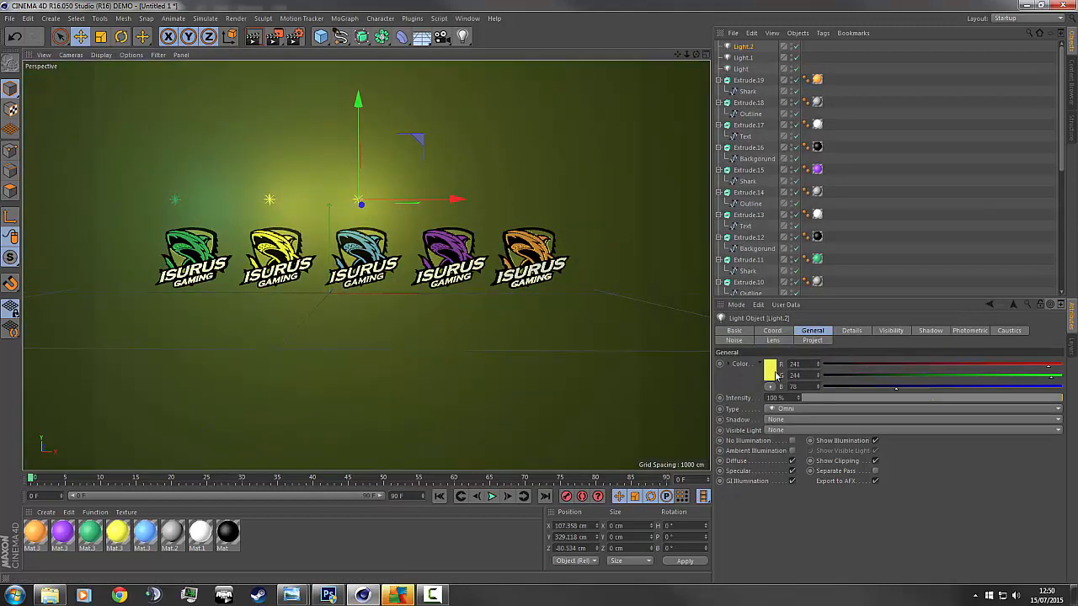
# Colour Light.2 light blue, sampled from the blue logo.
pyautogui.click(770, 372)
pyautogui.click(763, 412)
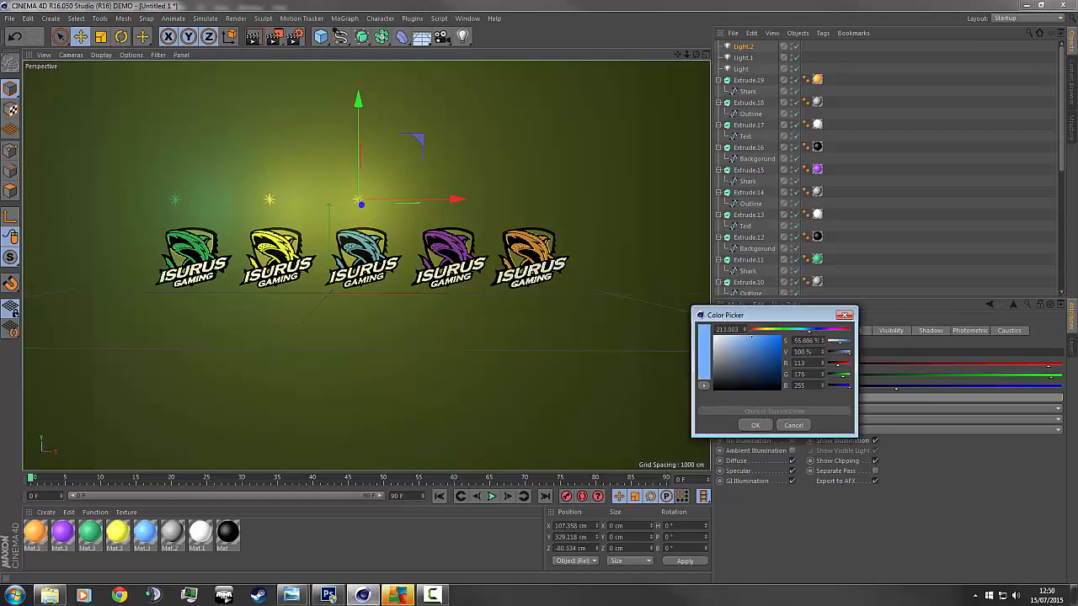
pyautogui.click(144, 532)
pyautogui.click(754, 425)
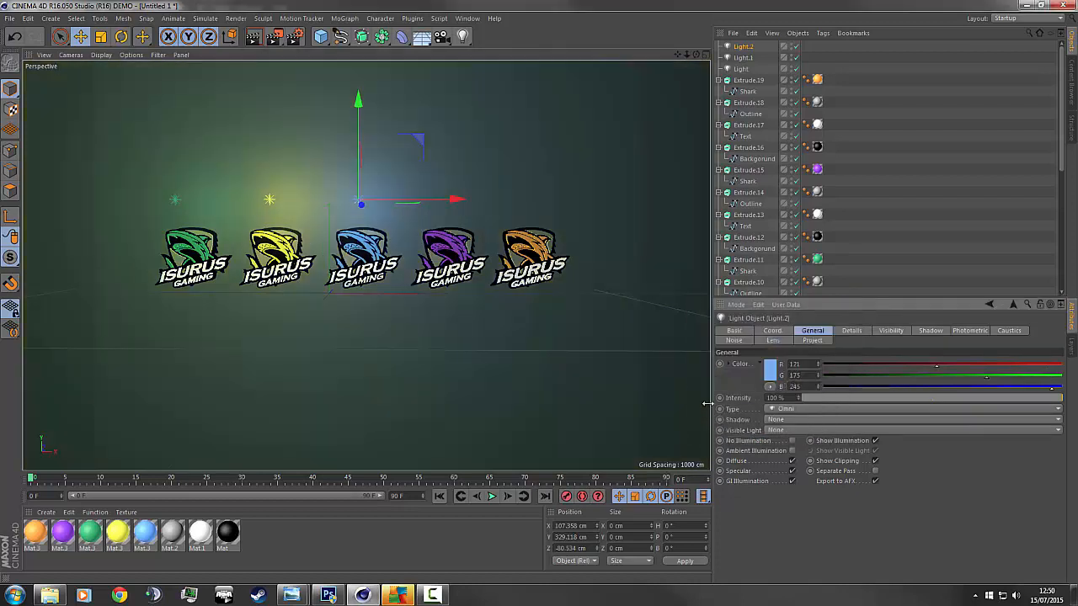
# Place a copy of the light over the fourth logo and colour it purple.
pyautogui.moveTo(437, 207); pyautogui.dragTo(536, 202)
pyautogui.click(770, 371)
pyautogui.click(771, 414)
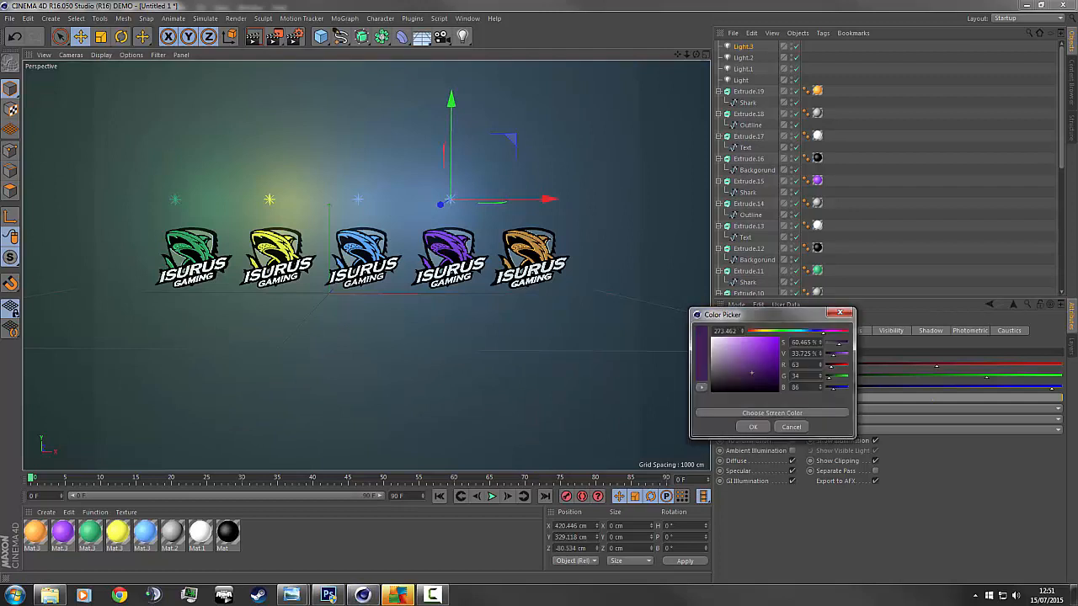
pyautogui.click(784, 413)
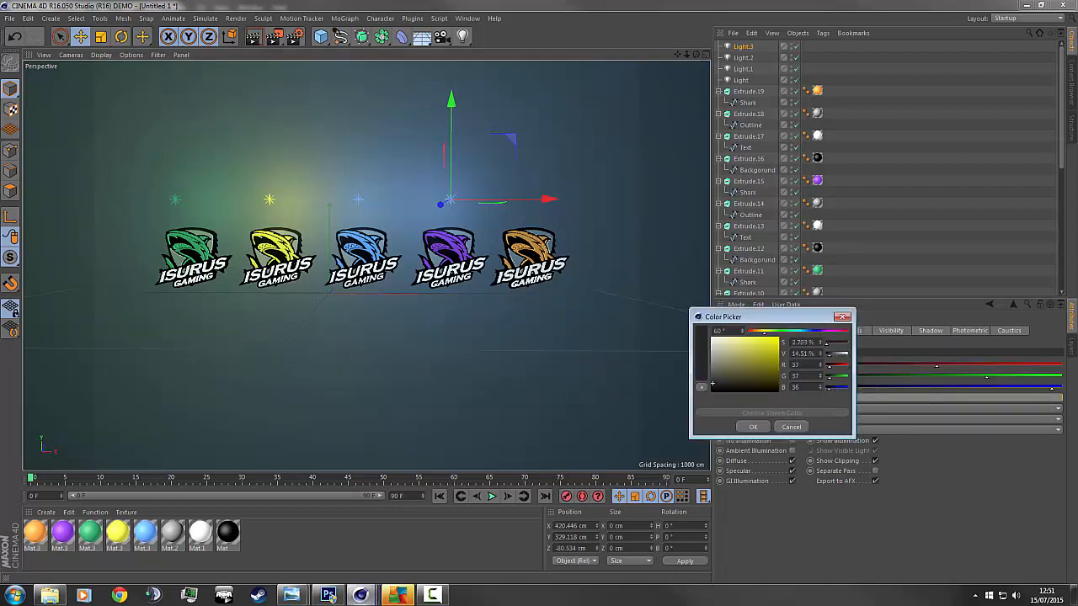
pyautogui.click(753, 427)
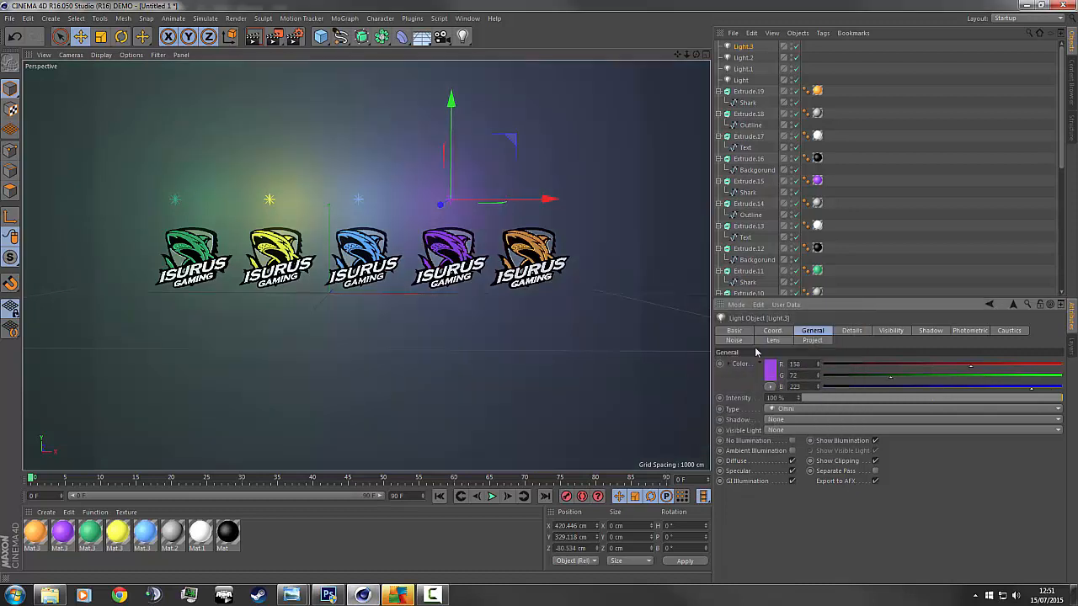
# Copy and paste the light over the orange logo and colour it orange.
pyautogui.hotkey('ctrl', 'c')
pyautogui.hotkey('ctrl', 'v')
pyautogui.moveTo(543, 204); pyautogui.dragTo(628, 201)
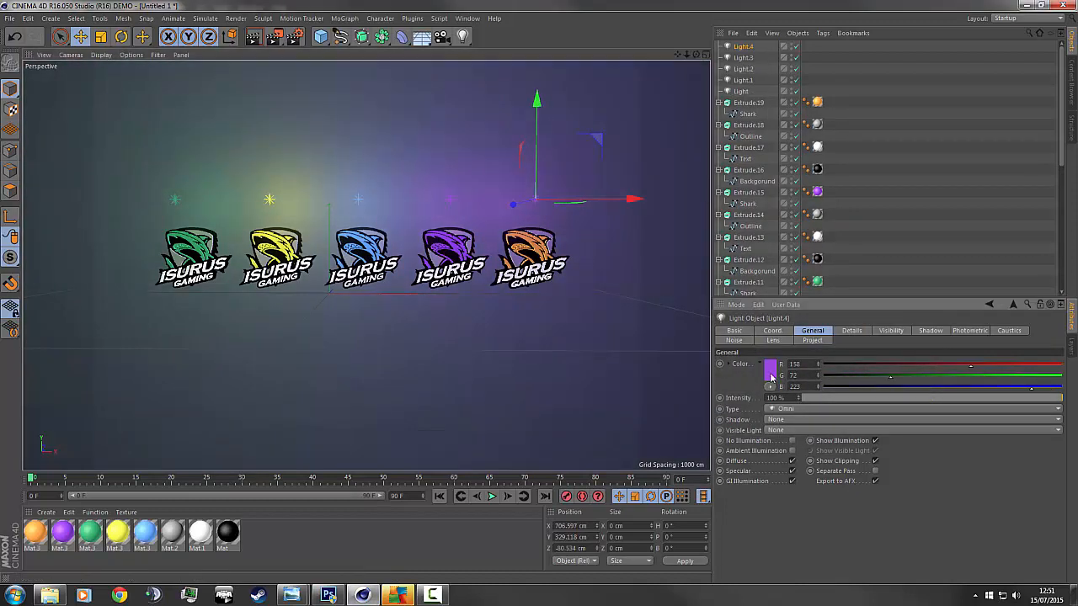
pyautogui.click(769, 369)
pyautogui.click(769, 412)
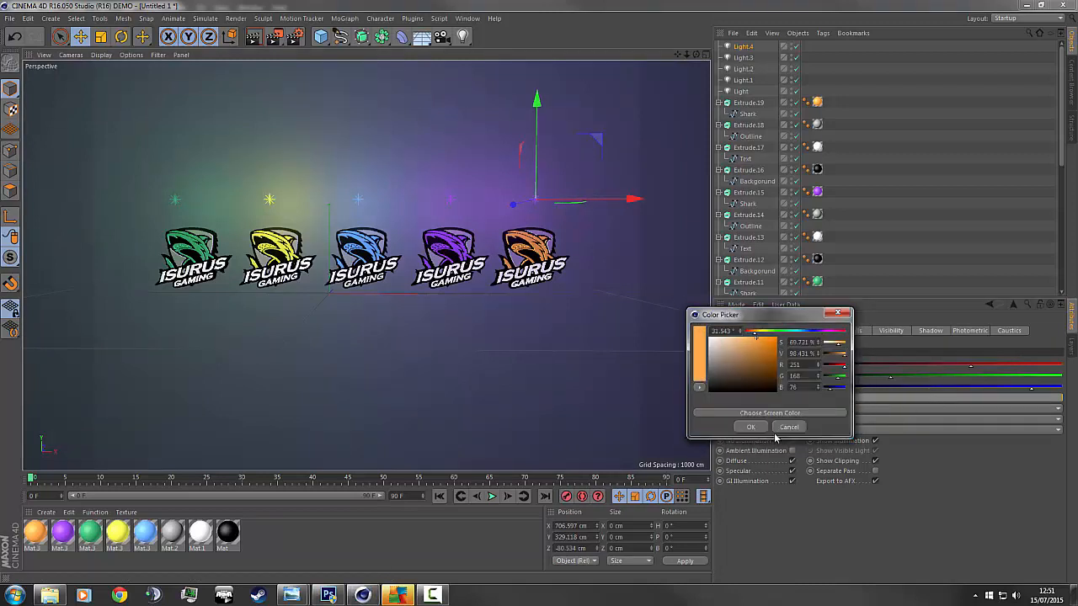
pyautogui.click(750, 427)
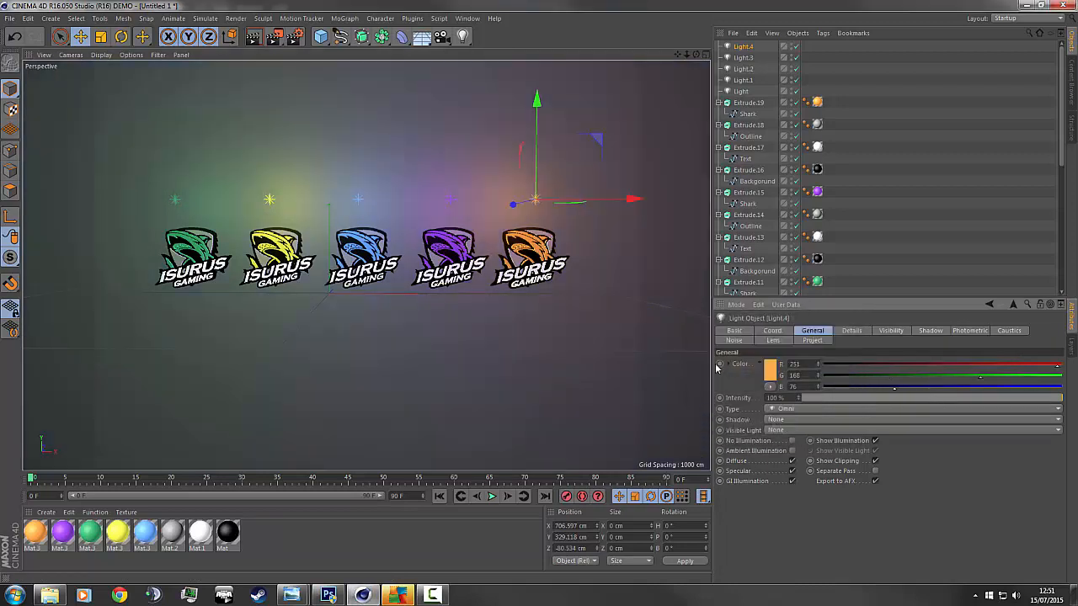
# Render a preview of the lit logos and orbit to view the lights from the side.
pyautogui.click(634, 284)
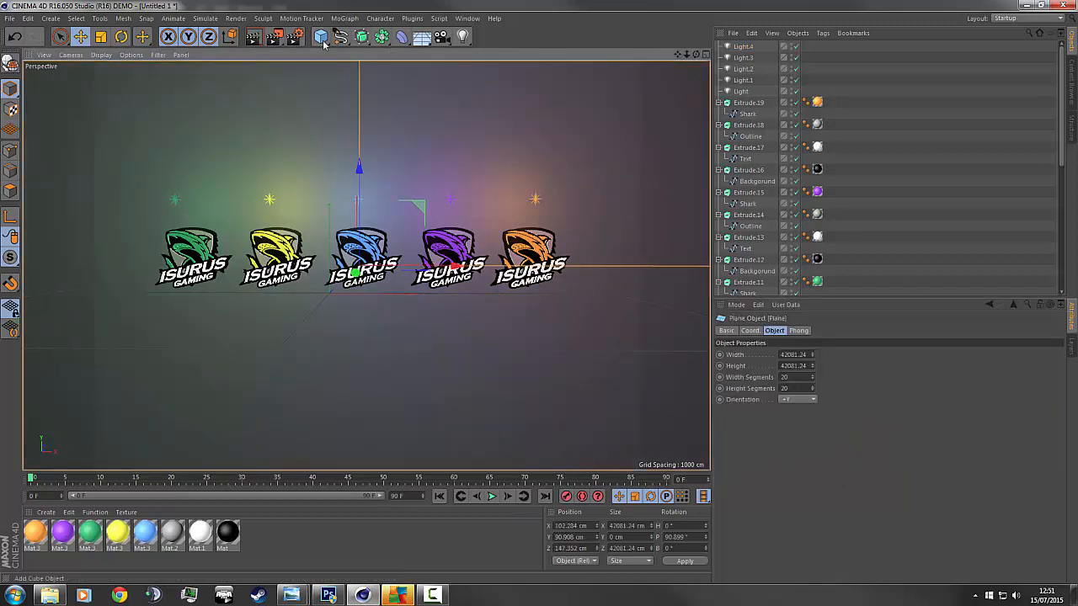
pyautogui.click(252, 37)
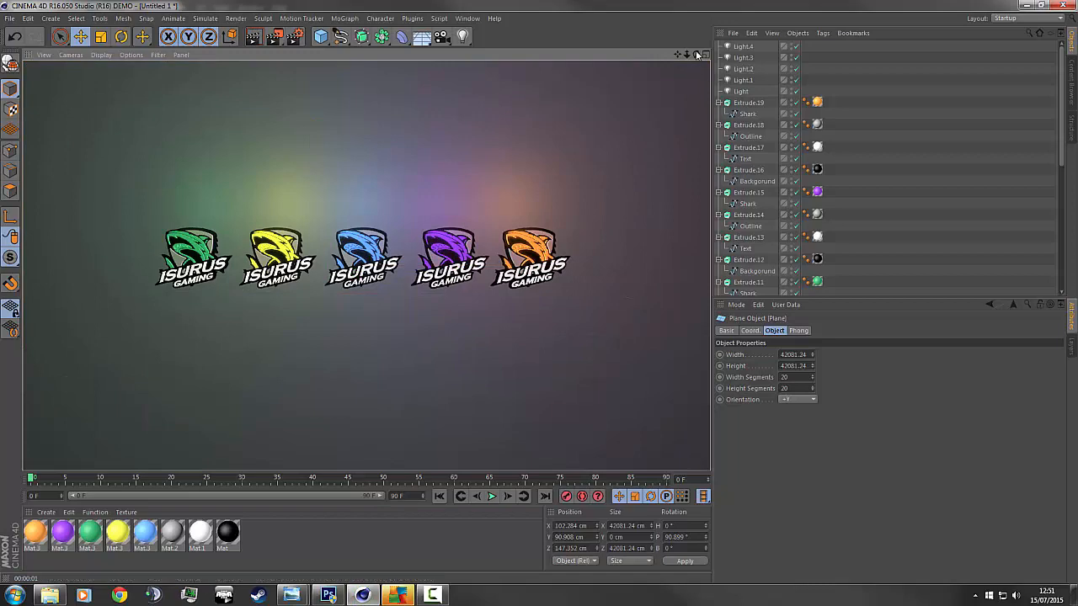
pyautogui.moveTo(695, 54); pyautogui.dragTo(510, 54)
pyautogui.moveTo(366, 265); pyautogui.dragTo(438, 253)
# Select all five lights, Light to Light.4, and move them forward of the logos.
pyautogui.click(741, 91)
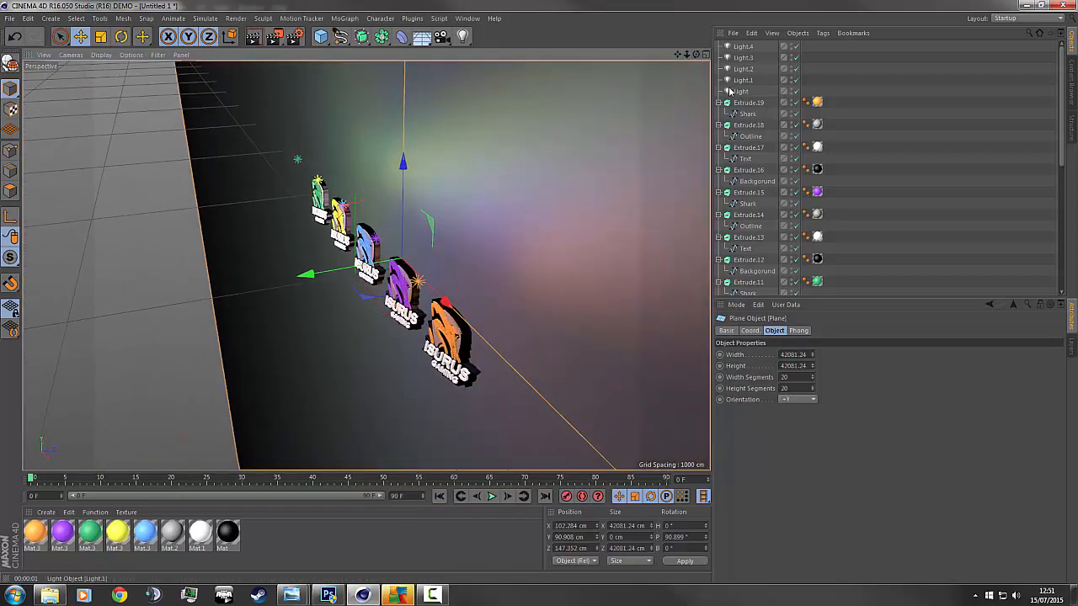
pyautogui.keyDown('shift'); pyautogui.click(743, 47); pyautogui.keyUp('shift')
pyautogui.moveTo(403, 194); pyautogui.dragTo(437, 194)
pyautogui.hotkey('ctrl', 'z')
pyautogui.moveTo(695, 55)
pyautogui.mouseDown()
pyautogui.moveTo(783, 55)
pyautogui.moveTo(809, 101)
pyautogui.moveTo(695, 55)
pyautogui.mouseUp()
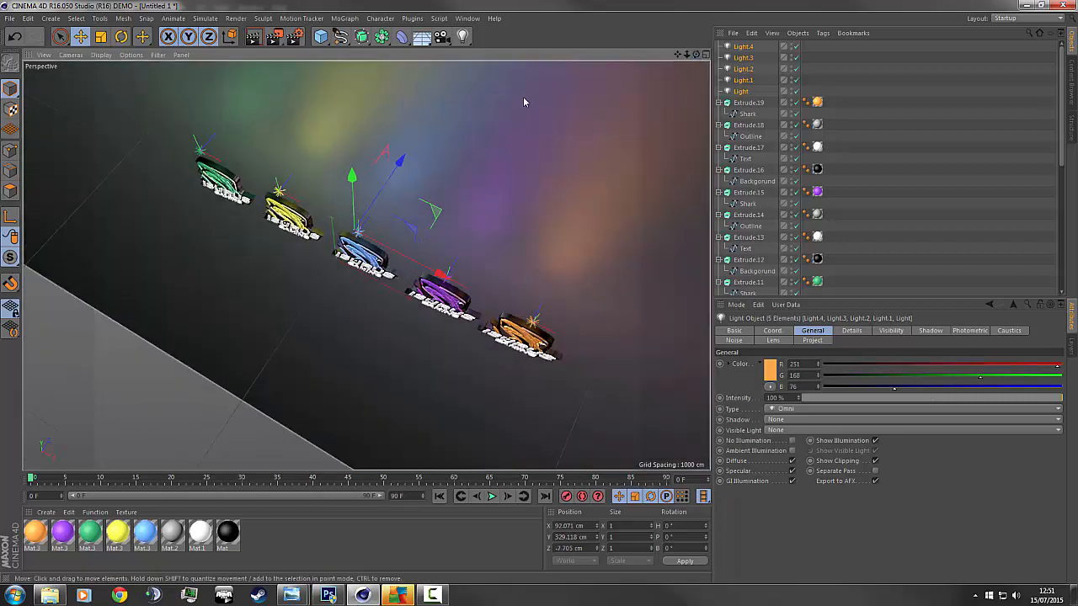
pyautogui.moveTo(377, 200)
pyautogui.mouseDown()
pyautogui.moveTo(364, 170)
pyautogui.moveTo(364, 194)
pyautogui.mouseUp()
pyautogui.hotkey('ctrl', 'shift', 'z')
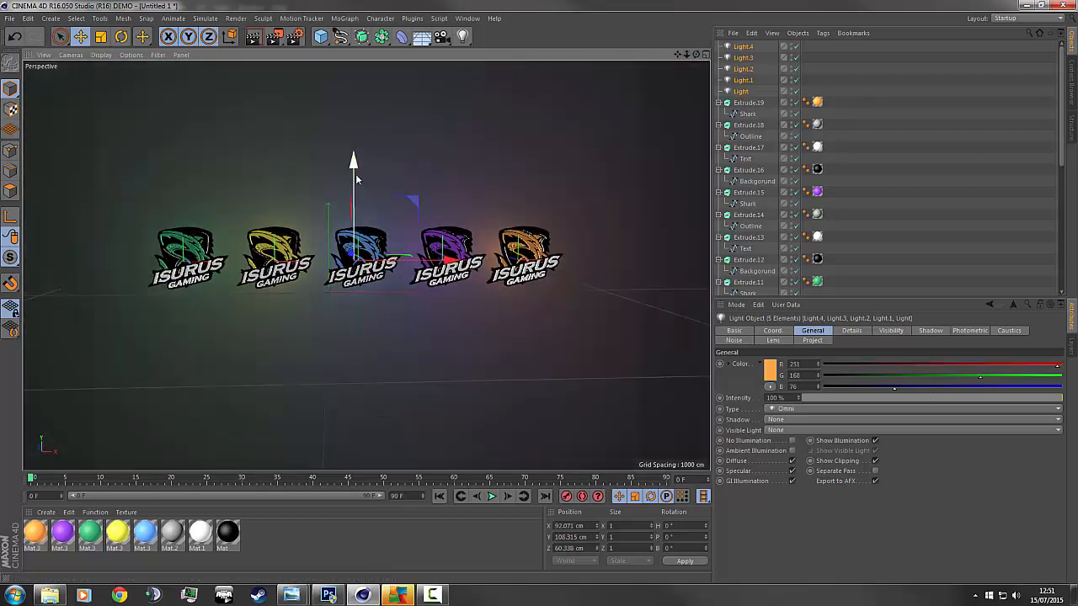
# Raise the five lights, shift them slightly right, and render to check.
pyautogui.moveTo(356, 174); pyautogui.dragTo(354, 156)
pyautogui.moveTo(419, 244); pyautogui.dragTo(428, 244)
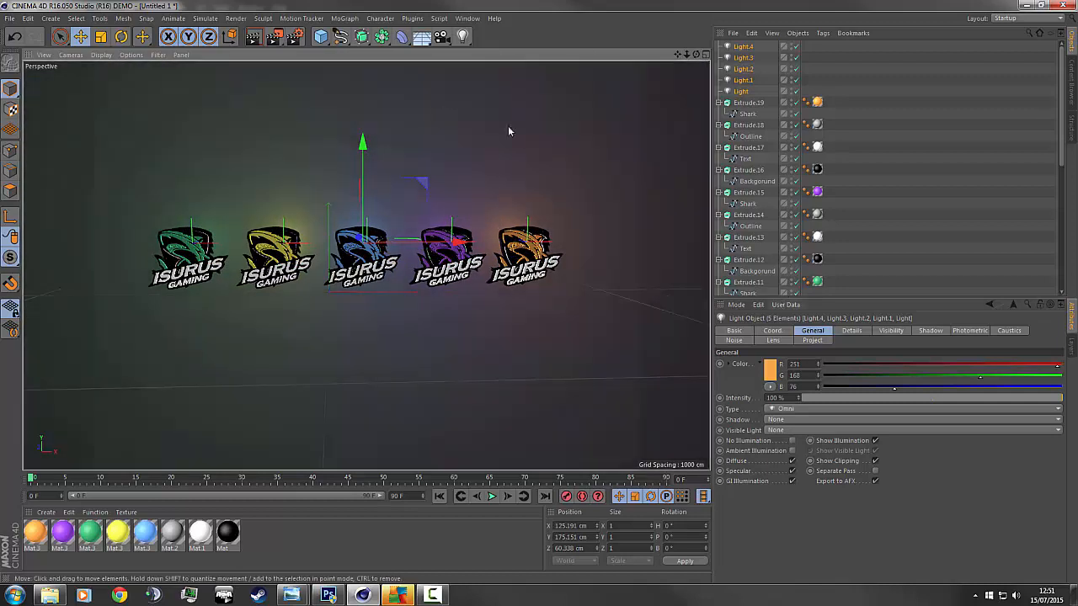
pyautogui.click(263, 39)
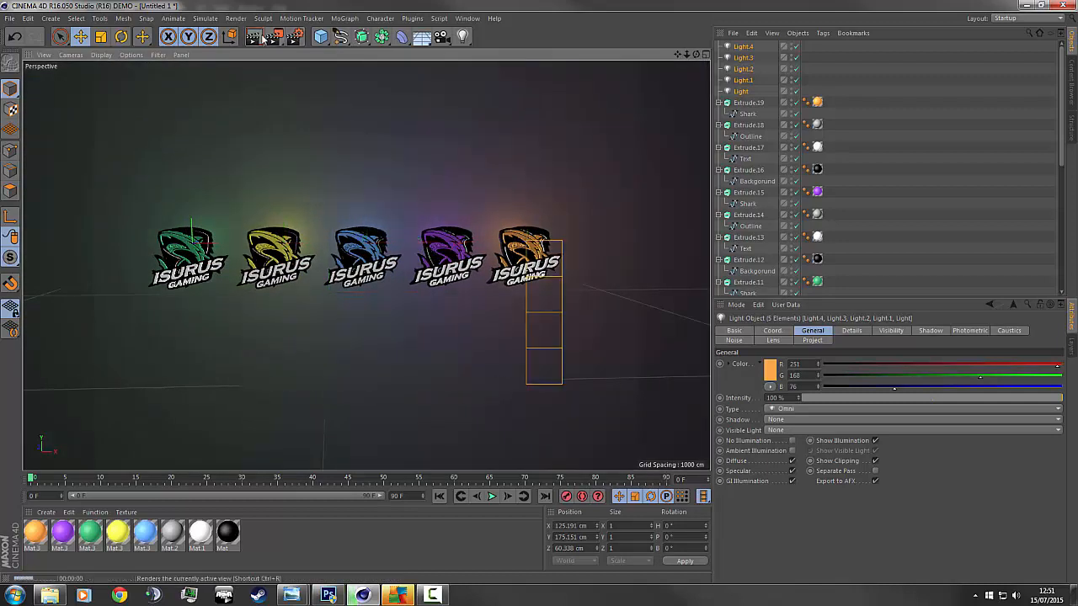
pyautogui.click(603, 168)
pyautogui.scroll(3, 570, 161)
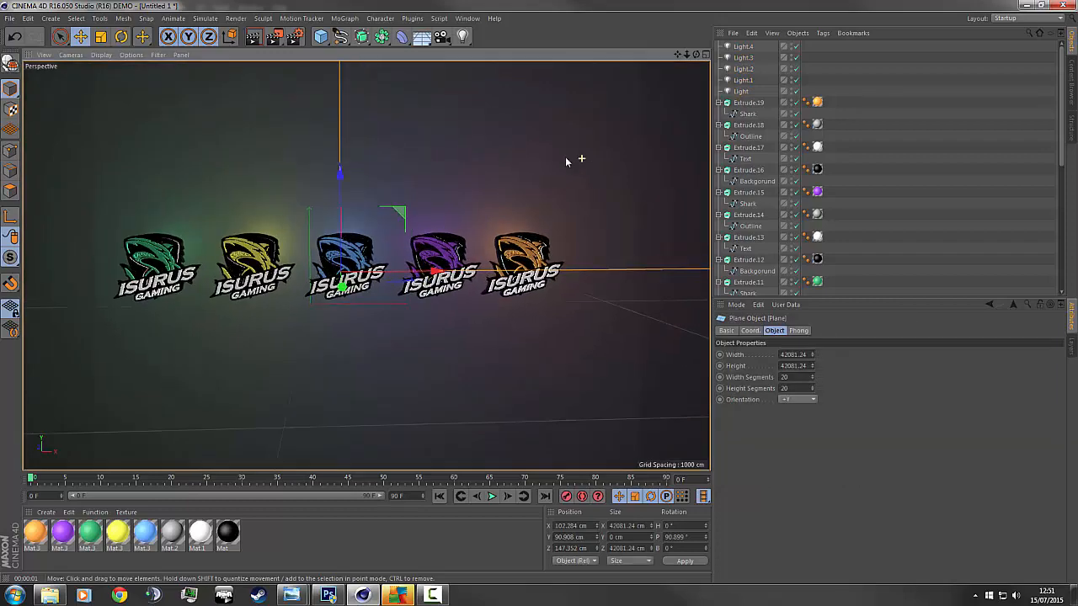
# Add a white light in front of and above the logos at 37% intensity.
pyautogui.click(463, 37)
pyautogui.moveTo(317, 286); pyautogui.dragTo(241, 379)
pyautogui.moveTo(235, 310); pyautogui.dragTo(437, 246)
pyautogui.moveTo(362, 239); pyautogui.dragTo(403, 286)
pyautogui.moveTo(847, 401); pyautogui.dragTo(899, 402)
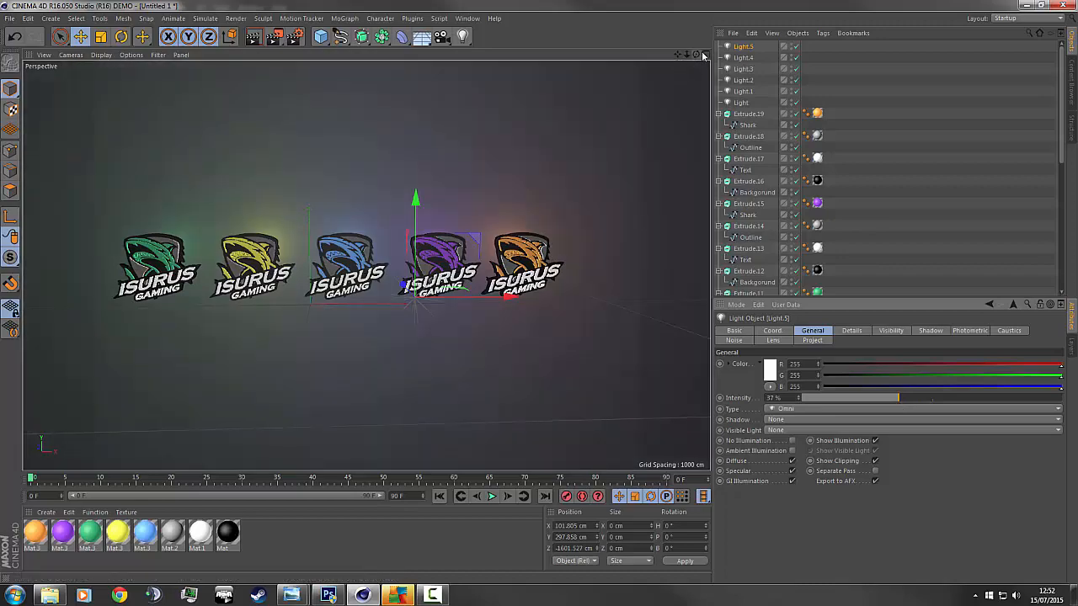
# Orbit and pull back the view, then render a preview of the final lighting.
pyautogui.moveTo(703, 55); pyautogui.dragTo(674, 126)
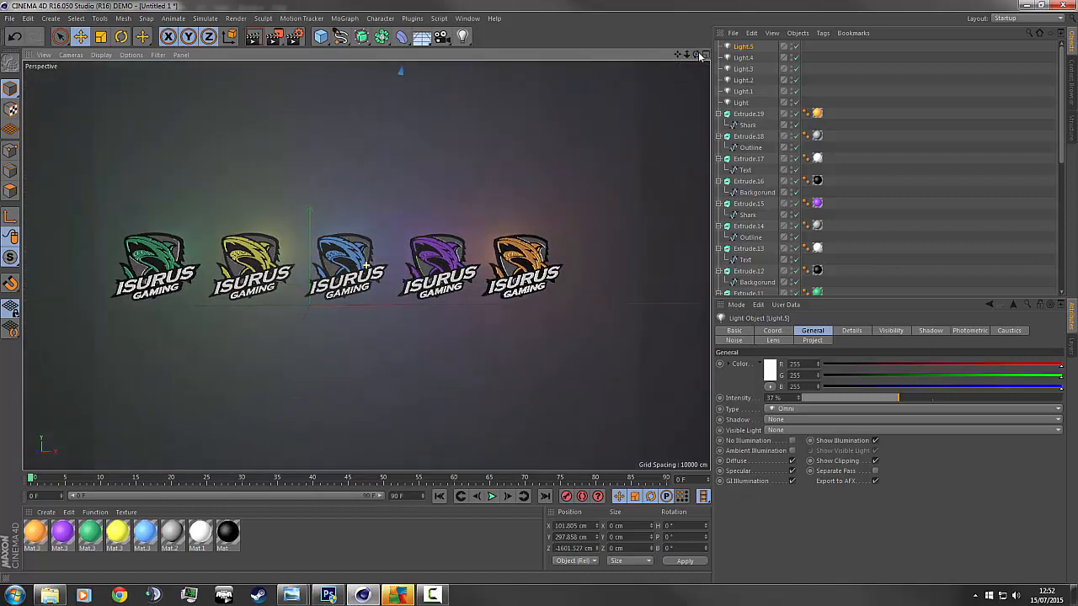
pyautogui.moveTo(688, 55)
pyautogui.mouseDown()
pyautogui.moveTo(675, 58)
pyautogui.moveTo(695, 67)
pyautogui.mouseUp()
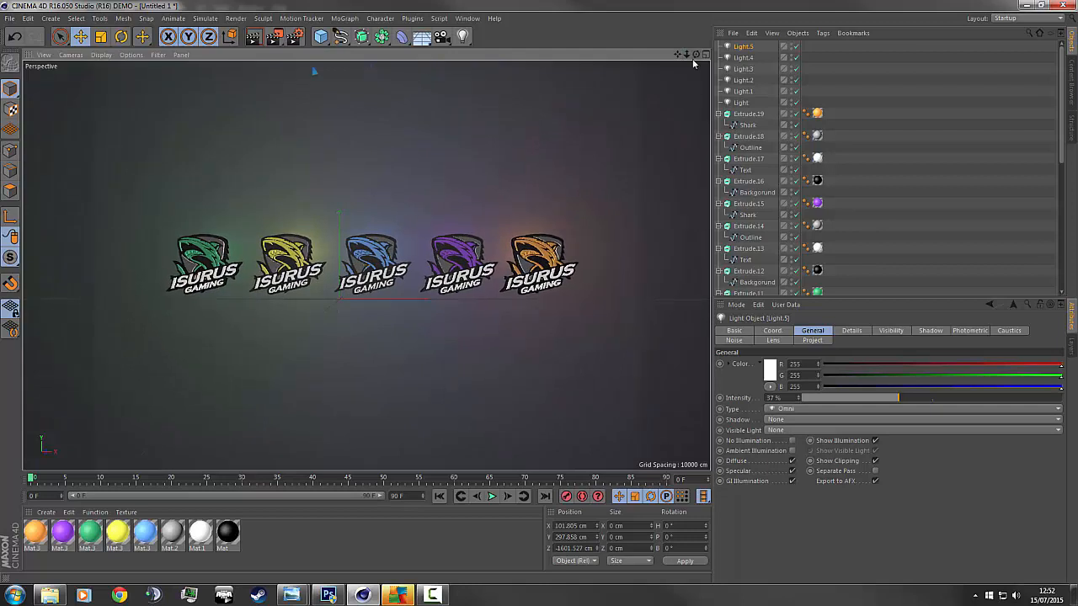
pyautogui.click(252, 36)
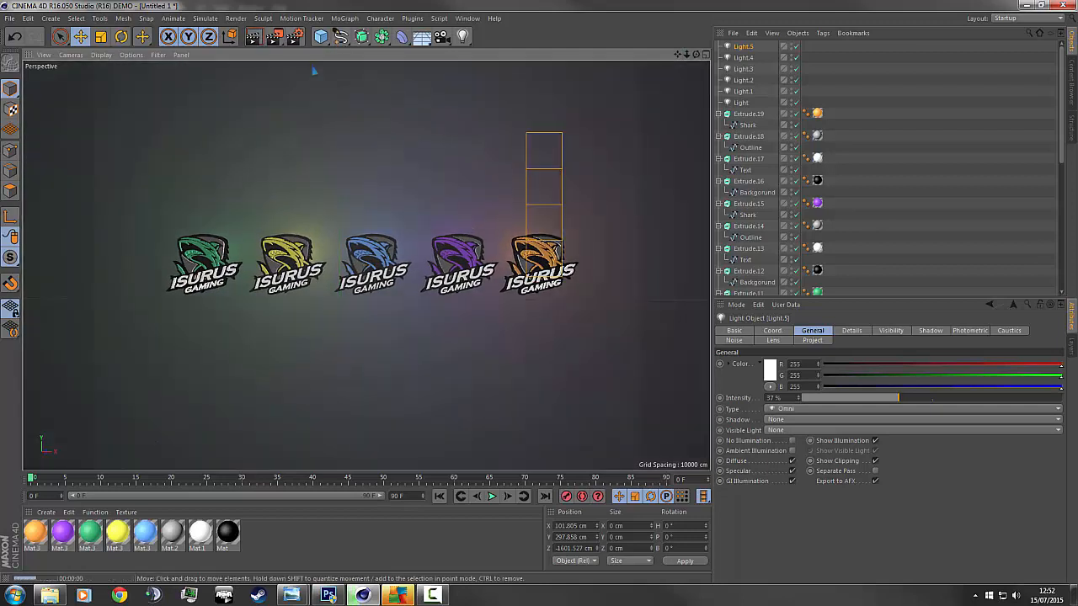